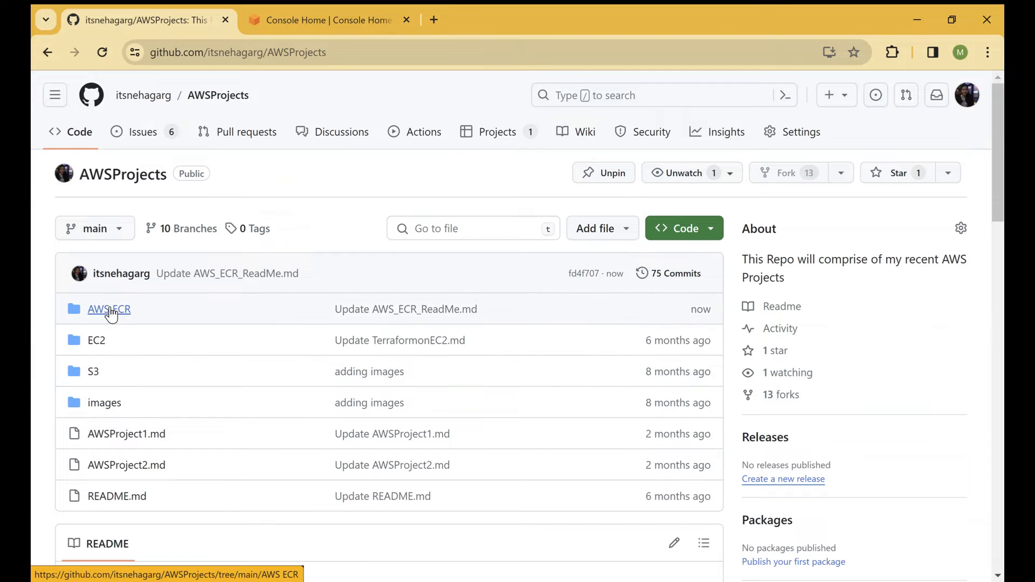
Step: Open AWS_ECR_ReadMe.md in the repository's AWS ECR folder and read the steps for pushing Docker images
left_click(109, 309)
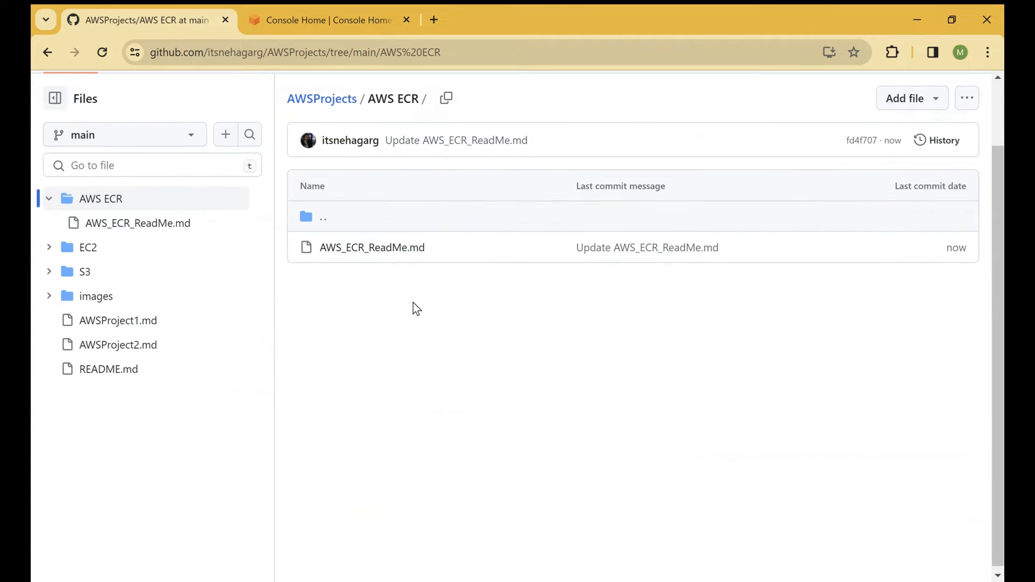
left_click(370, 247)
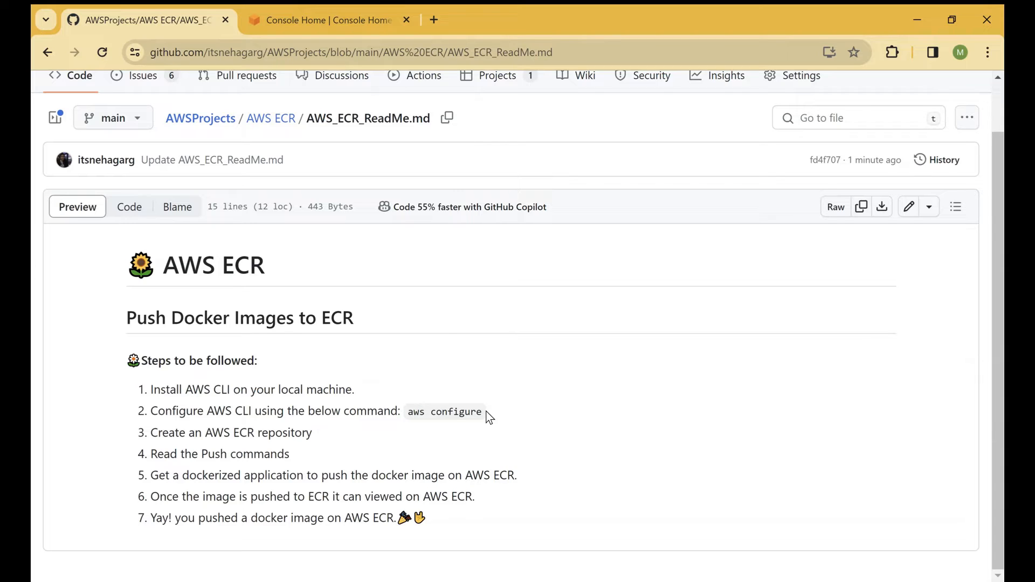
Step: Switch to the AWS console, search the services for "ECR" and open Elastic Container Registry
left_click(310, 21)
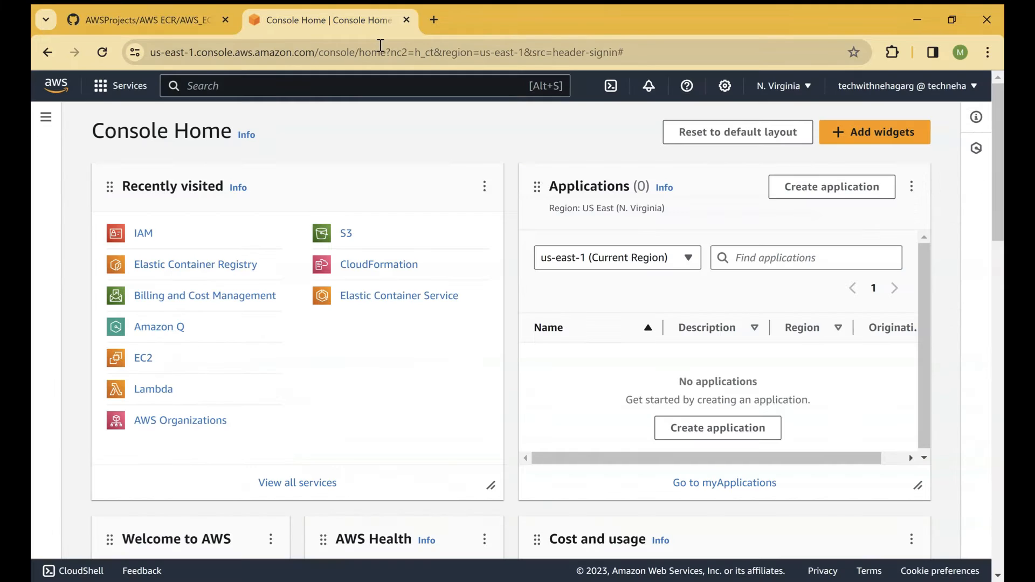
left_click(310, 89)
type("ECR")
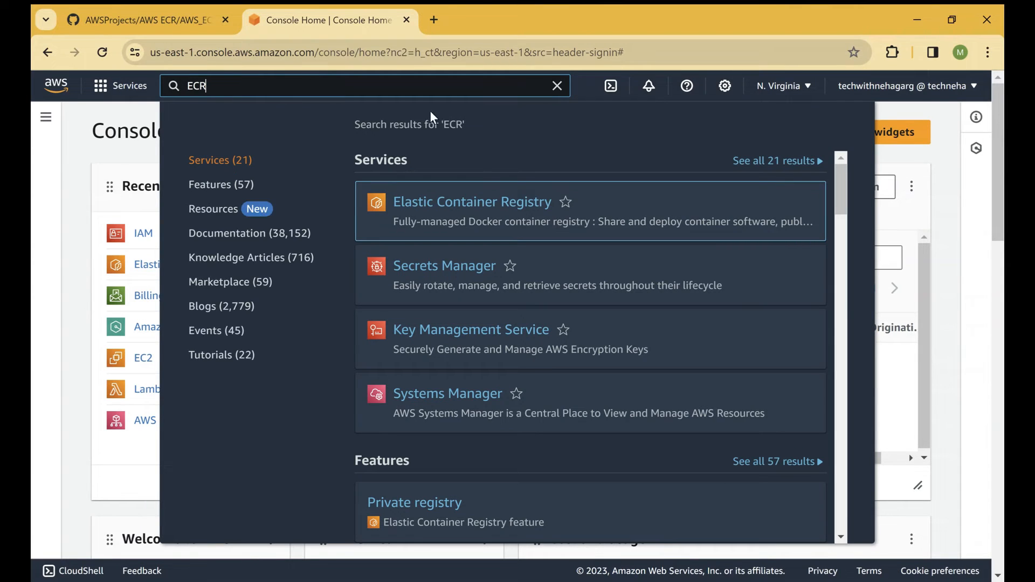
mouse_move(474, 203)
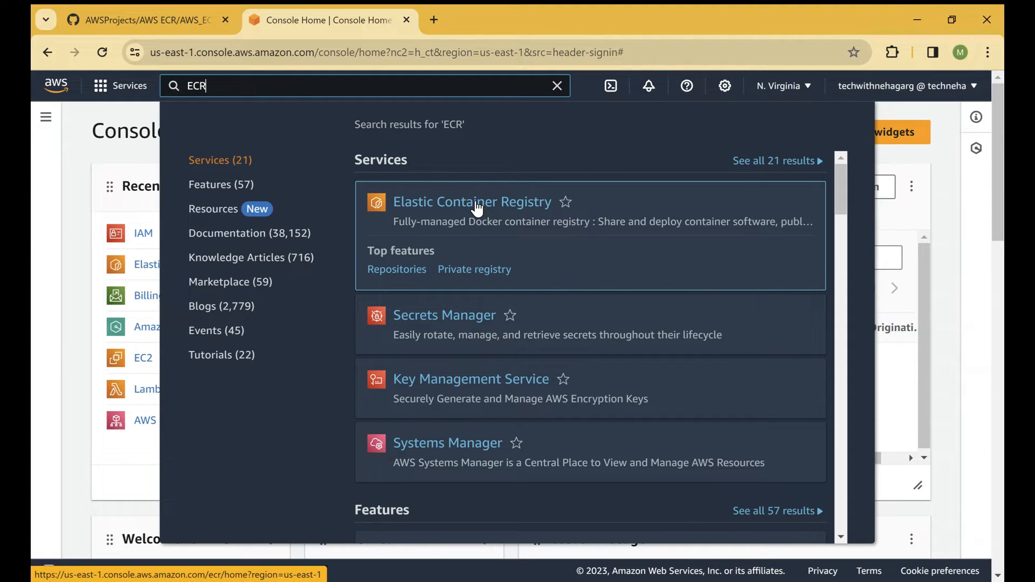
left_click(477, 207)
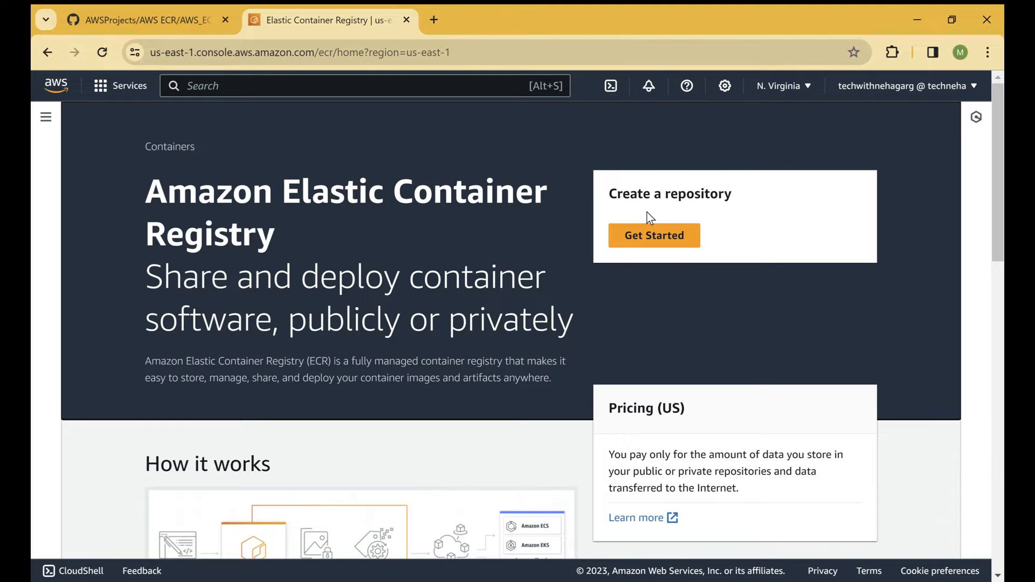
Step: Start creating a private repository and name it springbootrepo
left_click(645, 245)
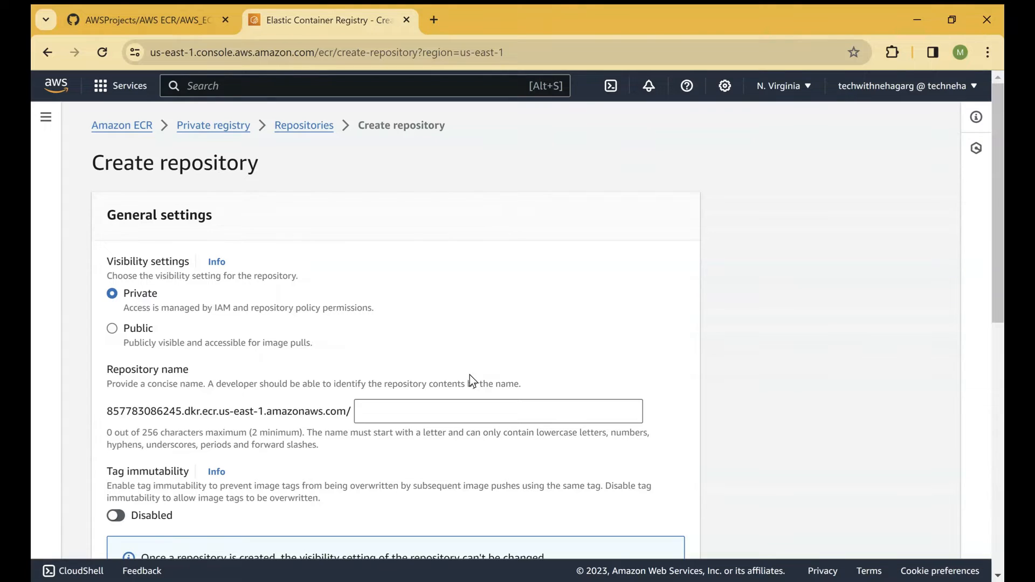
scroll(317, 349, "down", 8)
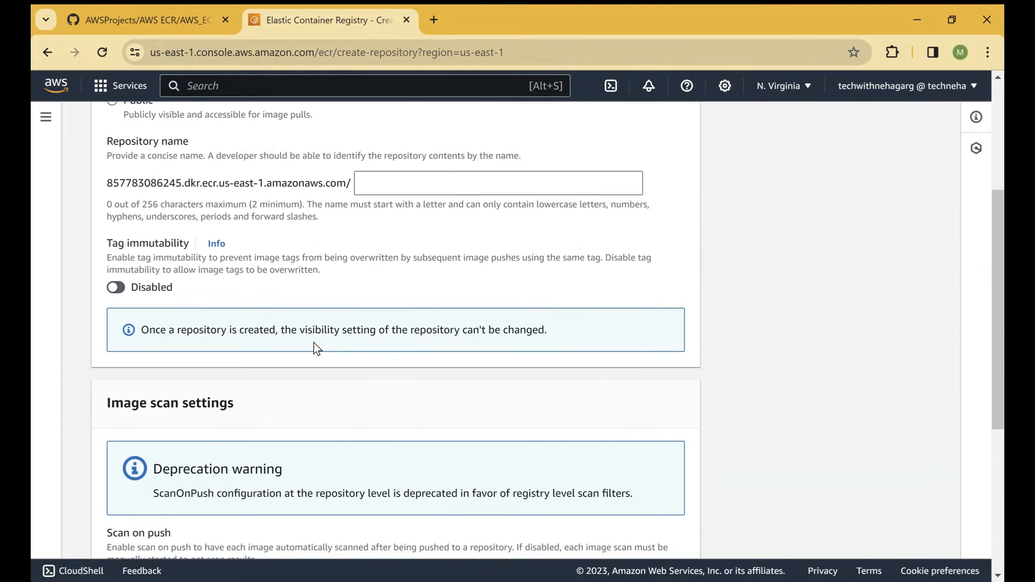
scroll(315, 345, "down", 2)
scroll(316, 341, "up", 10)
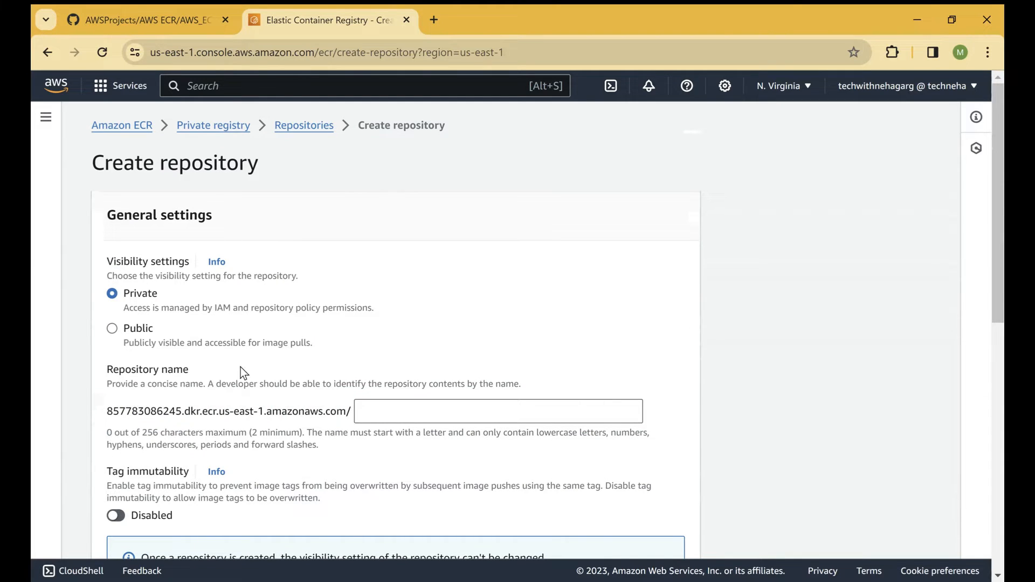
left_click(396, 416)
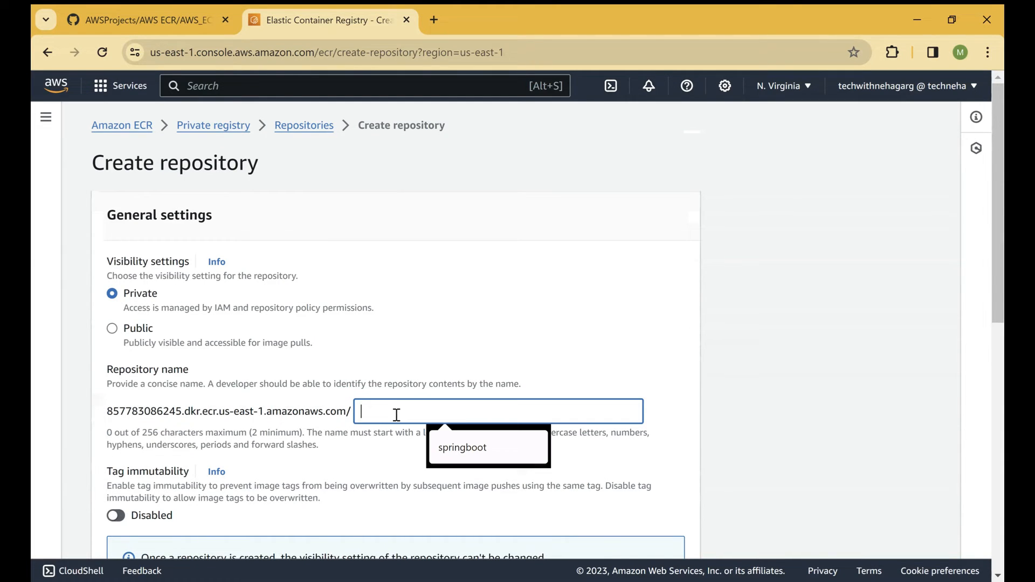
type("springbootrepo")
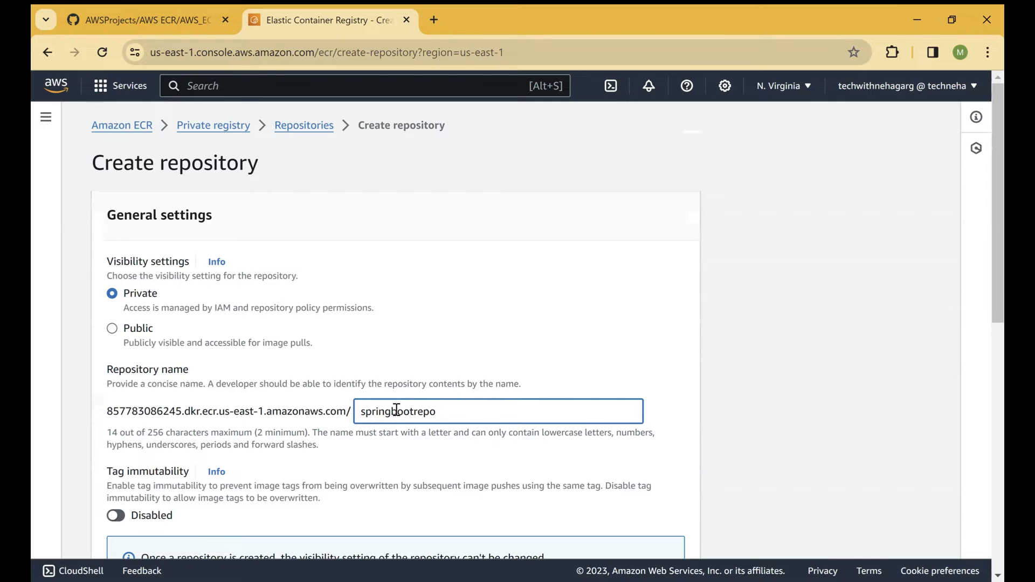
Step: Review the remaining settings and create the repository with tag immutability, scan on push and KMS encryption left disabled
scroll(492, 359, "down", 5)
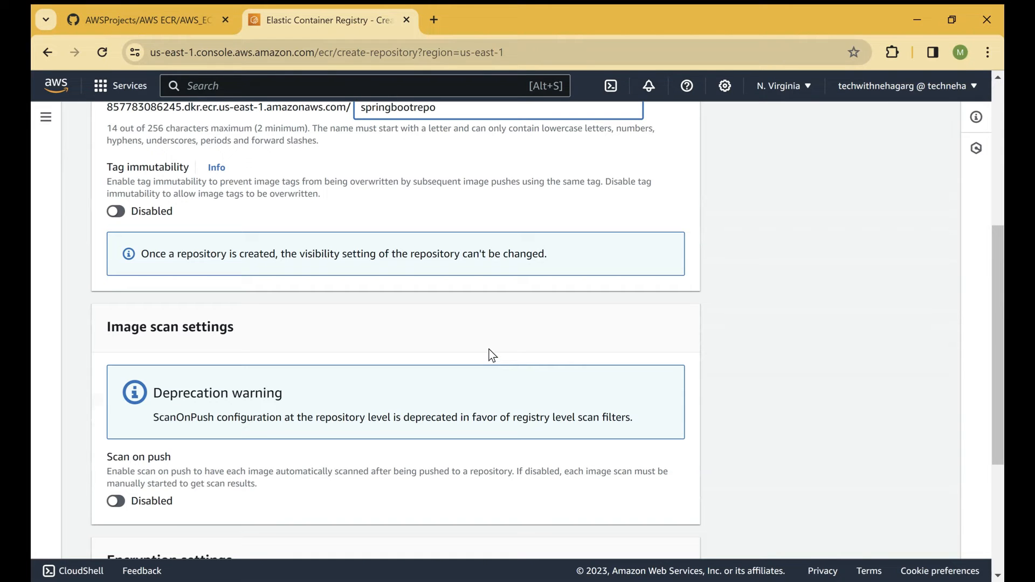
scroll(492, 355, "down", 3)
scroll(492, 353, "down", 2)
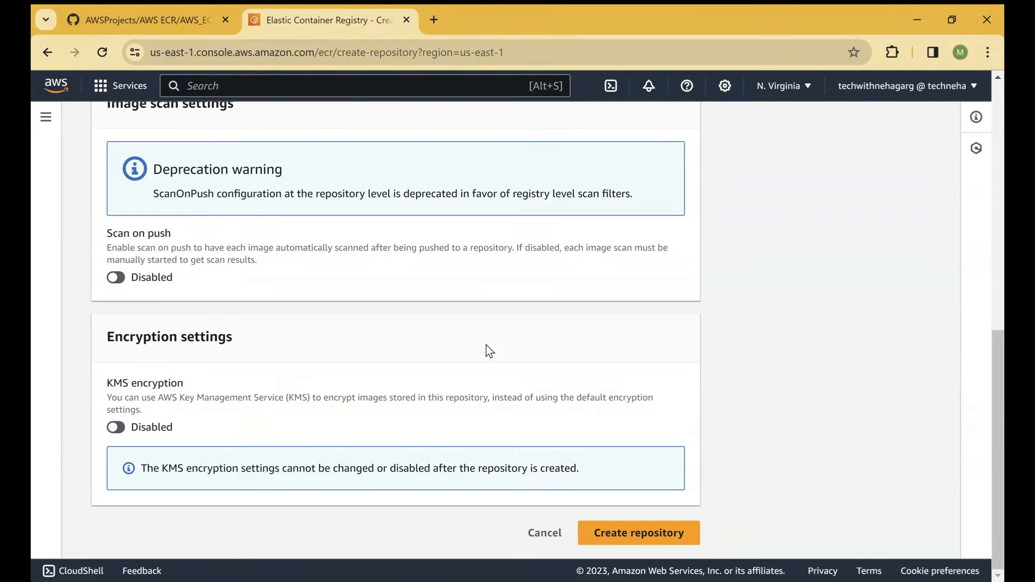
scroll(488, 350, "up", 5)
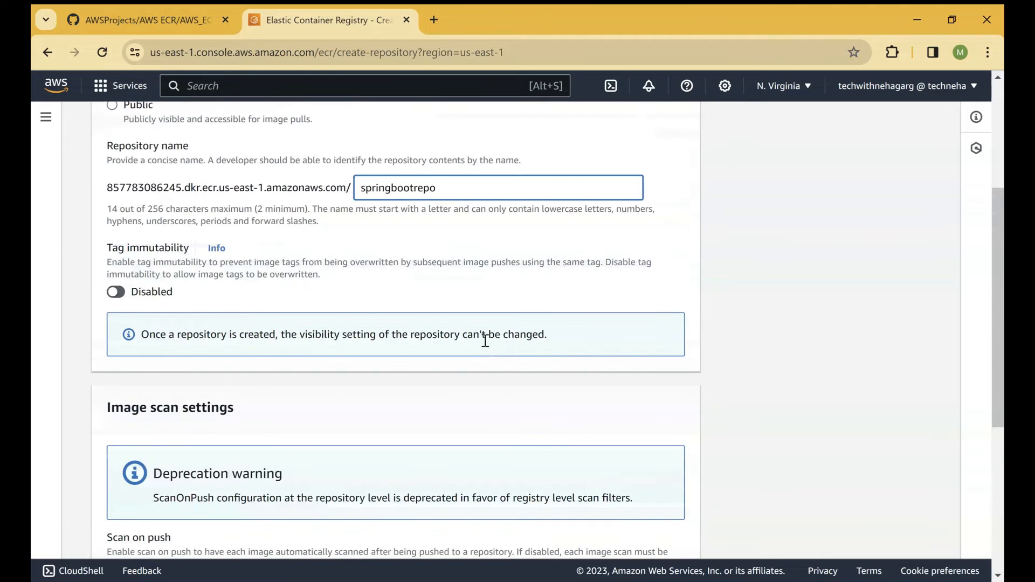
scroll(484, 340, "up", 3)
scroll(484, 340, "down", 4)
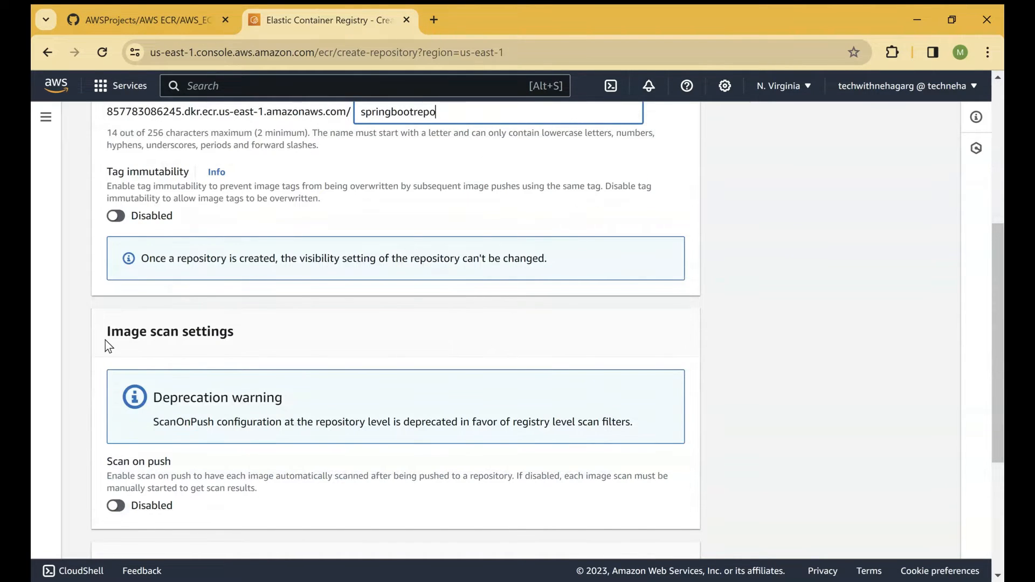
scroll(276, 340, "down", 3)
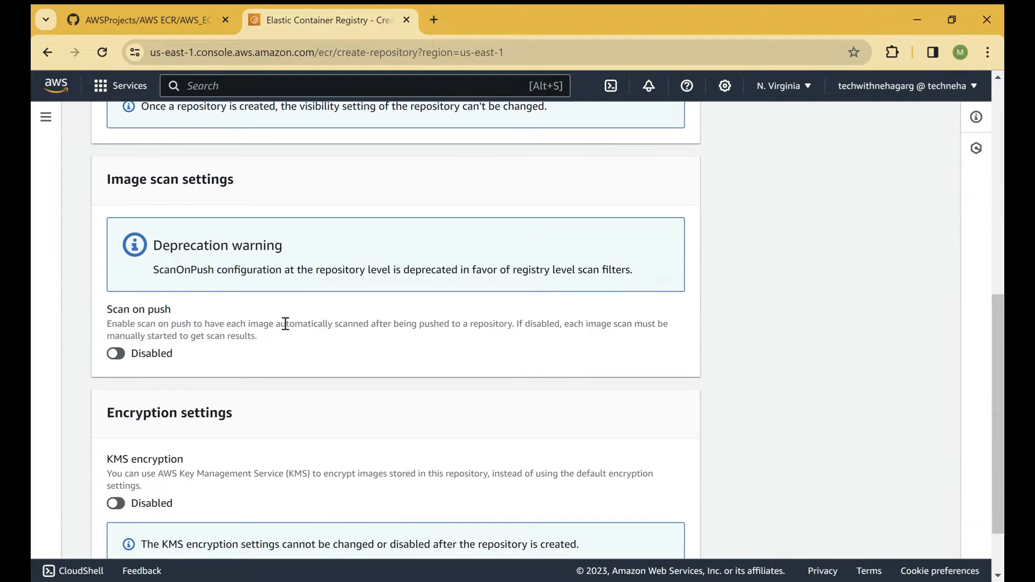
scroll(286, 324, "down", 2)
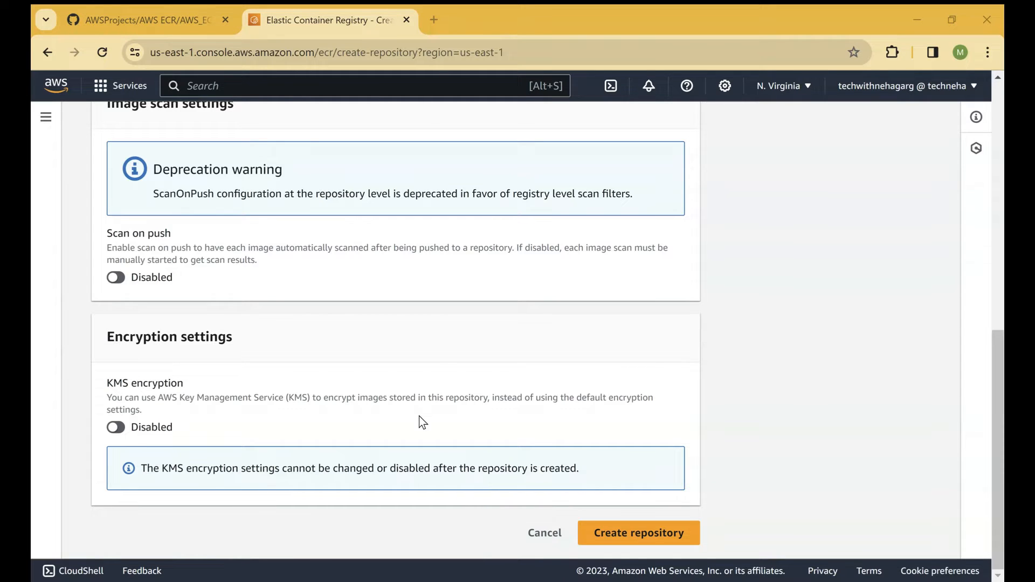
scroll(434, 370, "up", 4)
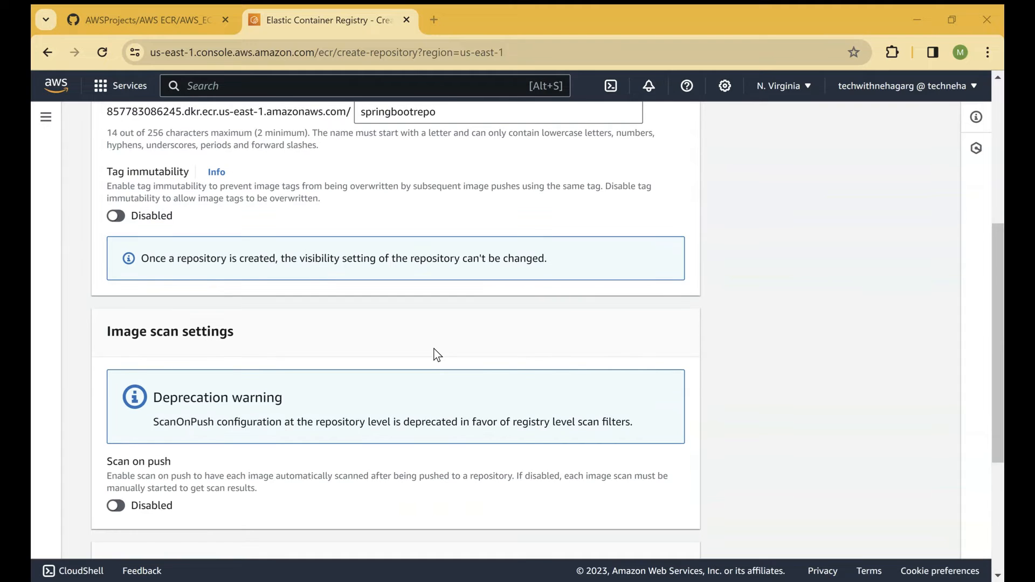
scroll(438, 355, "up", 3)
scroll(438, 356, "down", 7)
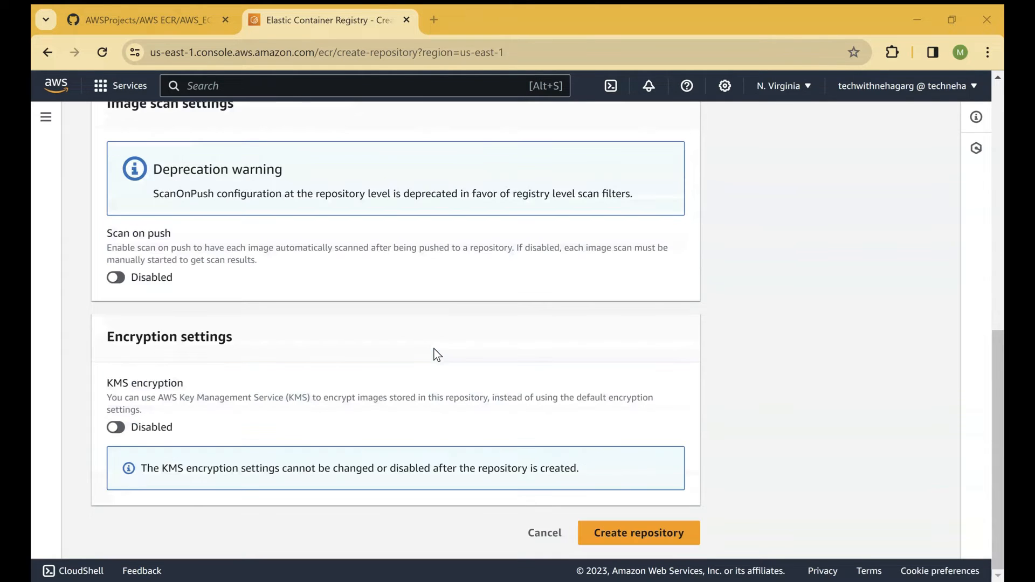
left_click(663, 545)
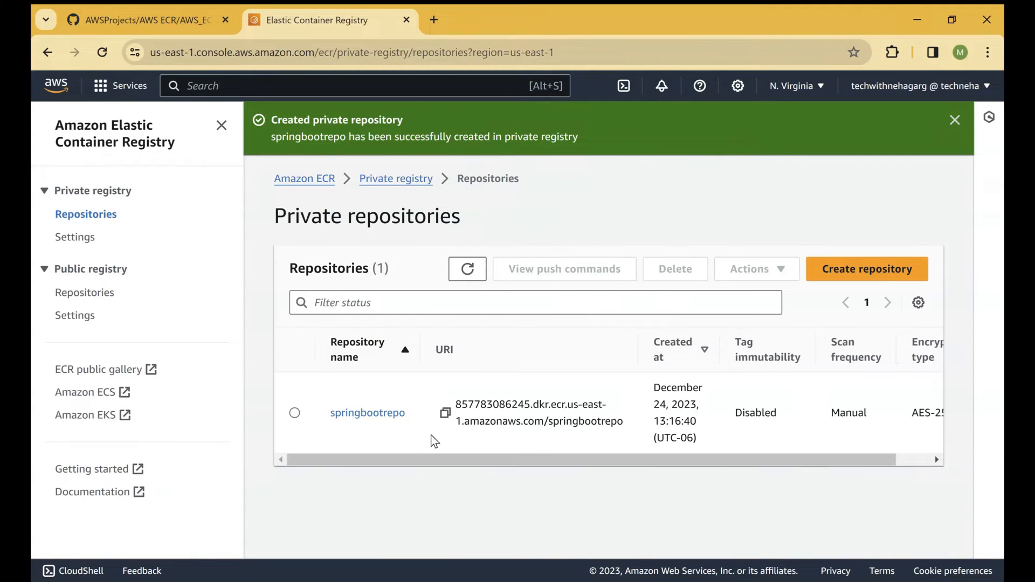
Step: Select springbootrepo, view its images page and return to the list of private repositories
left_click(294, 413)
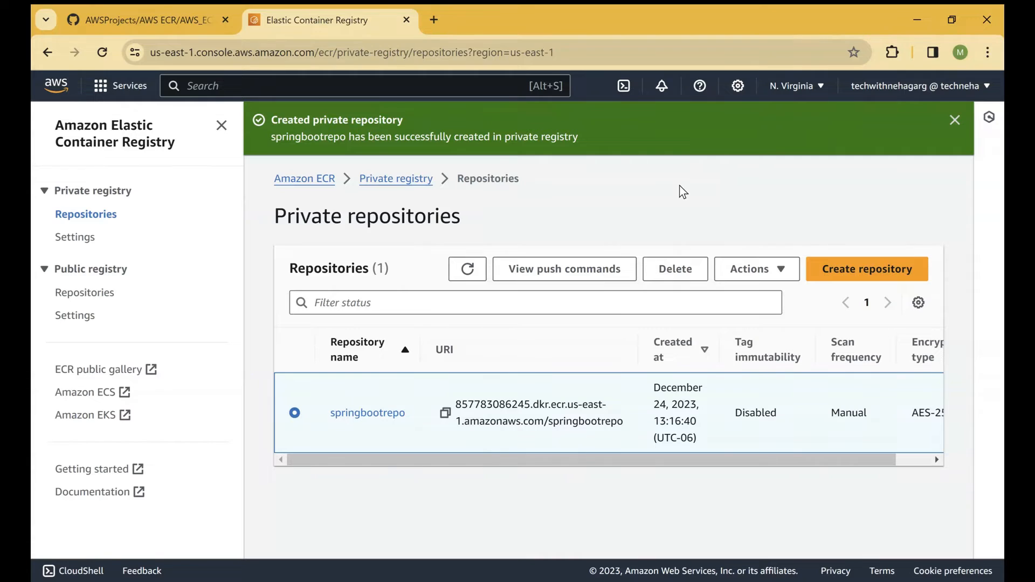
left_click(375, 414)
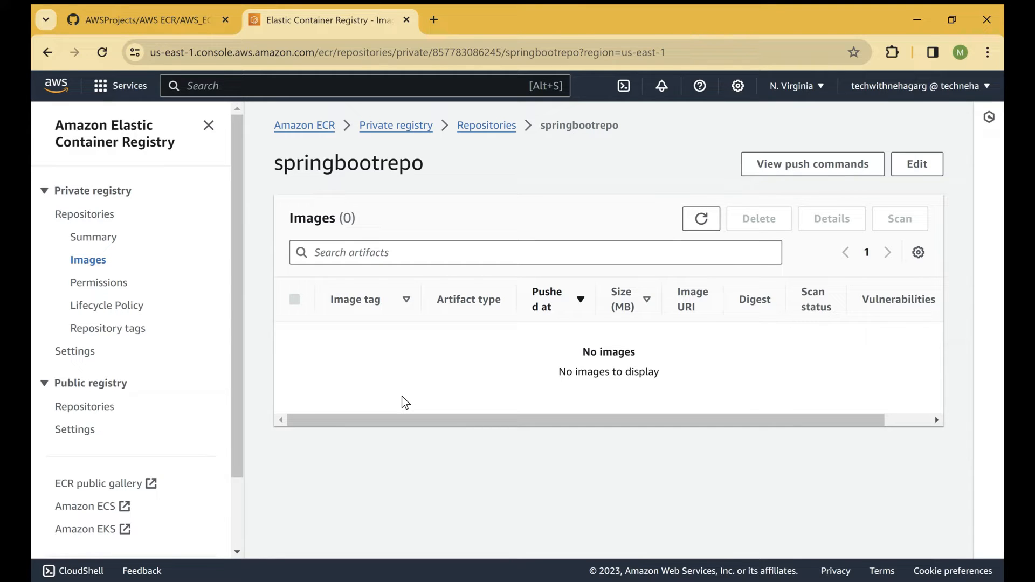
left_click(486, 126)
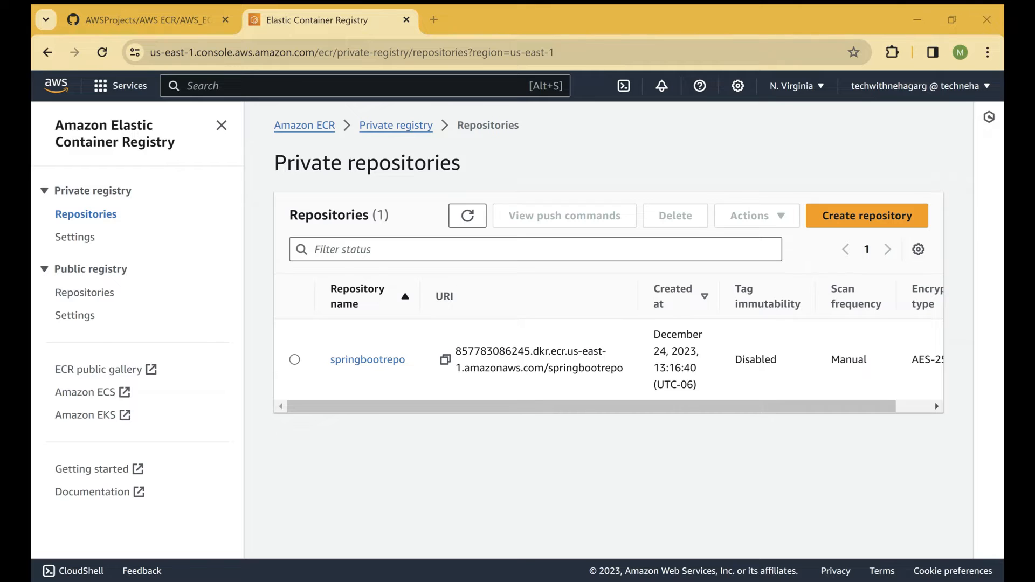
Step: Search the web for "aws cli" in a new browser tab and open the AWS CLI install or update documentation
left_click(434, 20)
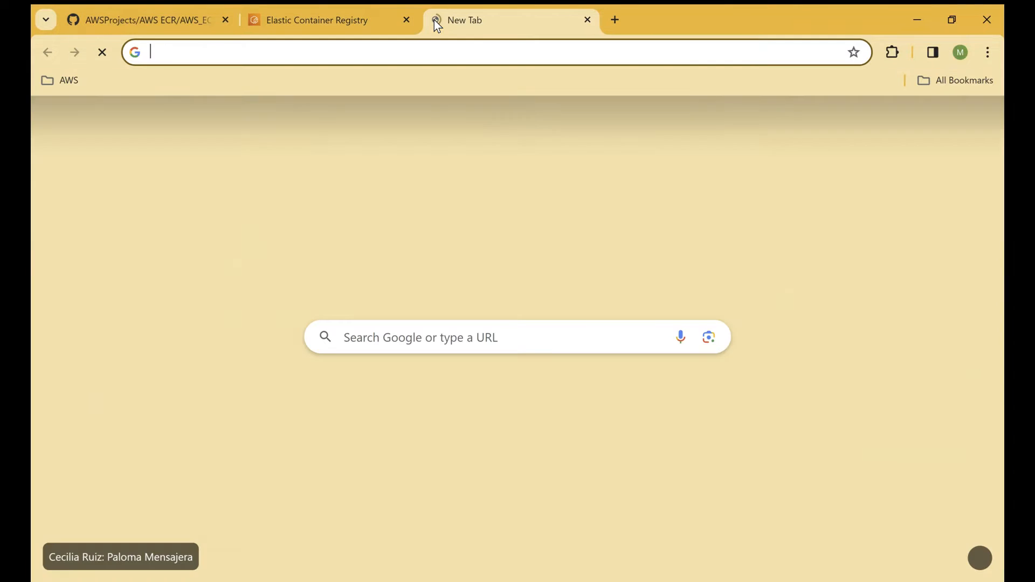
type("aws ")
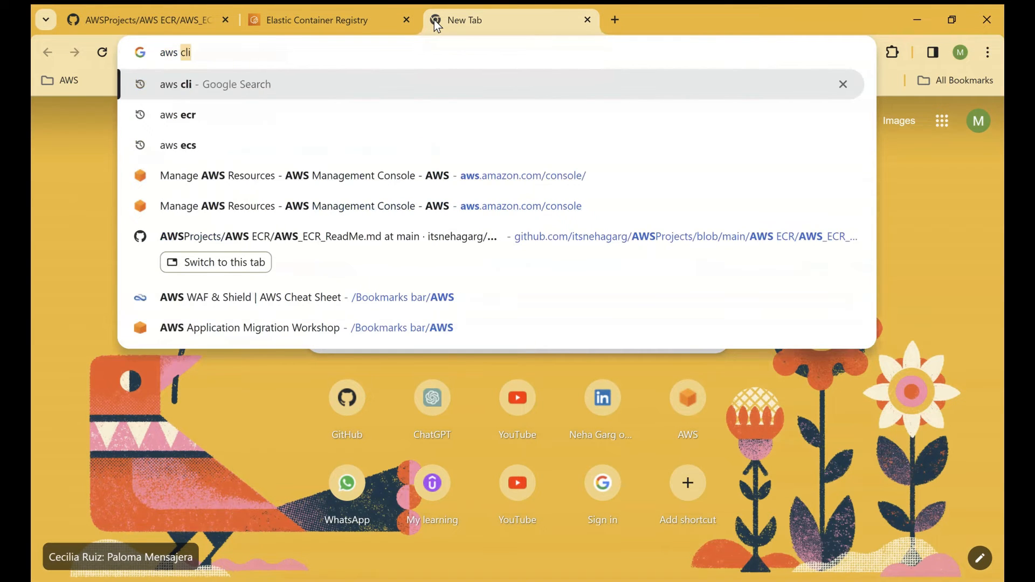
type("cli")
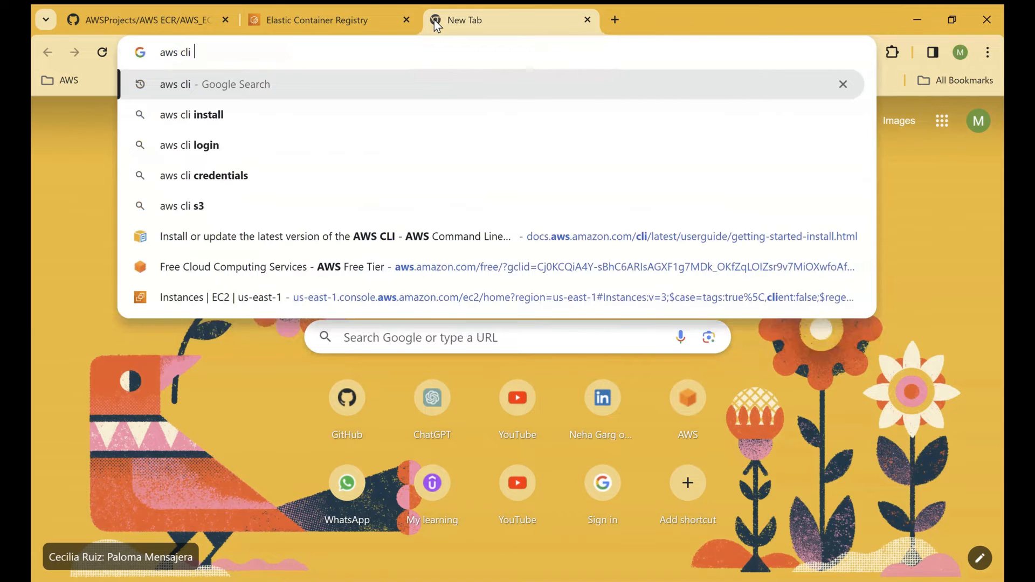
key("Return")
left_click(192, 323)
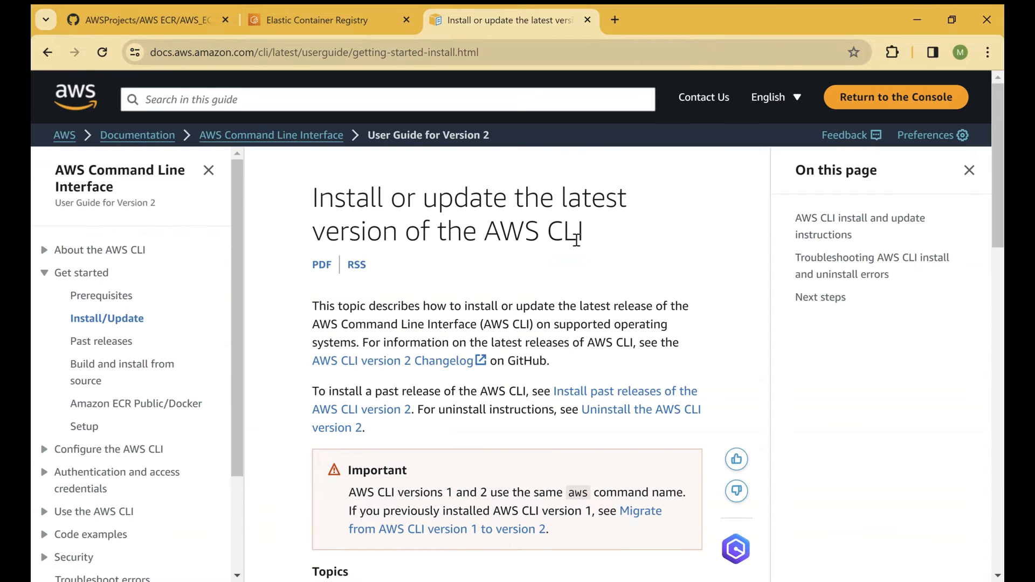
Step: Expand the Windows installation instructions and download the AWSCLIV2.msi installer
scroll(651, 279, "down", 1)
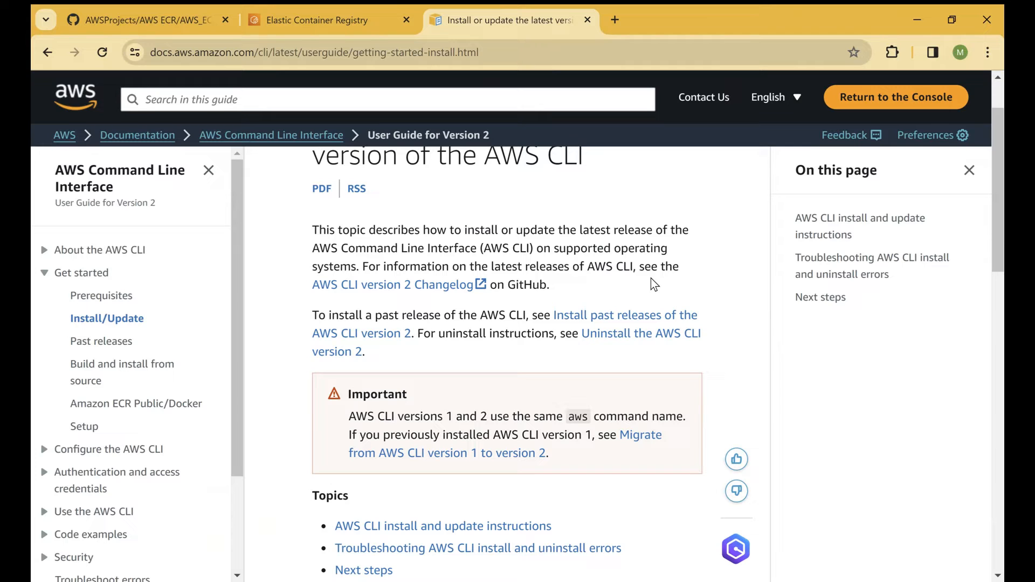
scroll(651, 280, "down", 3)
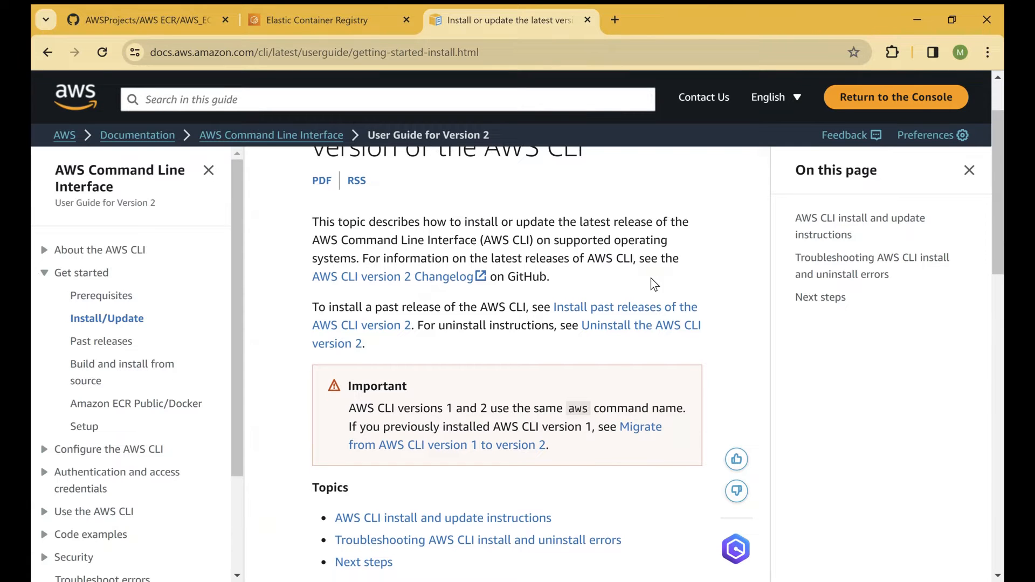
scroll(652, 279, "down", 3)
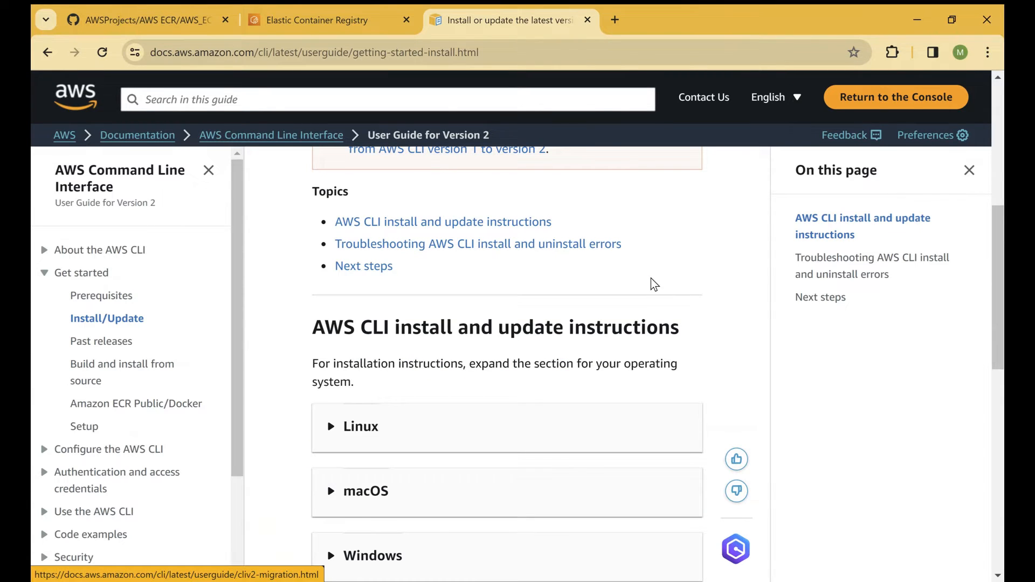
scroll(652, 279, "down", 3)
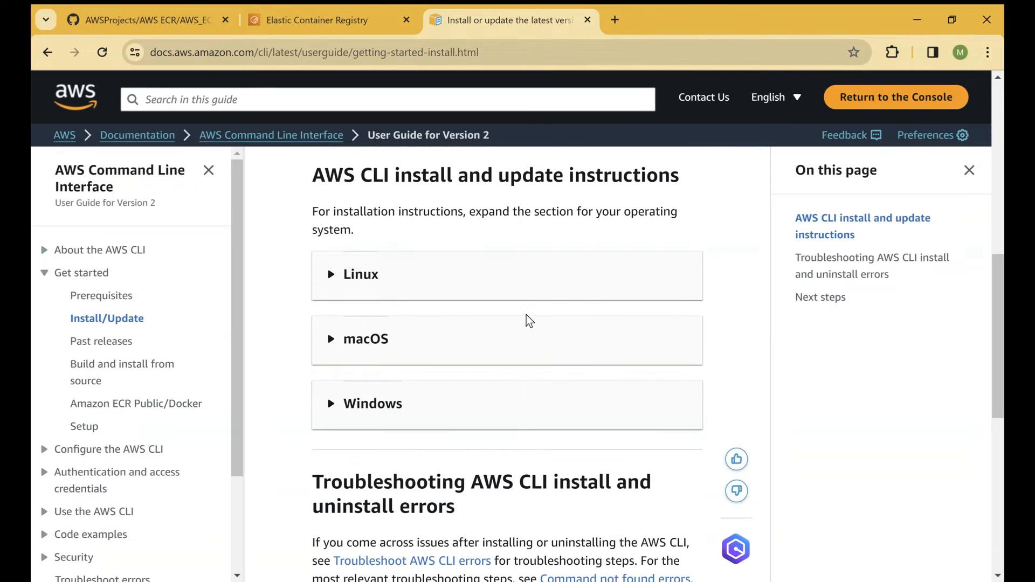
scroll(631, 294, "down", 1)
scroll(630, 290, "down", 2)
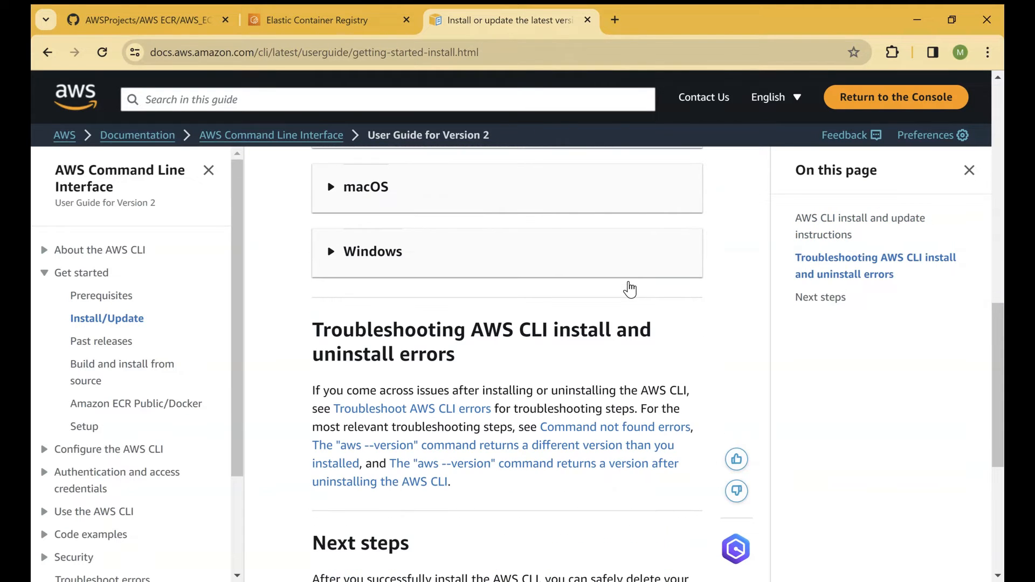
left_click(355, 251)
scroll(636, 312, "down", 2)
scroll(638, 312, "down", 2)
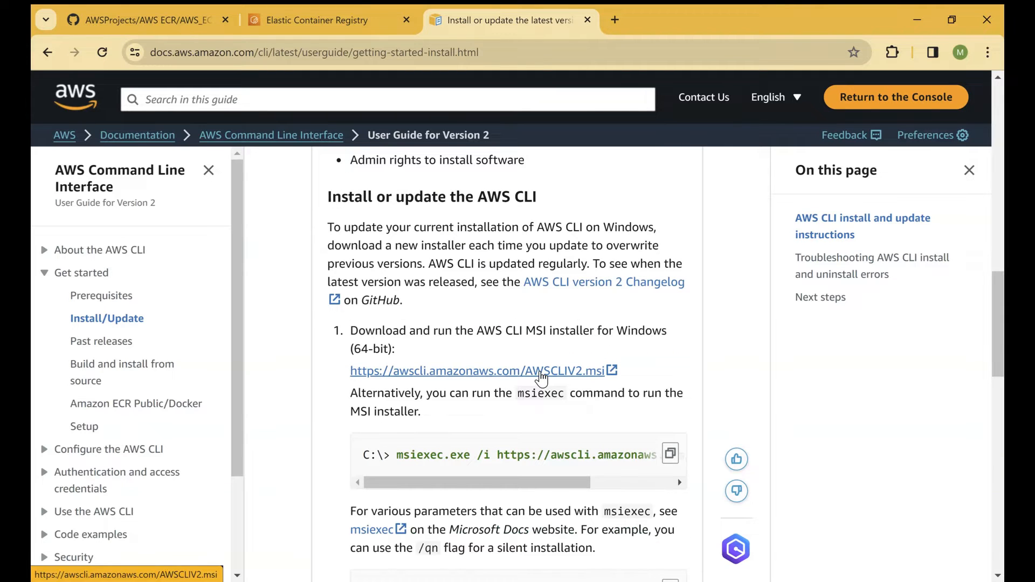
left_click(541, 378)
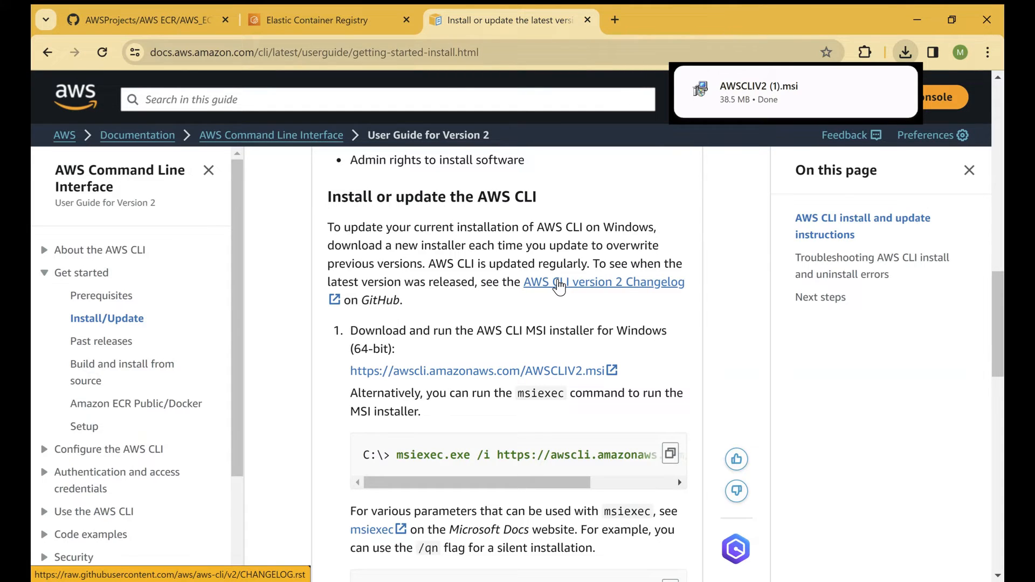
key("super")
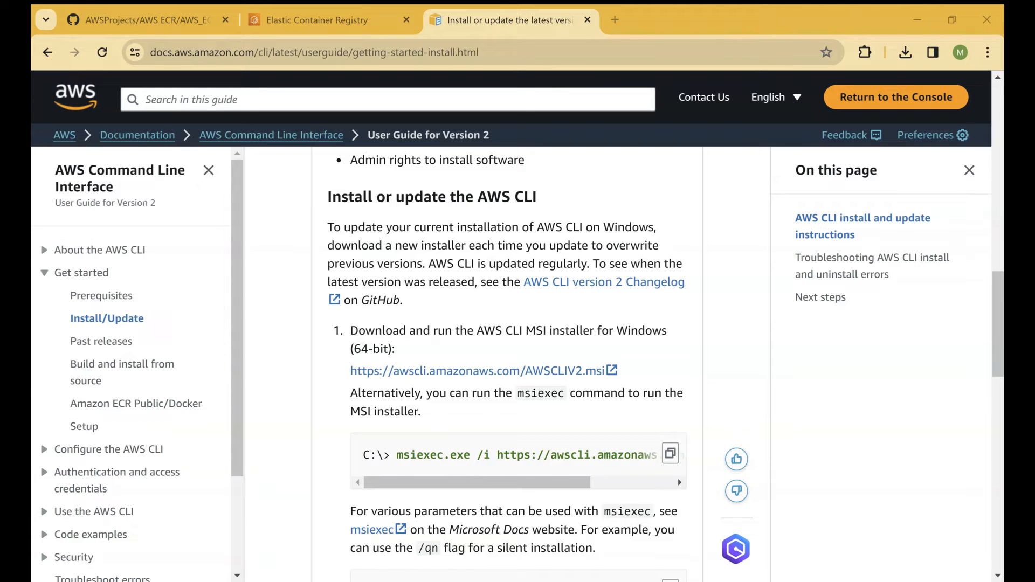
Step: Collapse the Windows section, expand the Linux instructions and review the commands for downloading and installing the AWS CLI
scroll(441, 452, "up", 3)
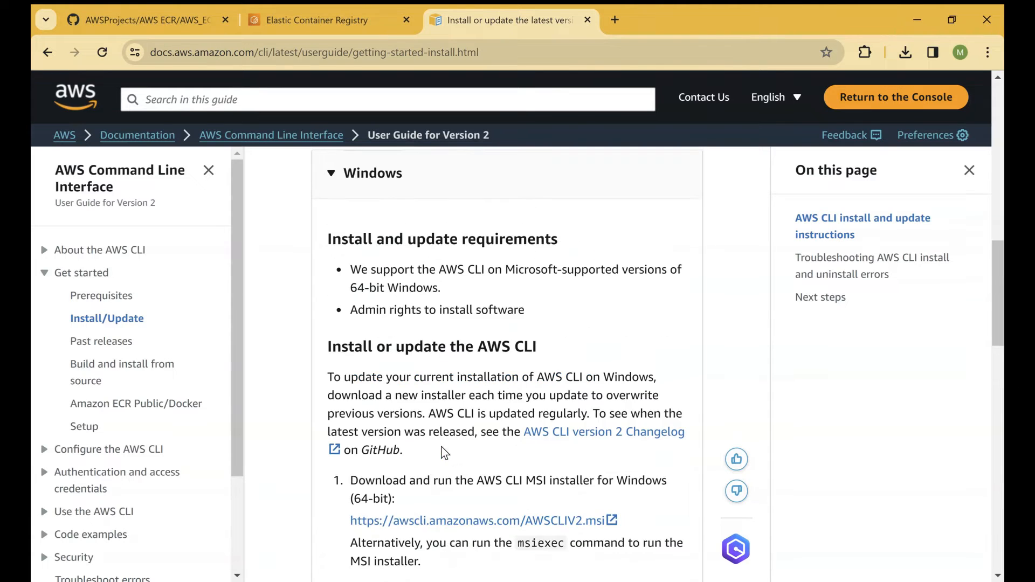
scroll(446, 450, "up", 5)
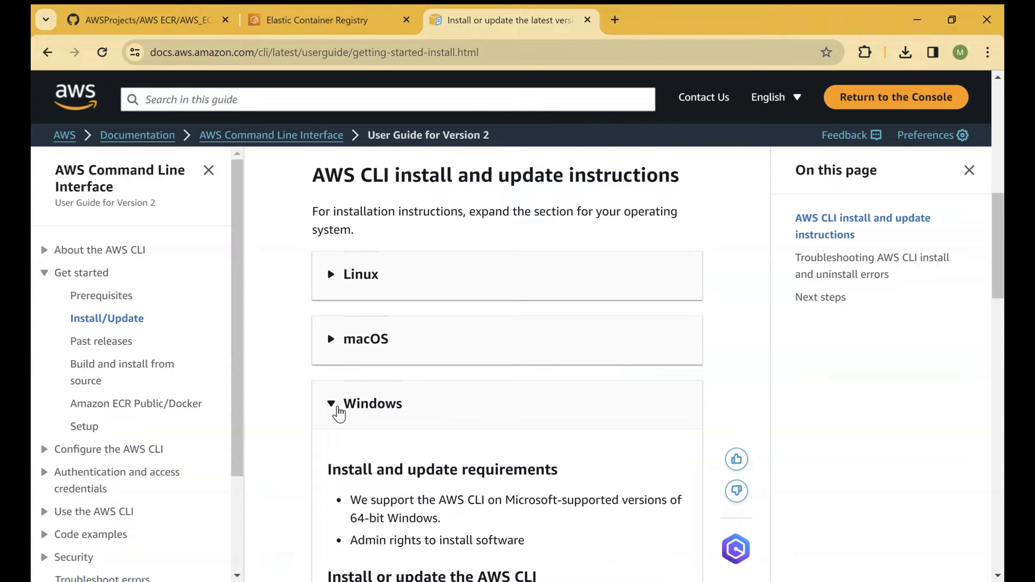
left_click(333, 411)
left_click(332, 275)
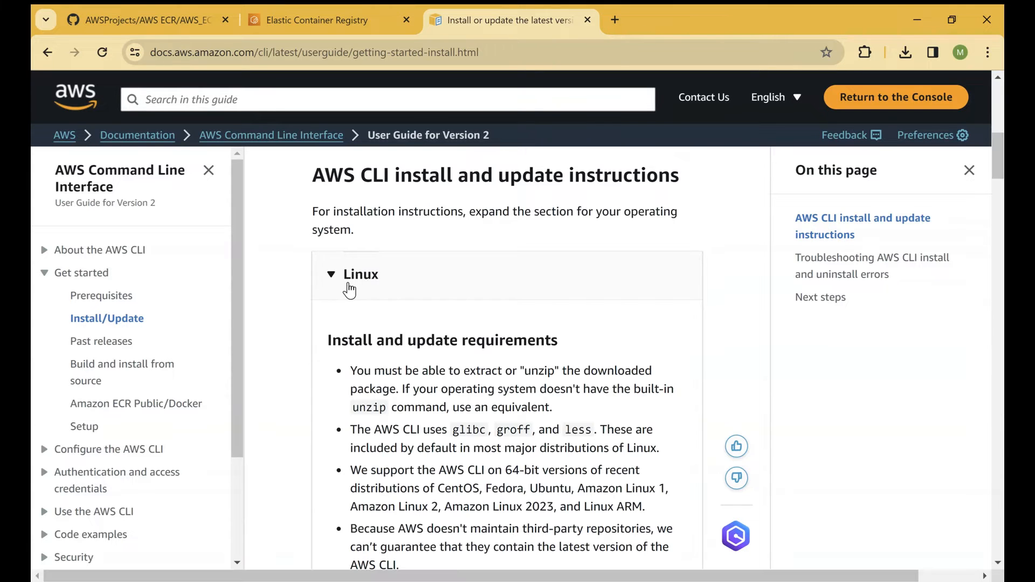
scroll(430, 432, "down", 6)
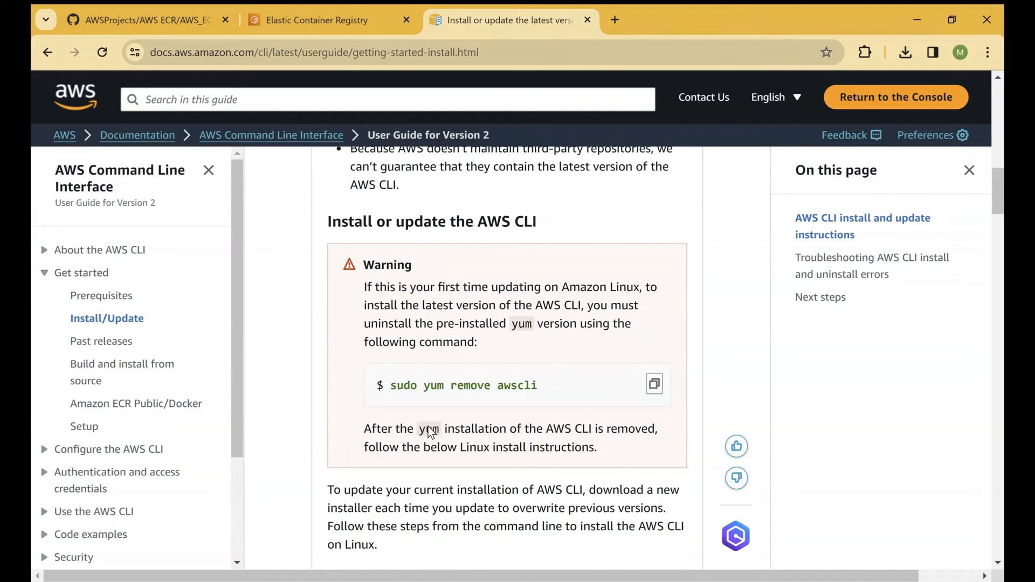
scroll(430, 432, "down", 8)
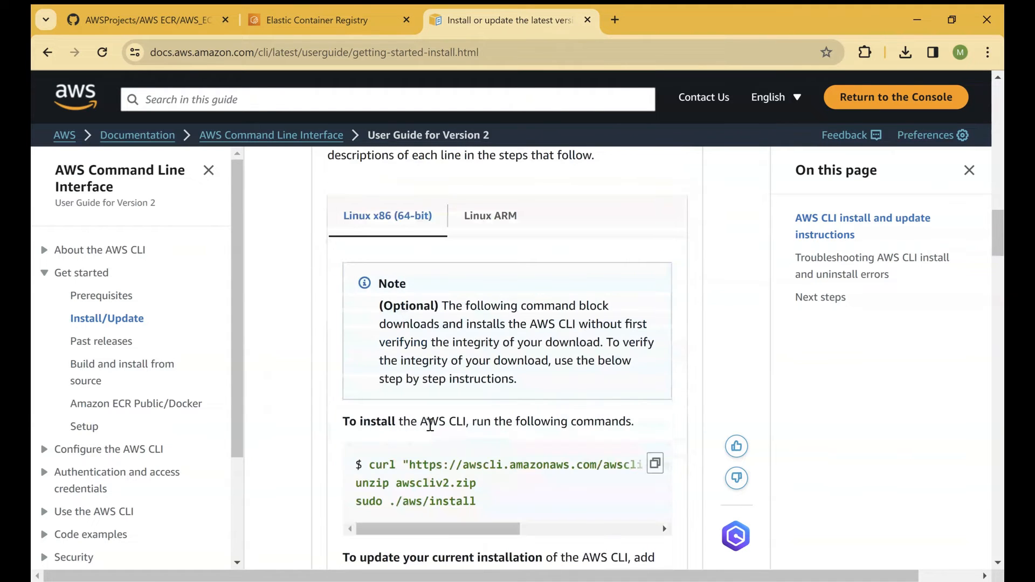
scroll(430, 425, "down", 3)
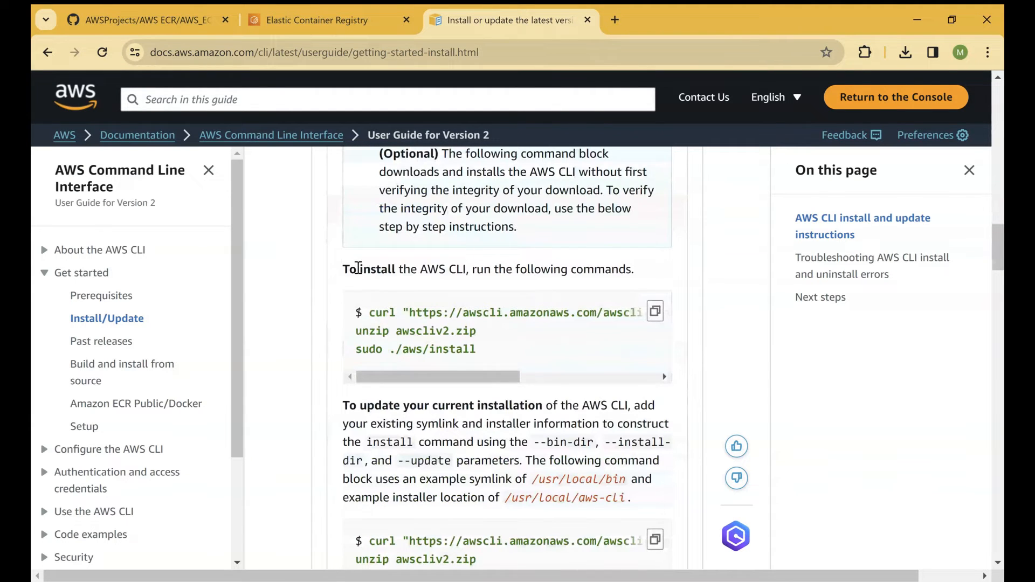
left_click_drag(358, 268, 634, 269)
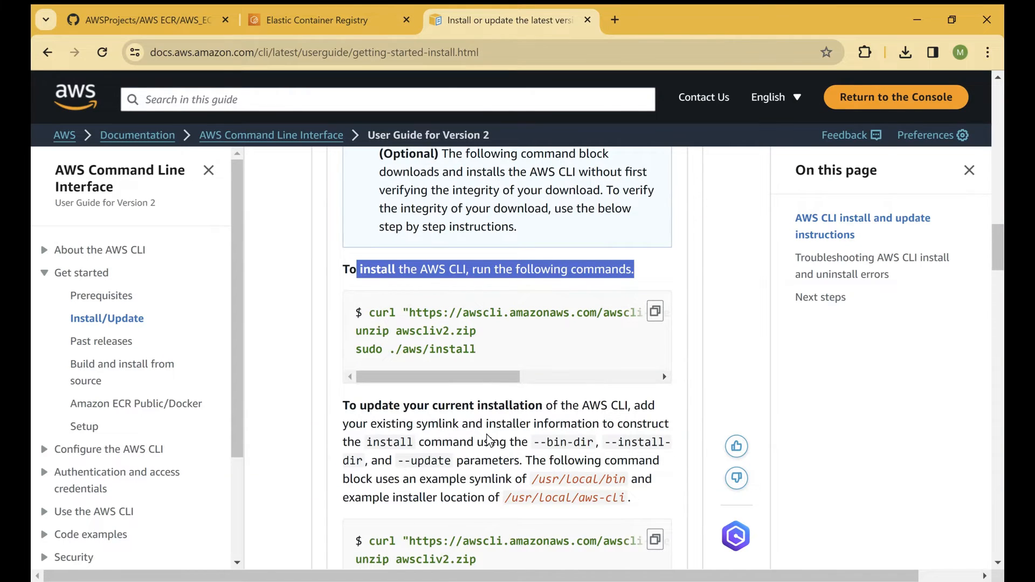
scroll(488, 437, "down", 3)
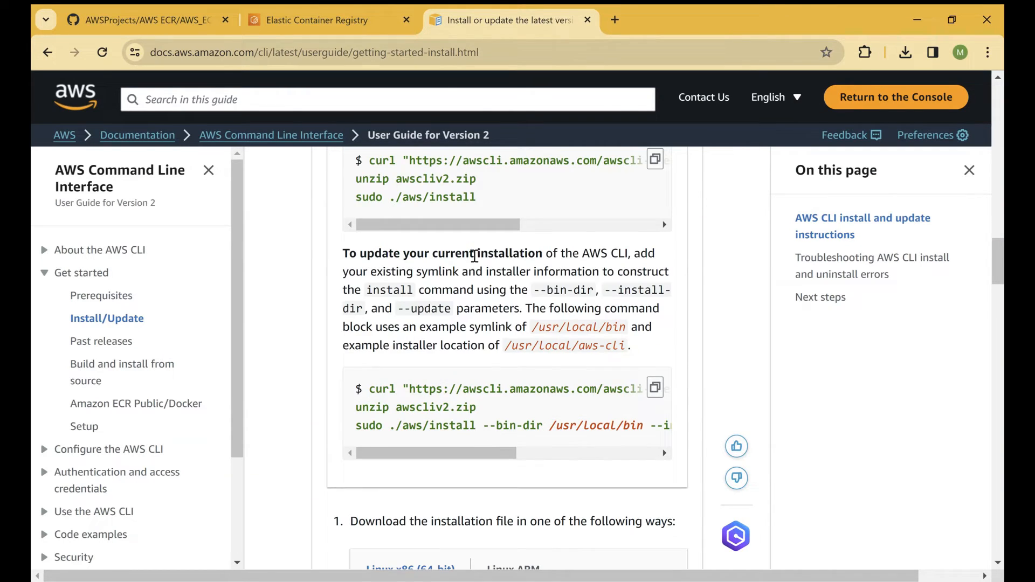
scroll(449, 420, "down", 5)
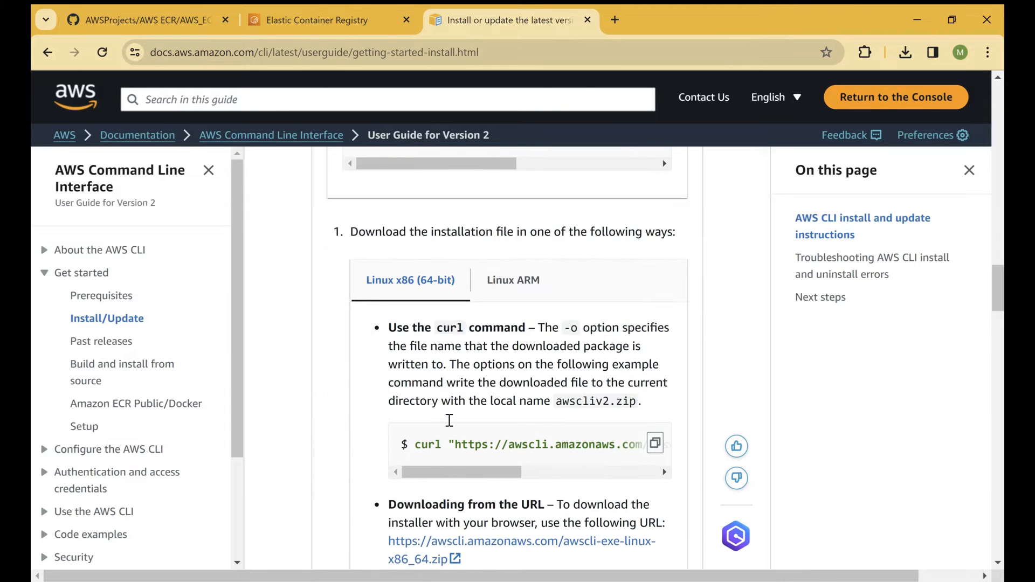
scroll(449, 420, "down", 2)
scroll(471, 386, "down", 6)
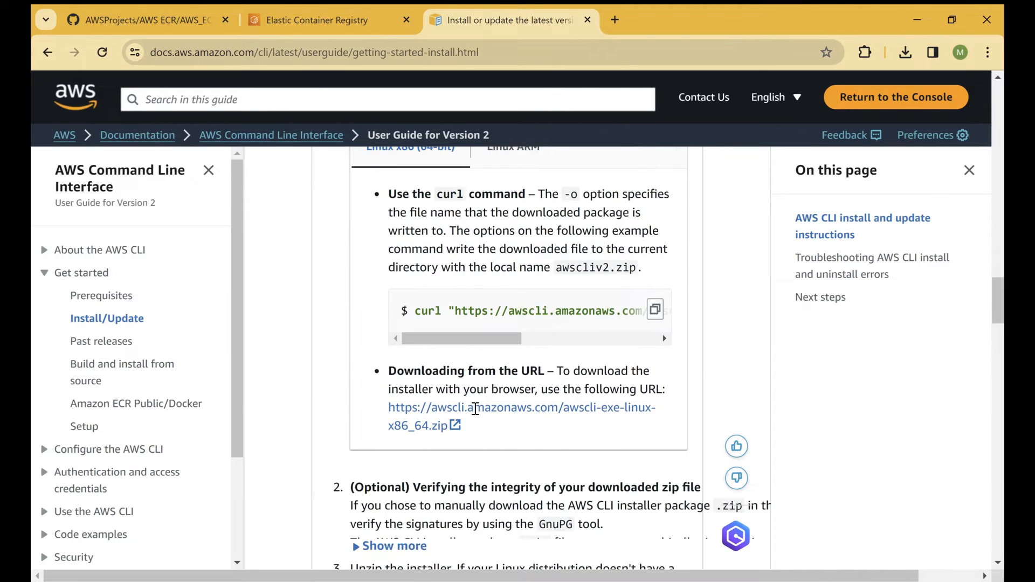
Step: Review the Linux steps for unzipping awscliv2.zip and running the sudo ./aws/install command
scroll(476, 409, "down", 3)
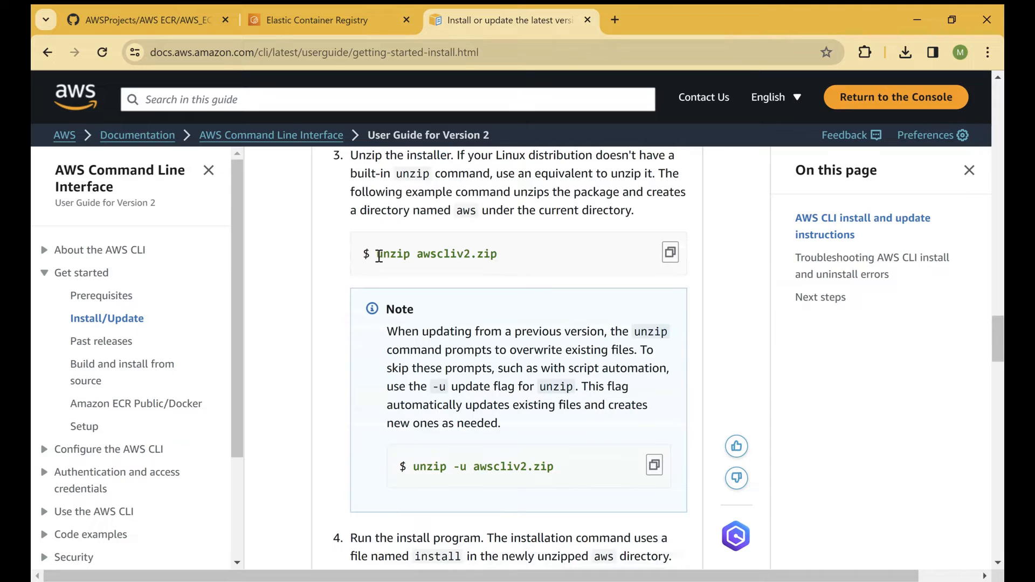
left_click_drag(376, 254, 509, 257)
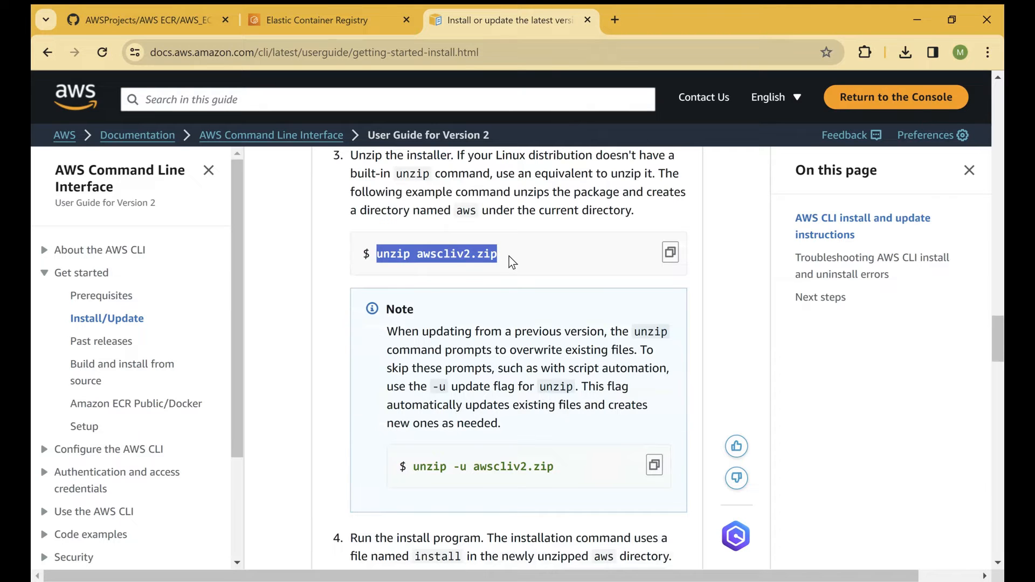
scroll(504, 409, "down", 6)
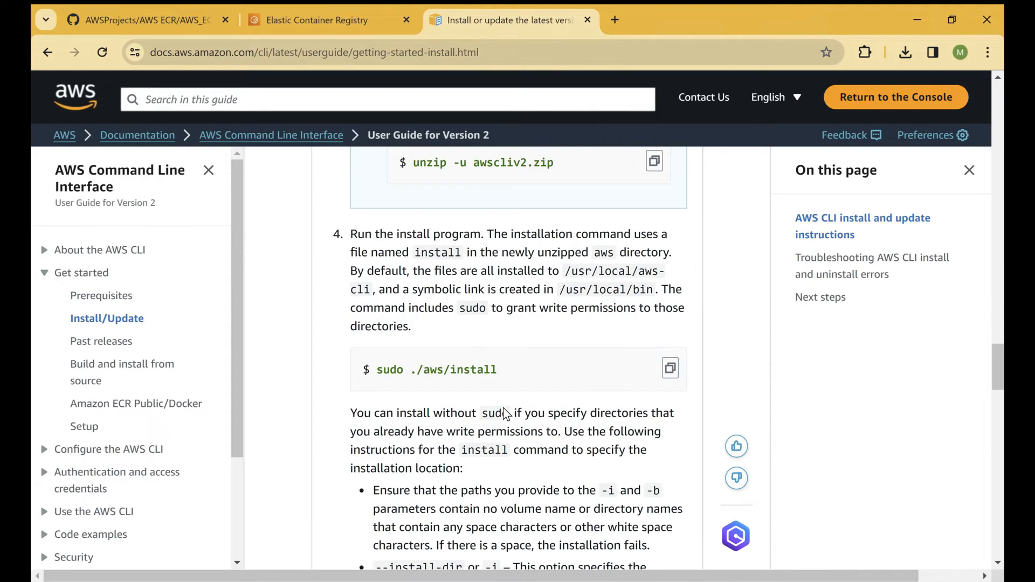
left_click_drag(383, 369, 497, 371)
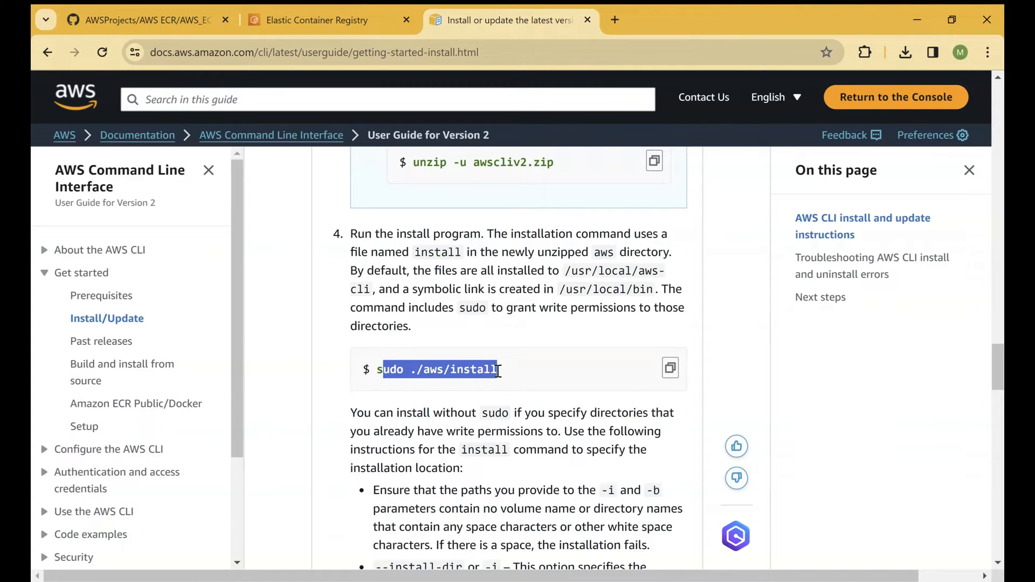
scroll(592, 364, "down", 6)
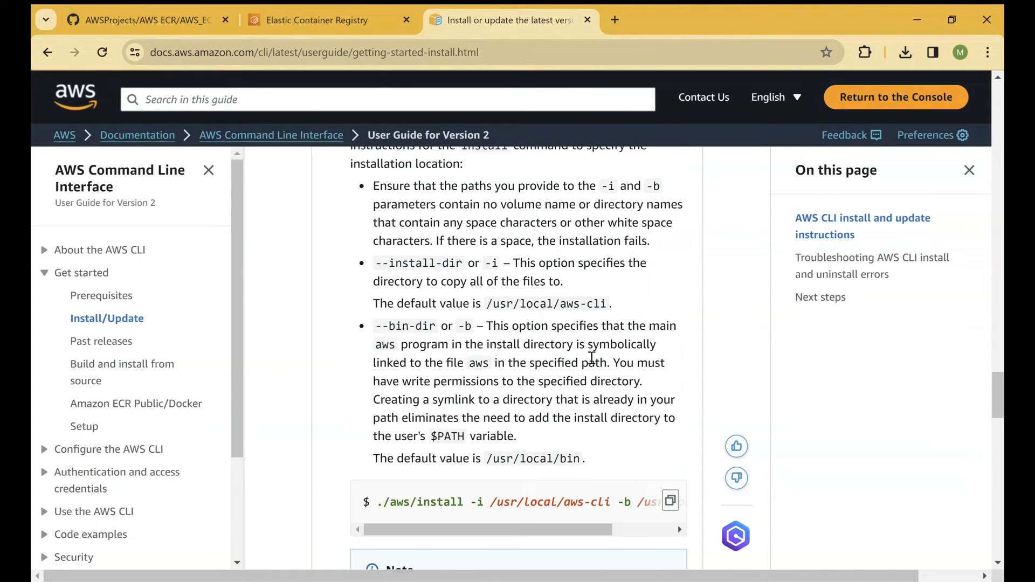
scroll(580, 348, "up", 20)
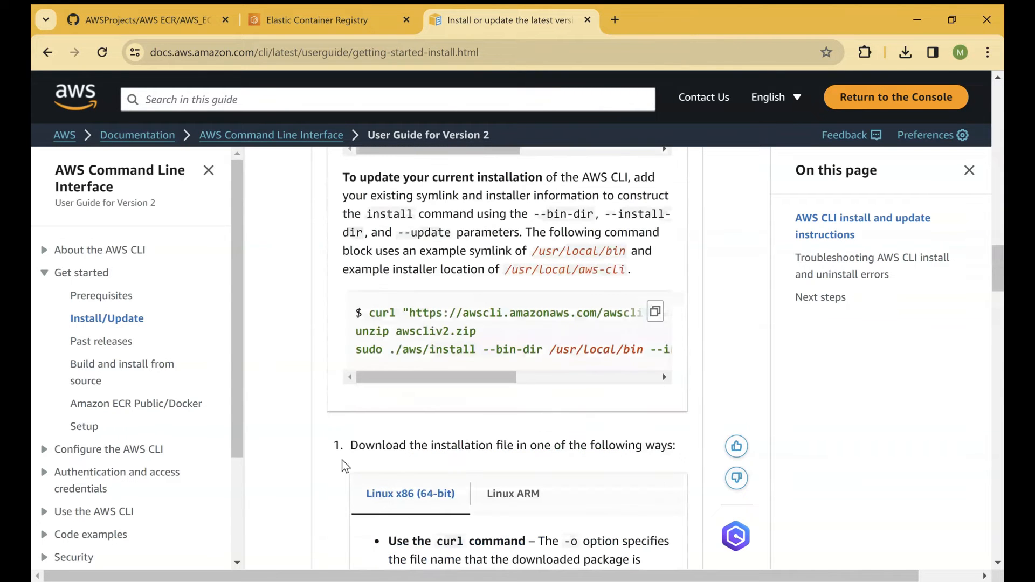
scroll(405, 406, "up", 5)
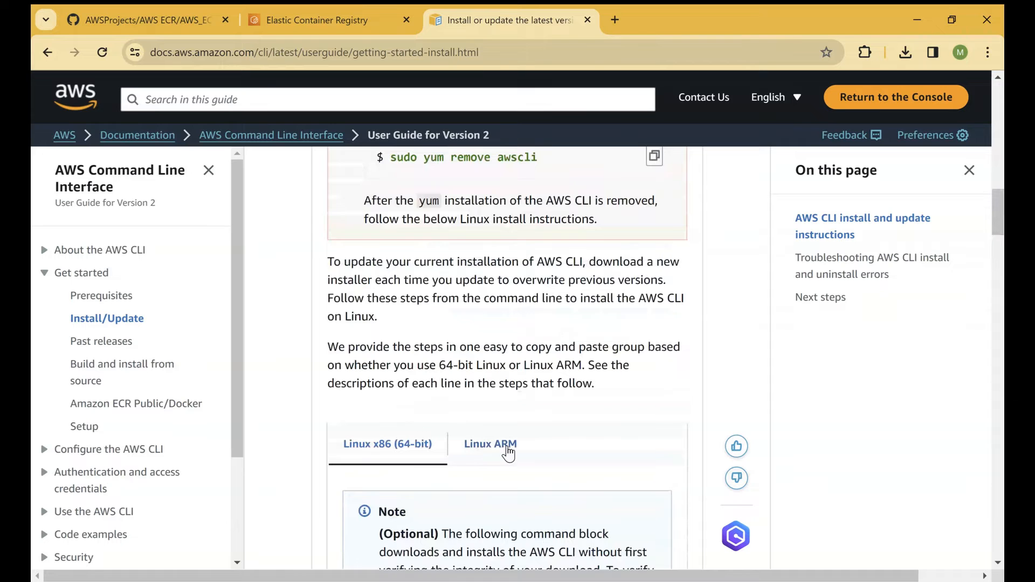
scroll(588, 451, "down", 8)
scroll(591, 446, "down", 20)
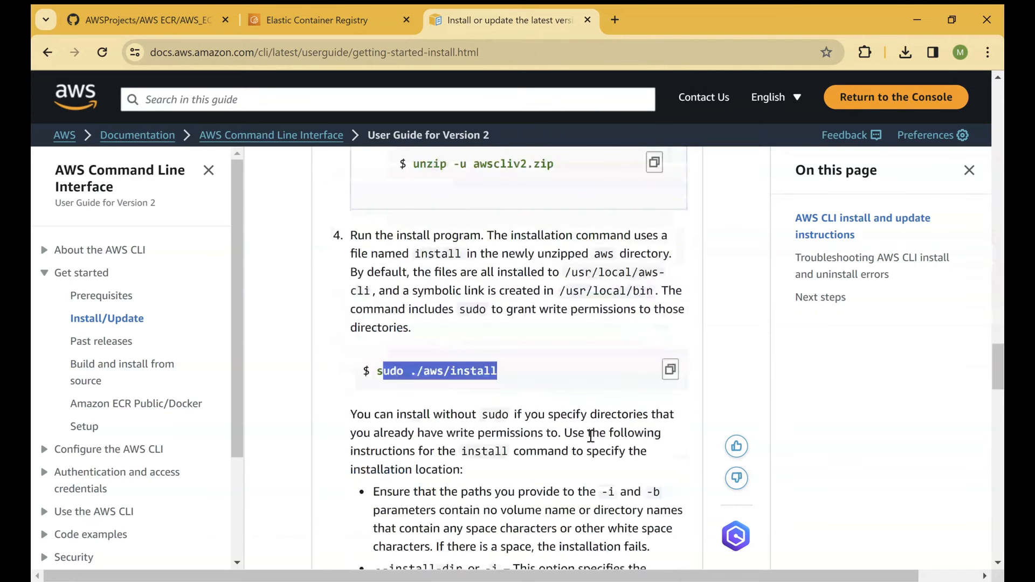
scroll(590, 437, "down", 15)
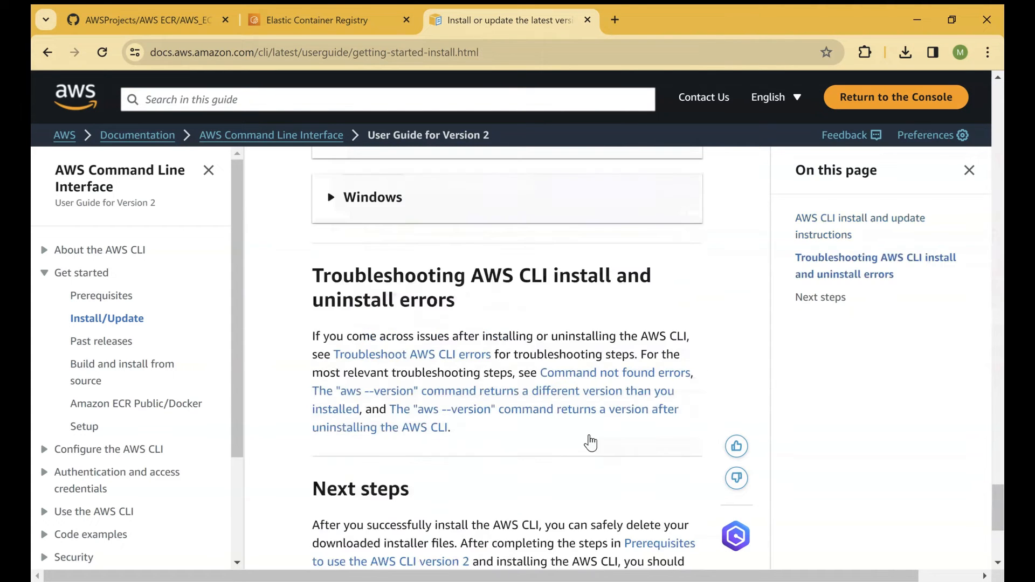
Step: Expand the macOS section and review its requirements and GUI installer instructions for the AWS CLI
scroll(557, 423, "up", 3)
left_click(354, 299)
scroll(503, 393, "down", 3)
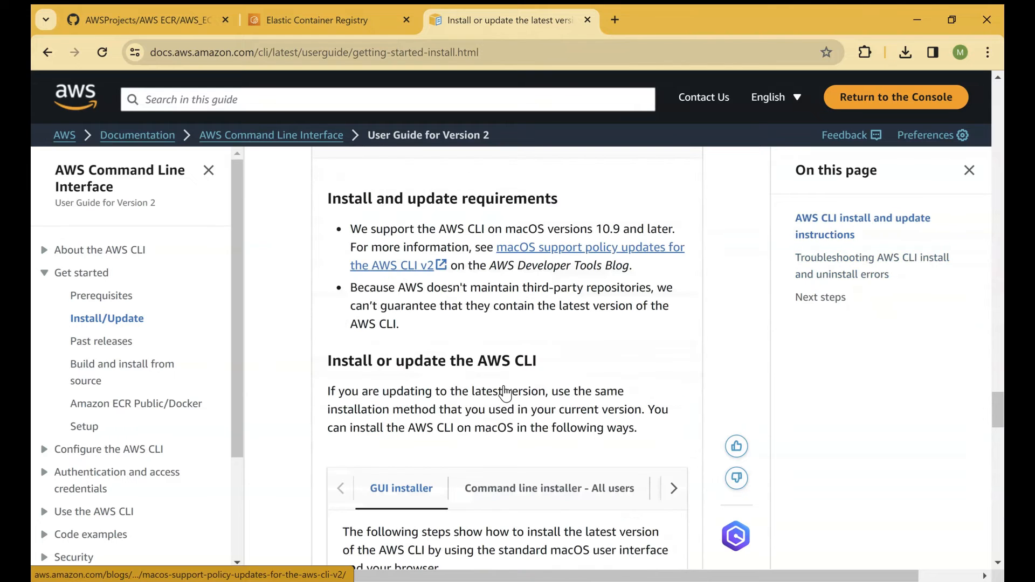
scroll(508, 384, "down", 3)
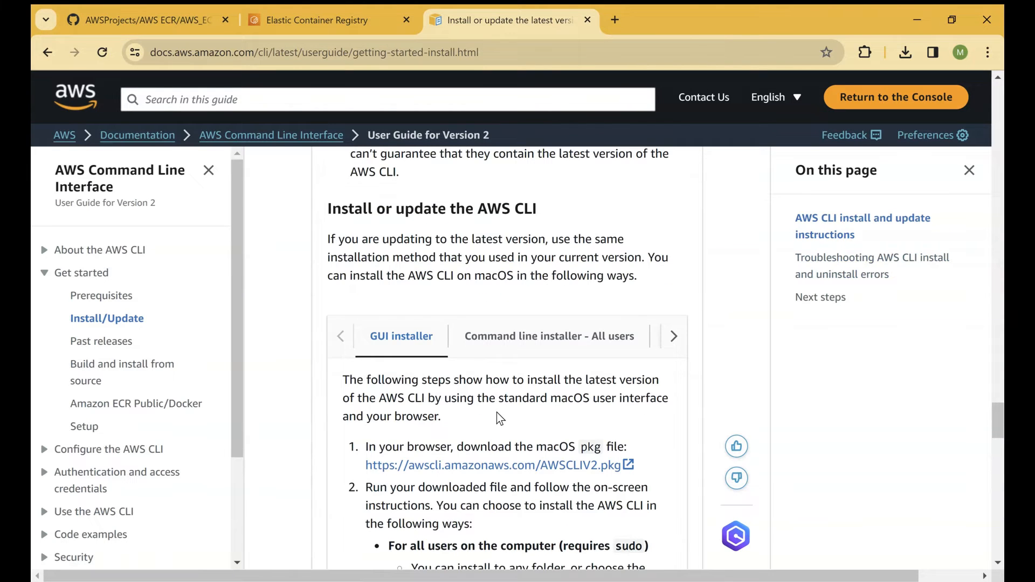
scroll(502, 415, "down", 4)
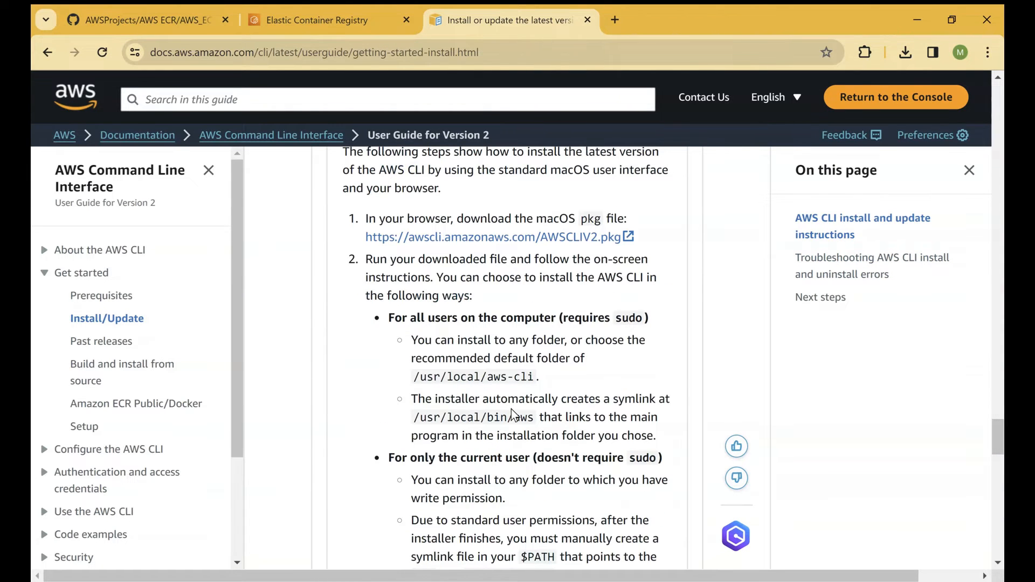
scroll(509, 411, "down", 3)
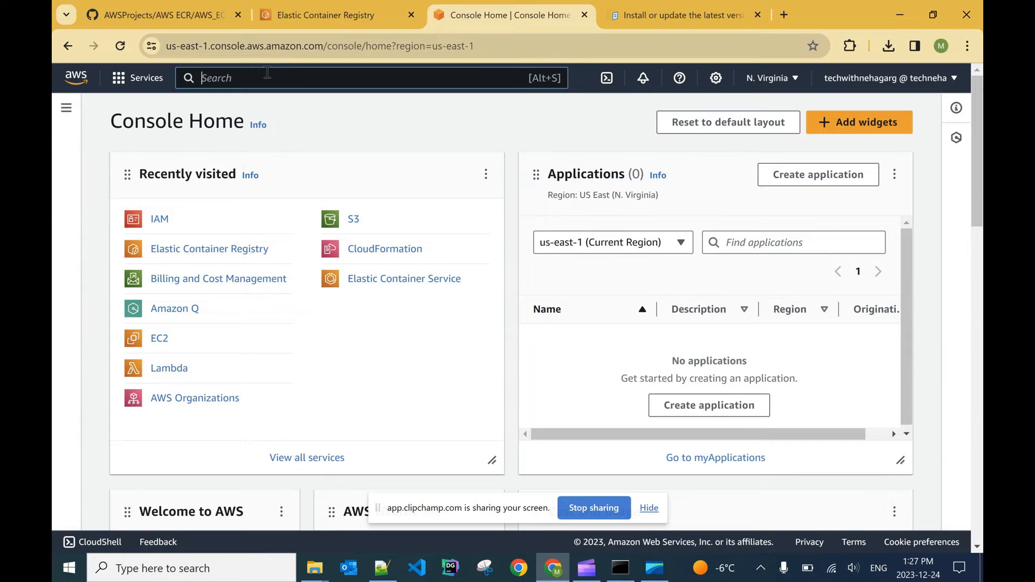
Step: Search the AWS services for IAM, open its dashboard and go to the list of users
left_click(267, 73)
type("IAM")
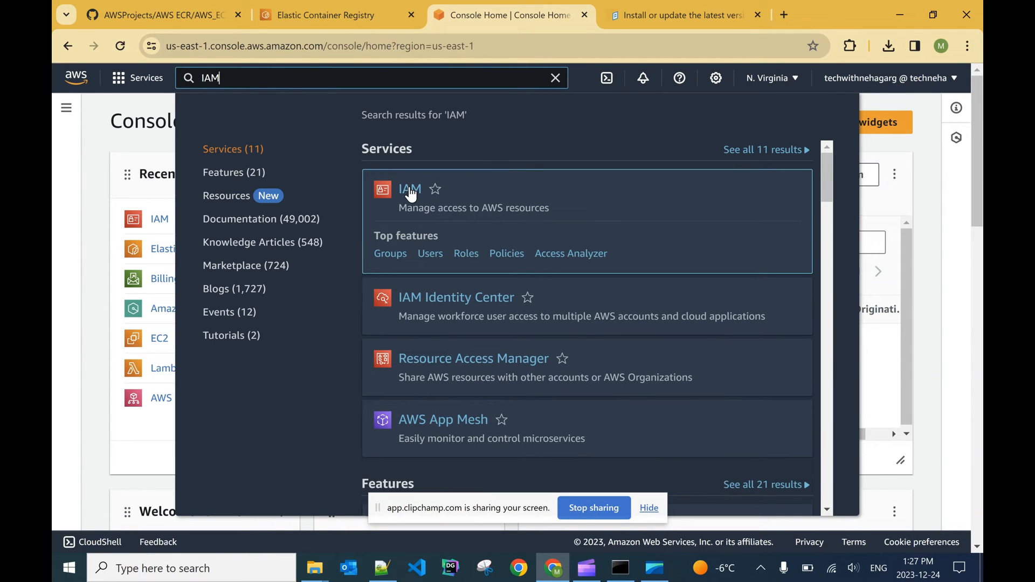
left_click(410, 190)
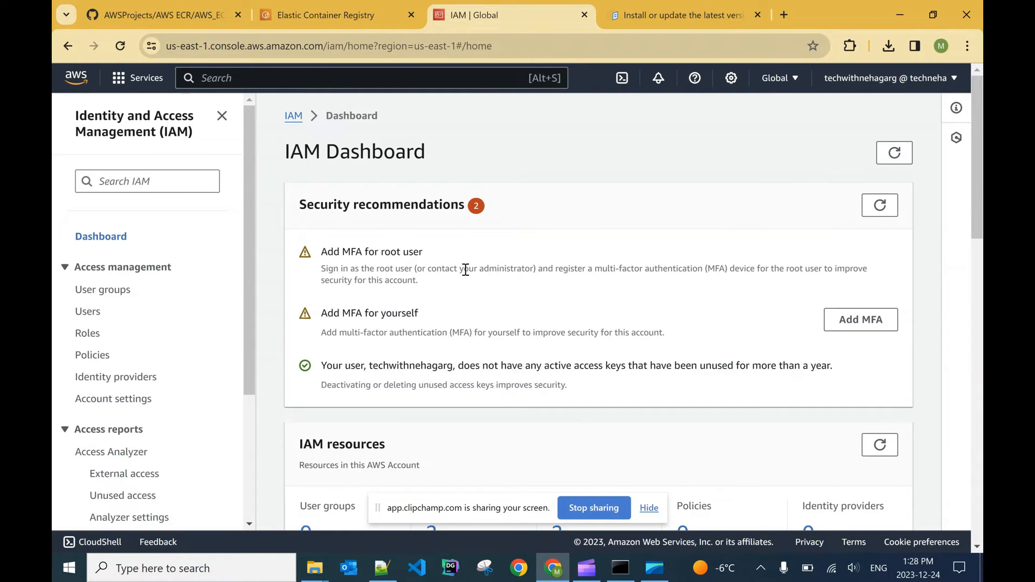
scroll(466, 269, "down", 5)
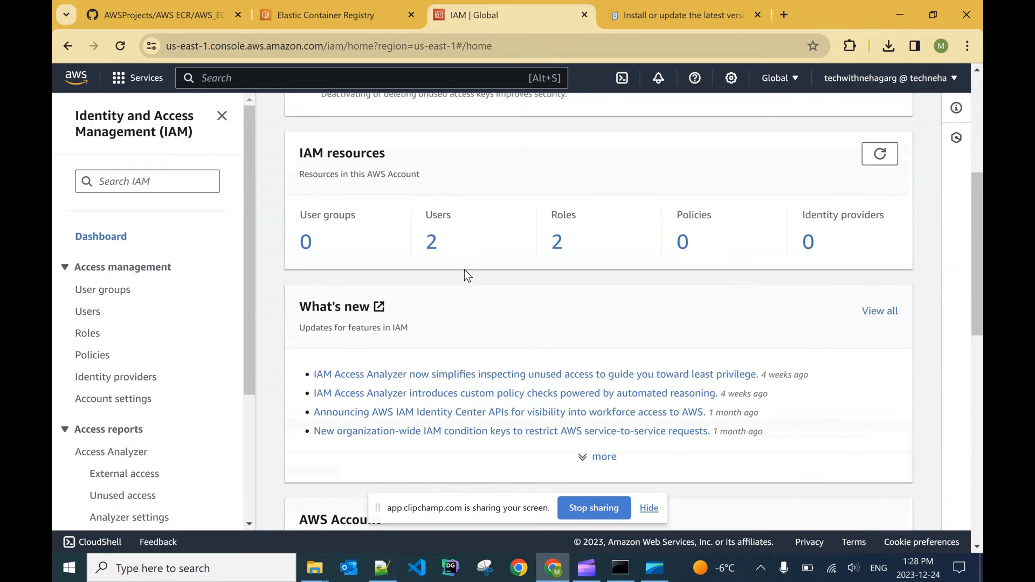
scroll(464, 269, "up", 4)
left_click(81, 313)
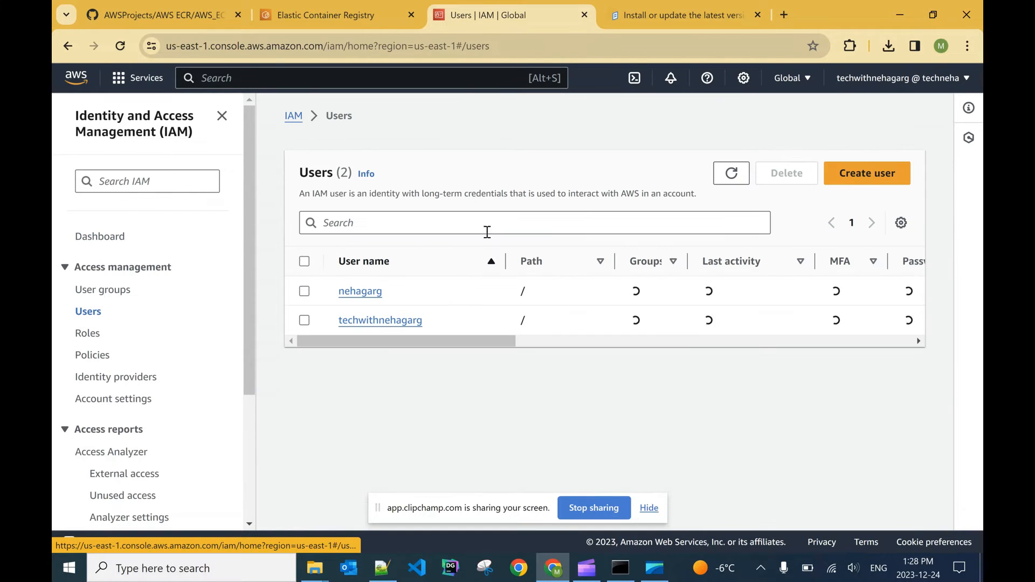
Step: Start creating an IAM user named demouser without console access and continue to the permissions settings
left_click(868, 175)
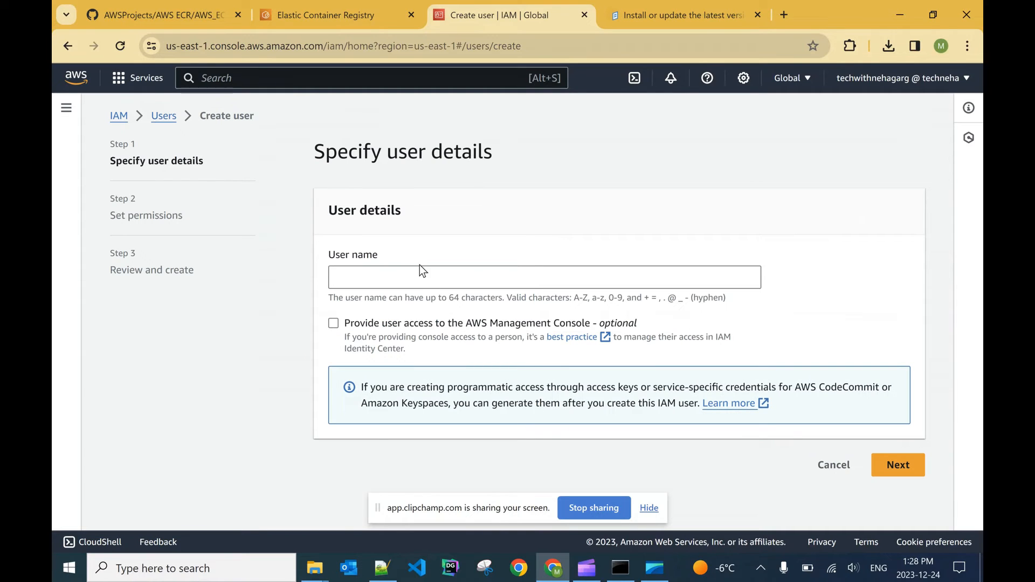
left_click(413, 276)
type("demouser")
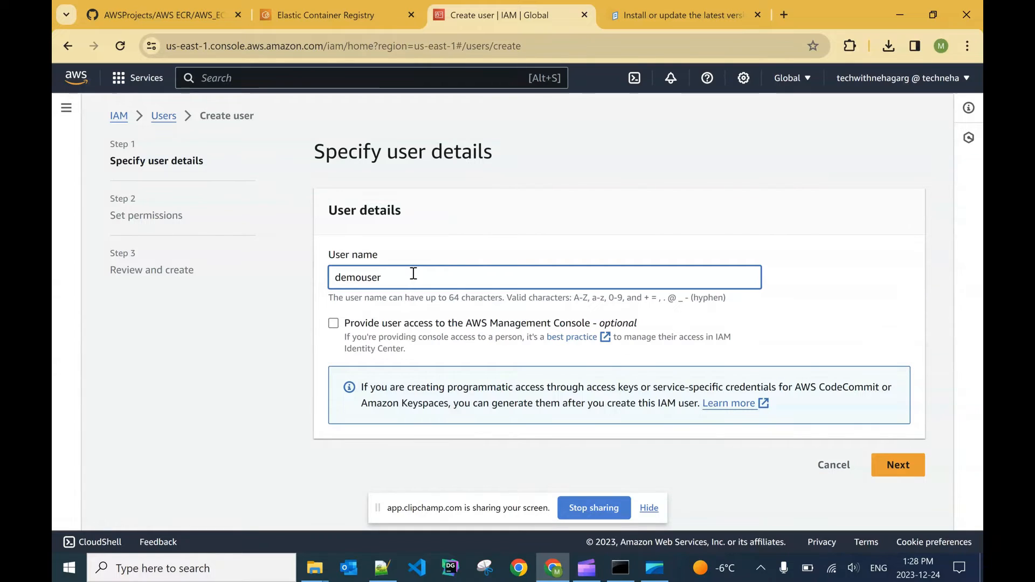
left_click(896, 467)
Step: Attach the AdministratorAccess policy directly to the new user and continue to the review page
scroll(575, 304, "down", 1)
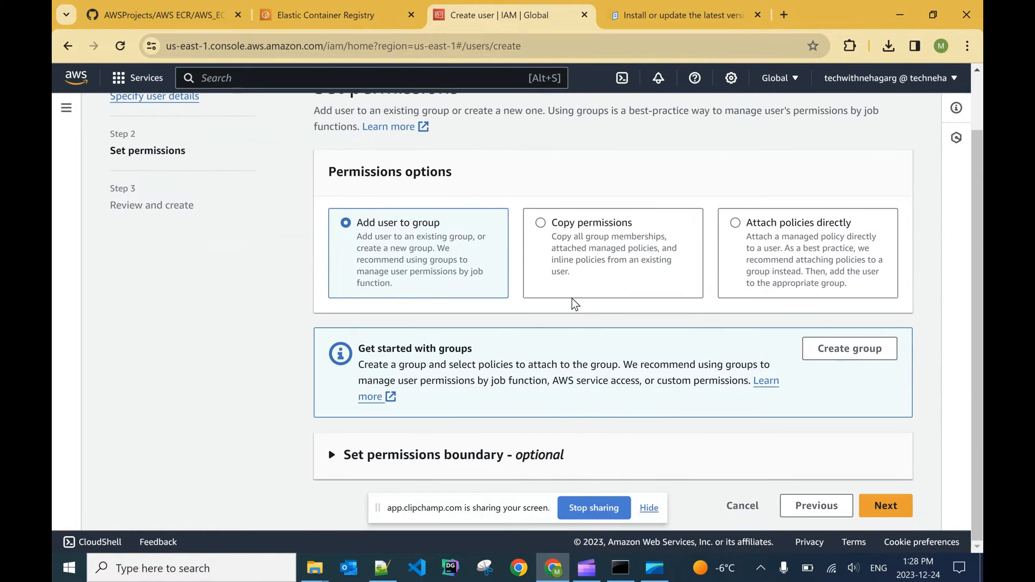
left_click(736, 224)
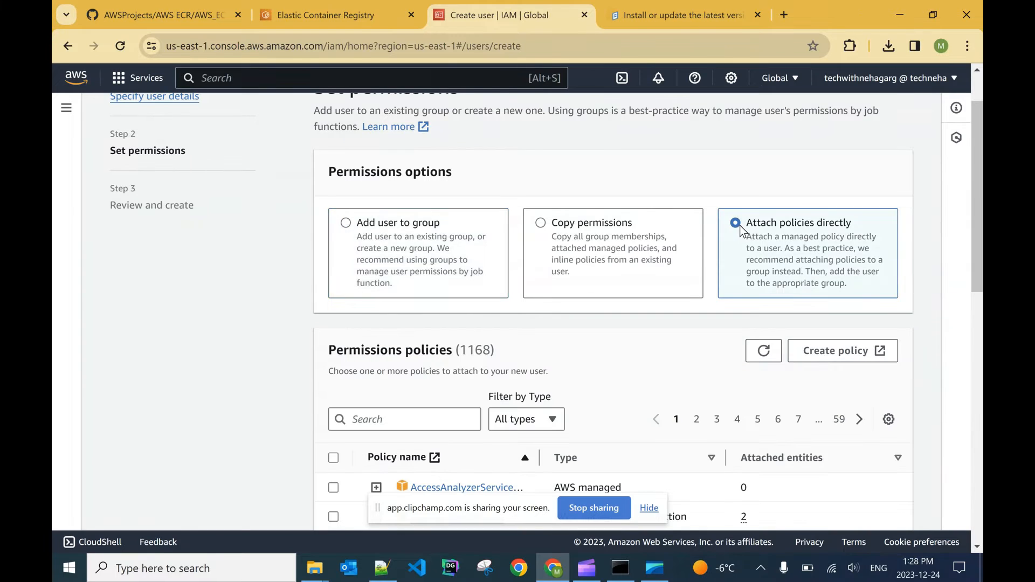
scroll(561, 342, "down", 3)
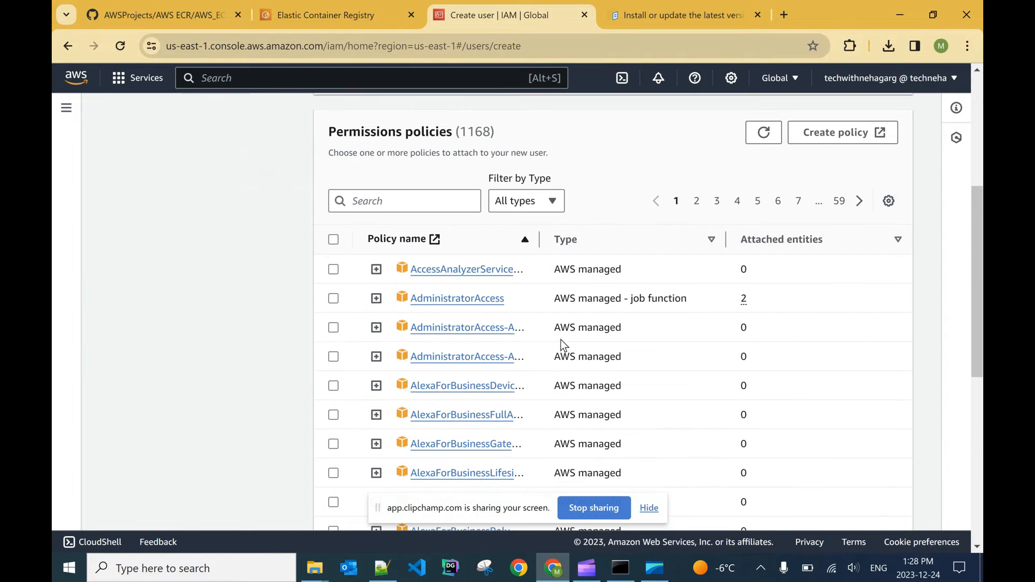
left_click(364, 199)
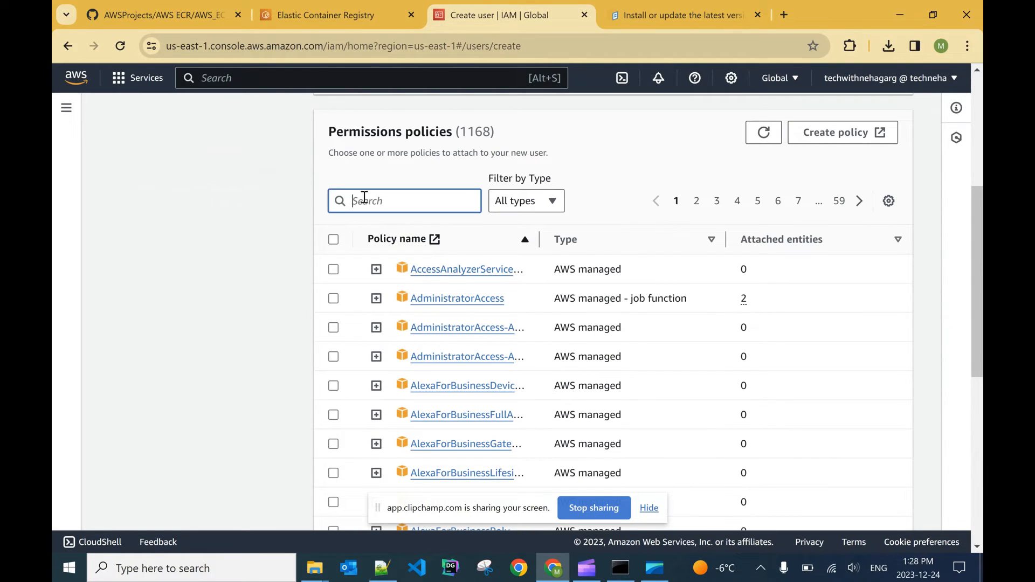
type("ad")
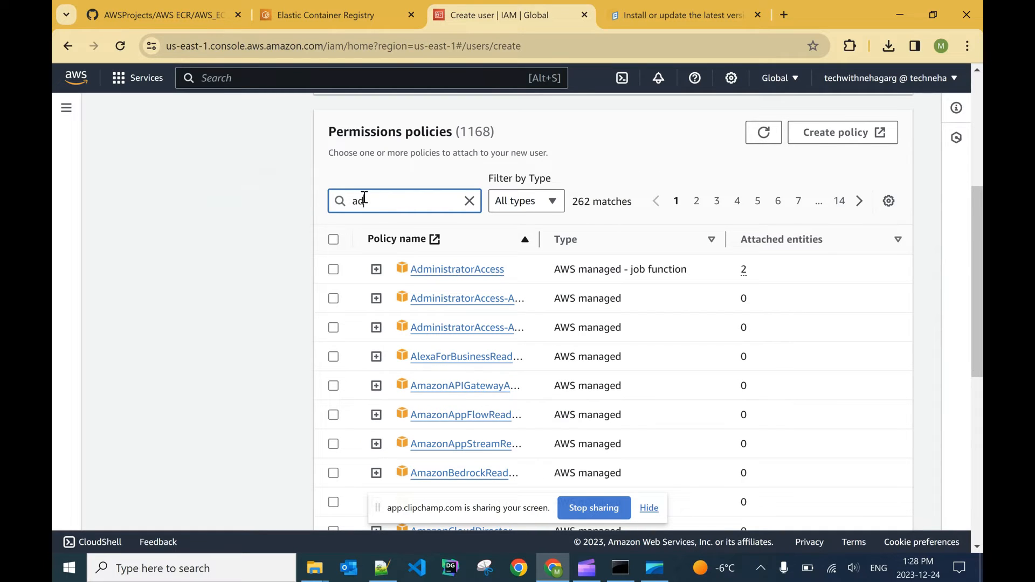
type("mini")
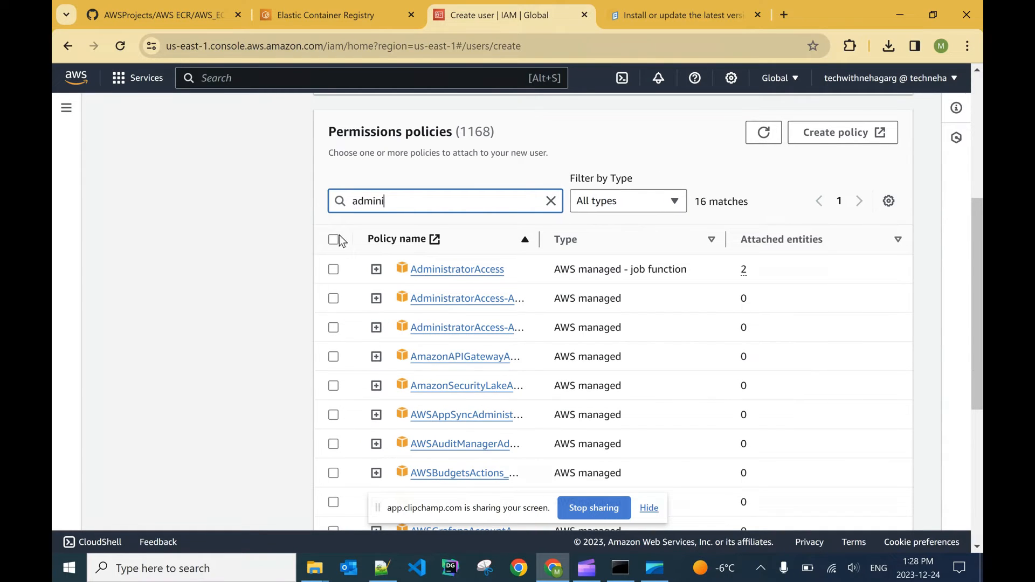
left_click(334, 269)
scroll(650, 264, "down", 5)
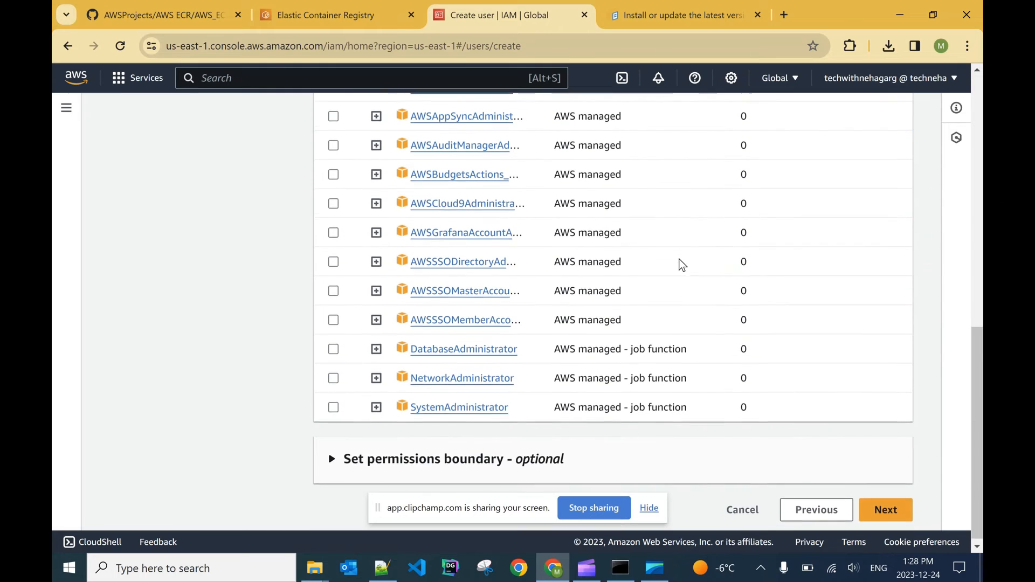
left_click(891, 505)
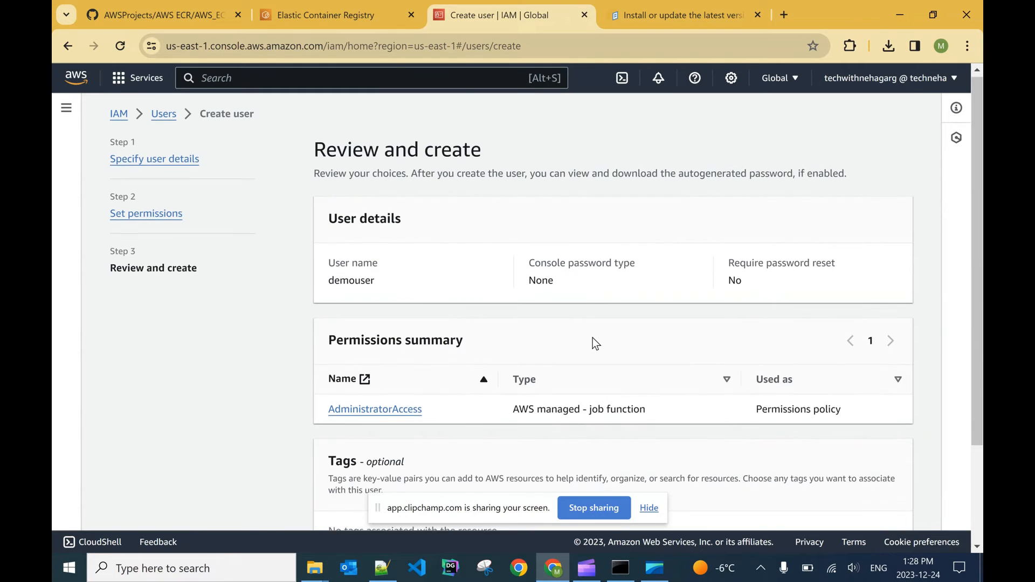
Step: Create the reviewed IAM user and open the details page of demouser
scroll(593, 338, "down", 3)
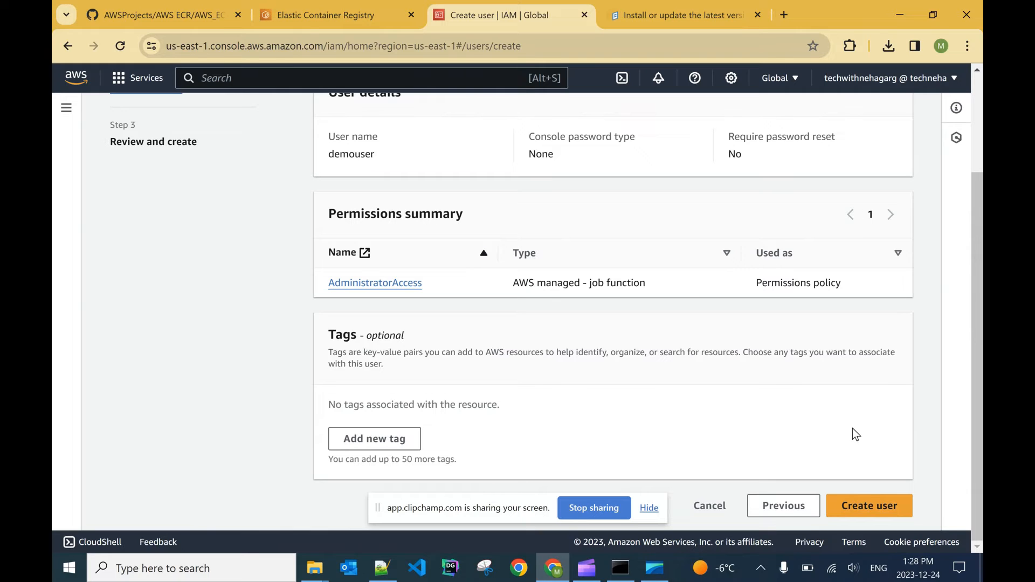
left_click(873, 507)
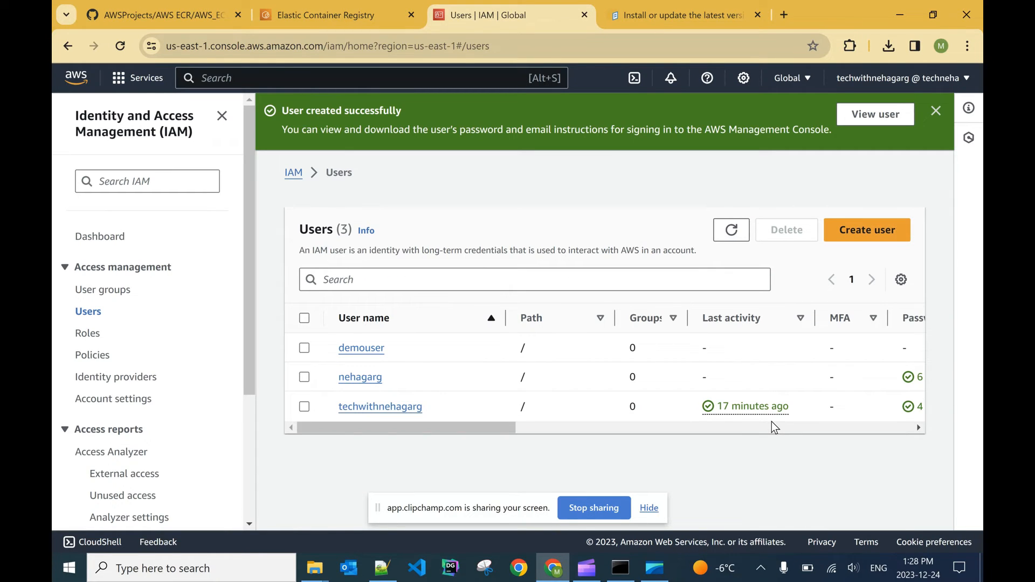
left_click(361, 350)
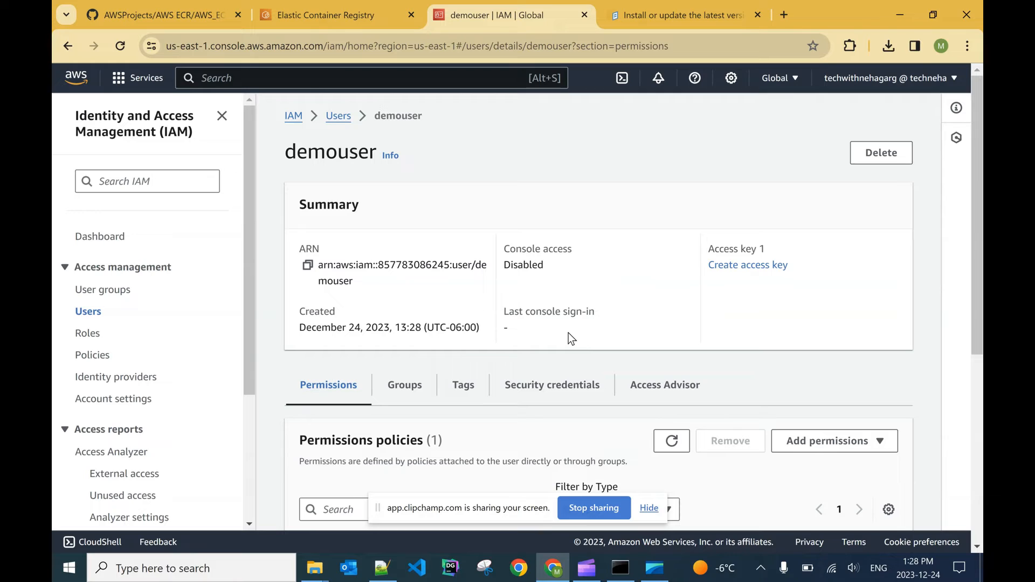
Step: Start creating an access key for demouser with the Command Line Interface (CLI) use case, acknowledge the recommendation and continue
left_click(712, 264)
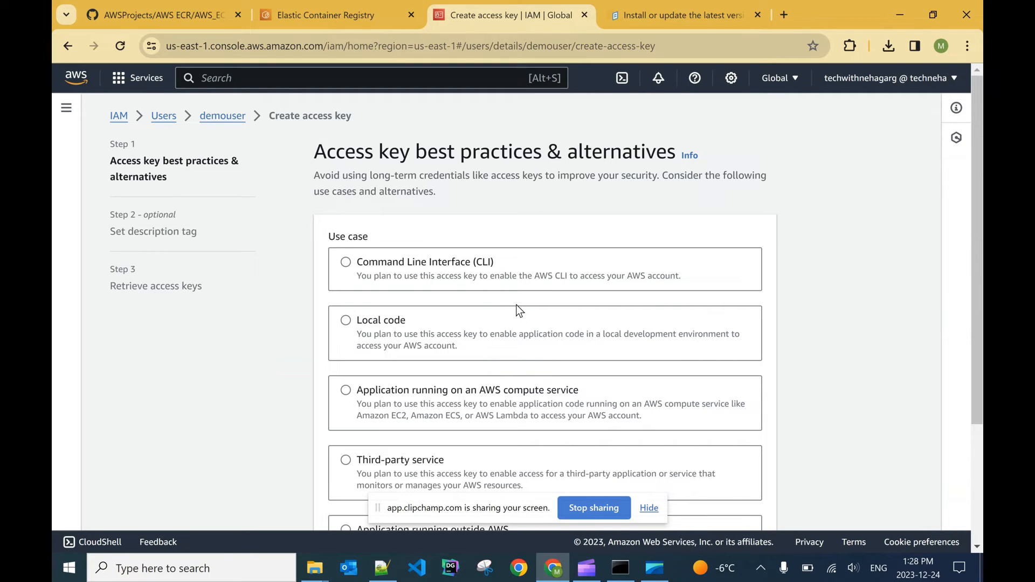
left_click(386, 279)
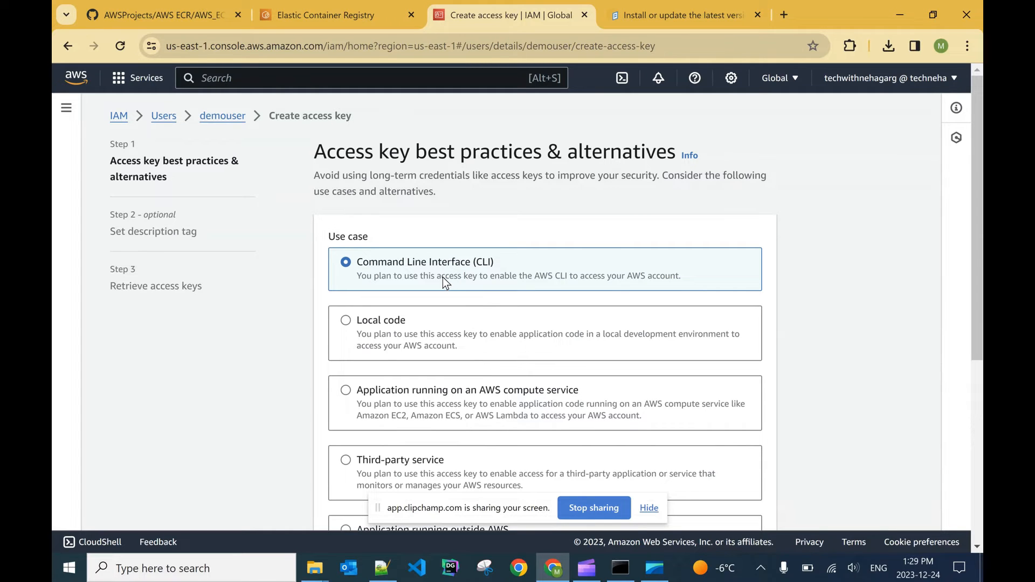
scroll(526, 240, "down", 5)
scroll(518, 309, "up", 5)
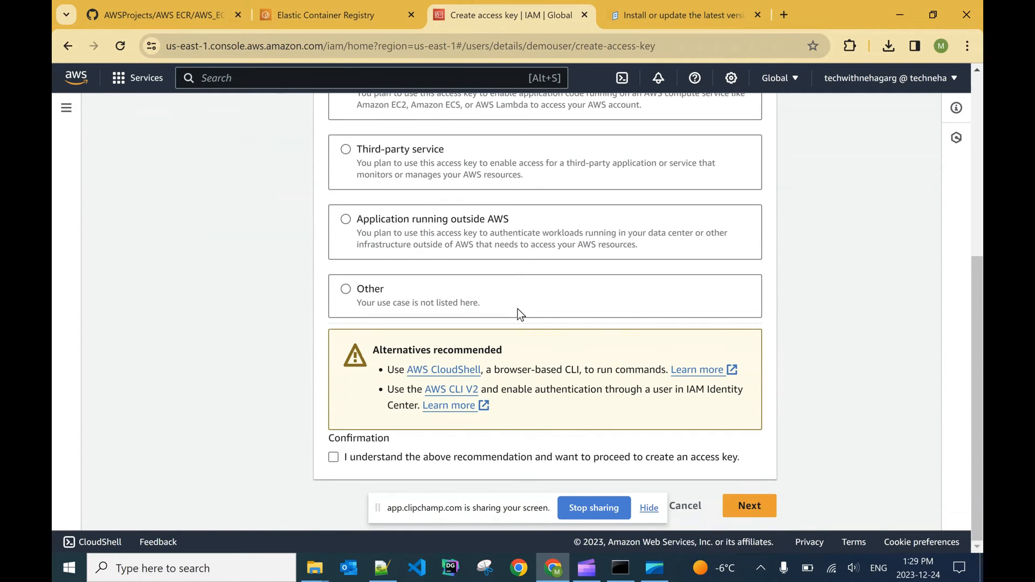
scroll(494, 301, "down", 5)
left_click(331, 459)
left_click(749, 509)
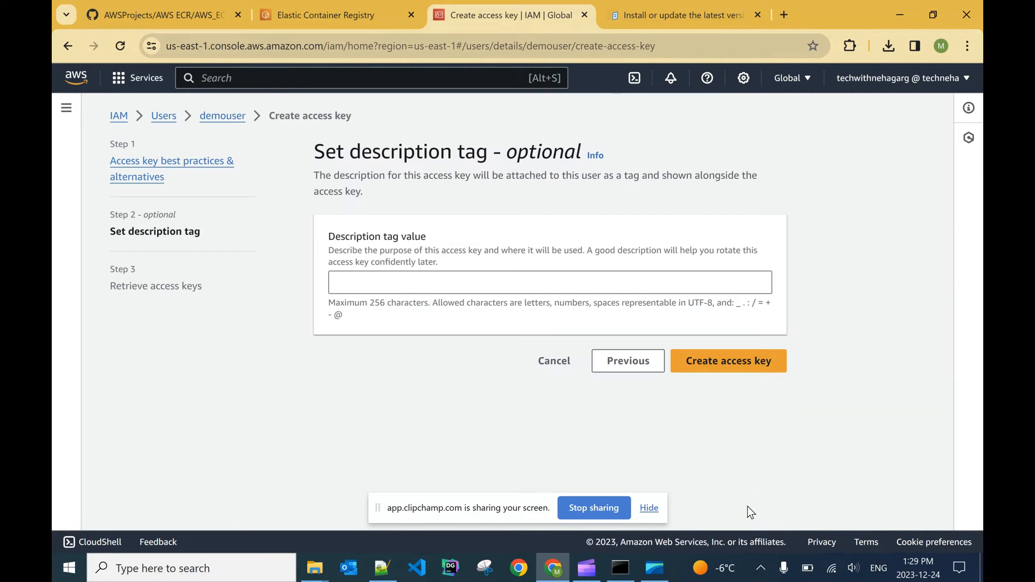
Step: Set the description tag value to demo and create the access key
left_click(650, 509)
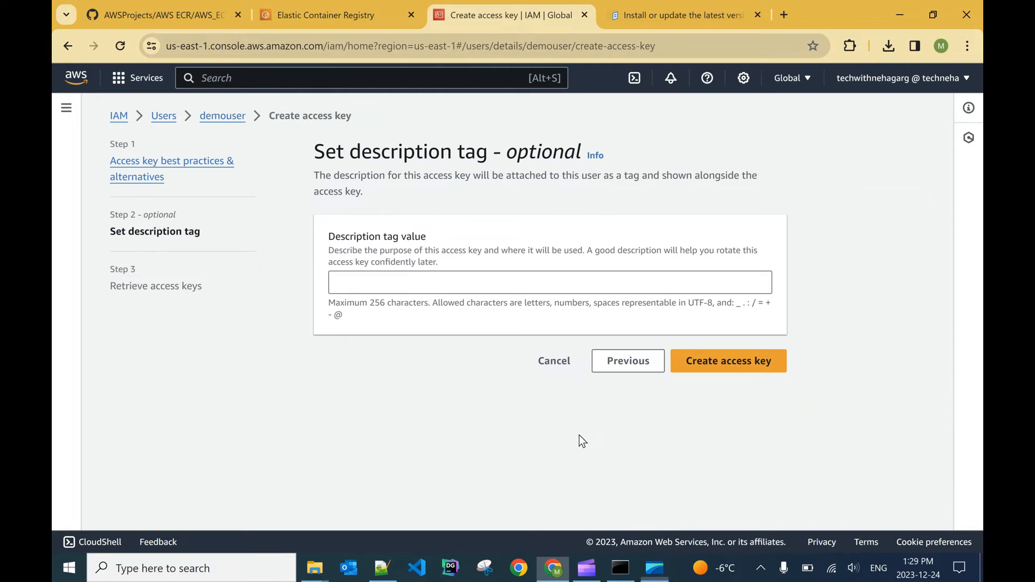
left_click(384, 282)
type("demo")
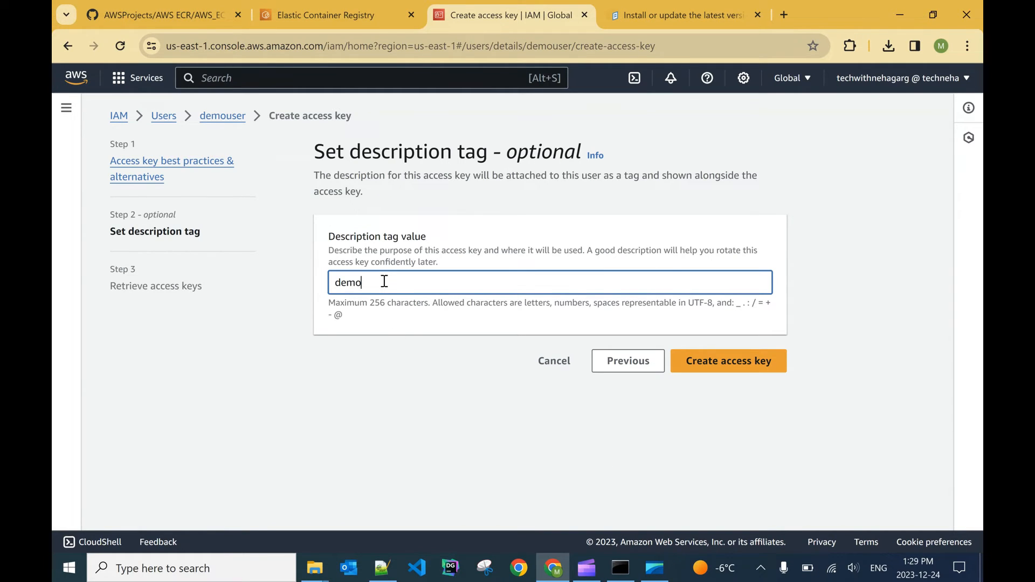
left_click(738, 367)
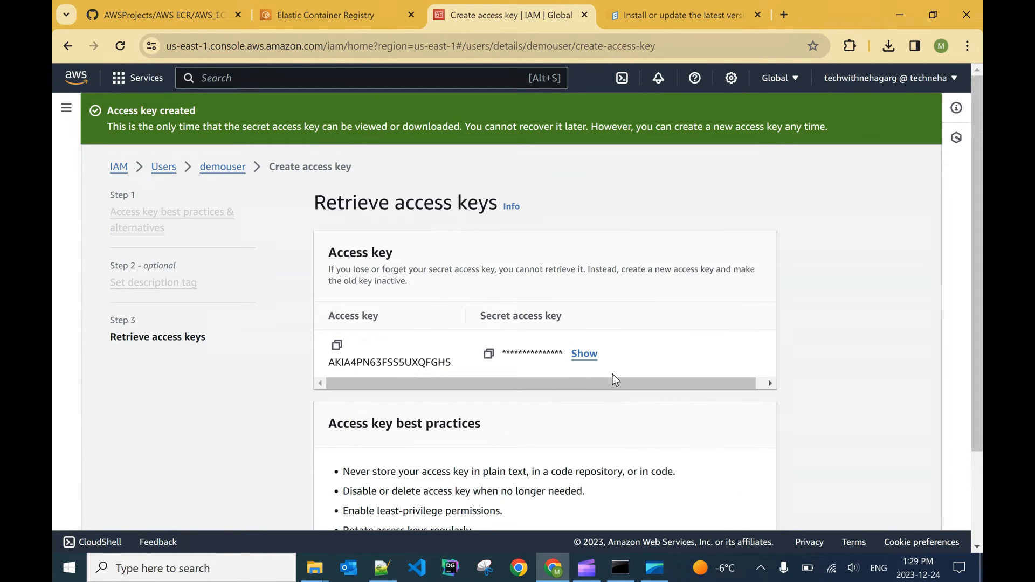
Step: Download the access key's .csv file and finish the access key creation
scroll(612, 374, "down", 3)
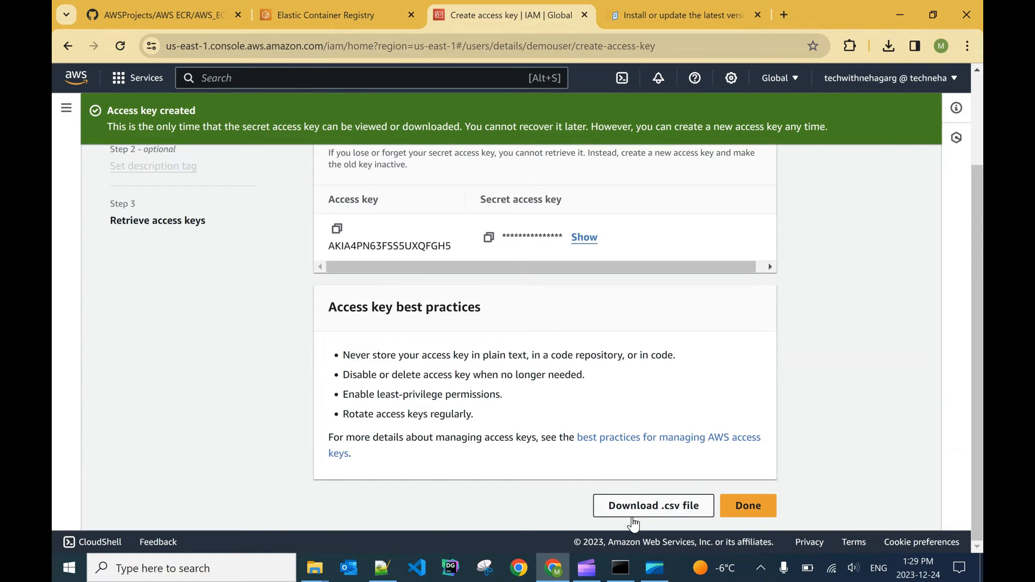
left_click(650, 512)
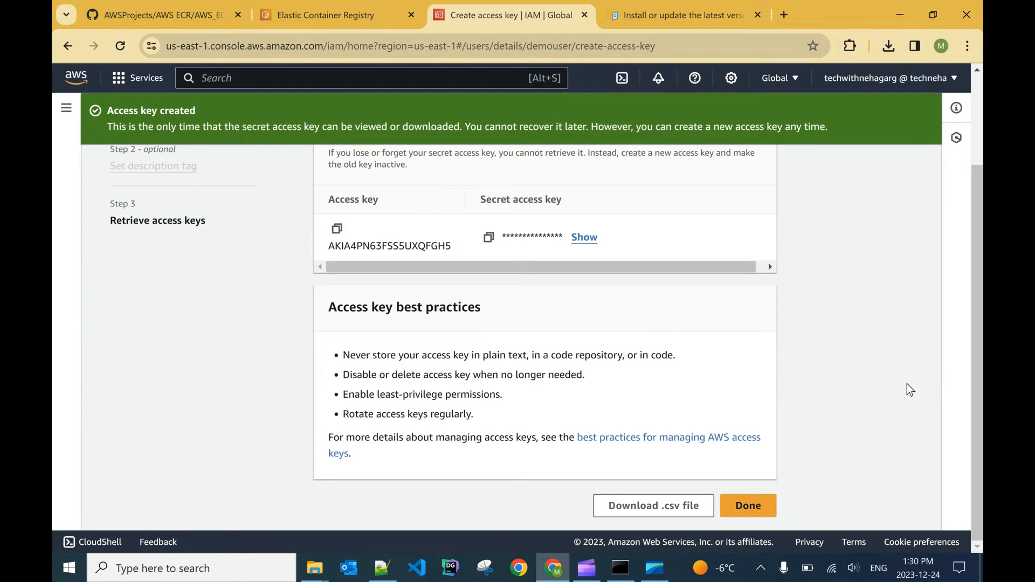
left_click(755, 507)
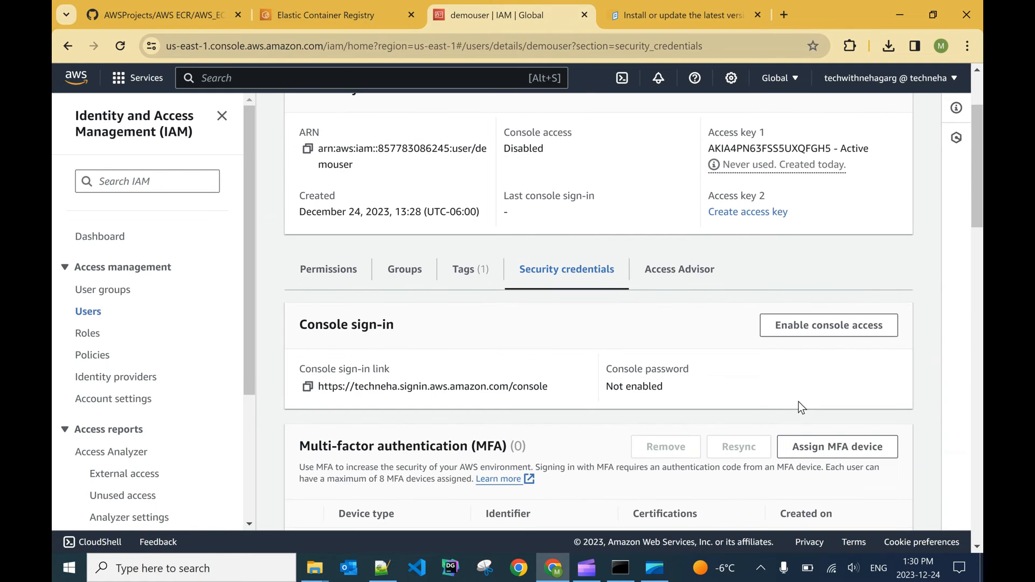
Step: Examine demouser's security credentials, including the new access key's details and the actions available for it
scroll(797, 400, "down", 4)
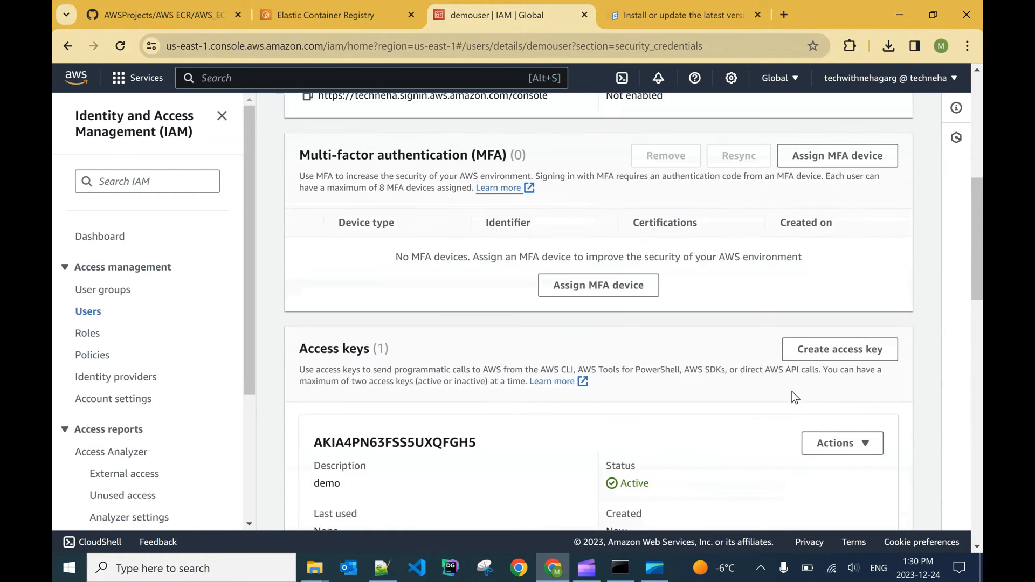
scroll(793, 393, "down", 3)
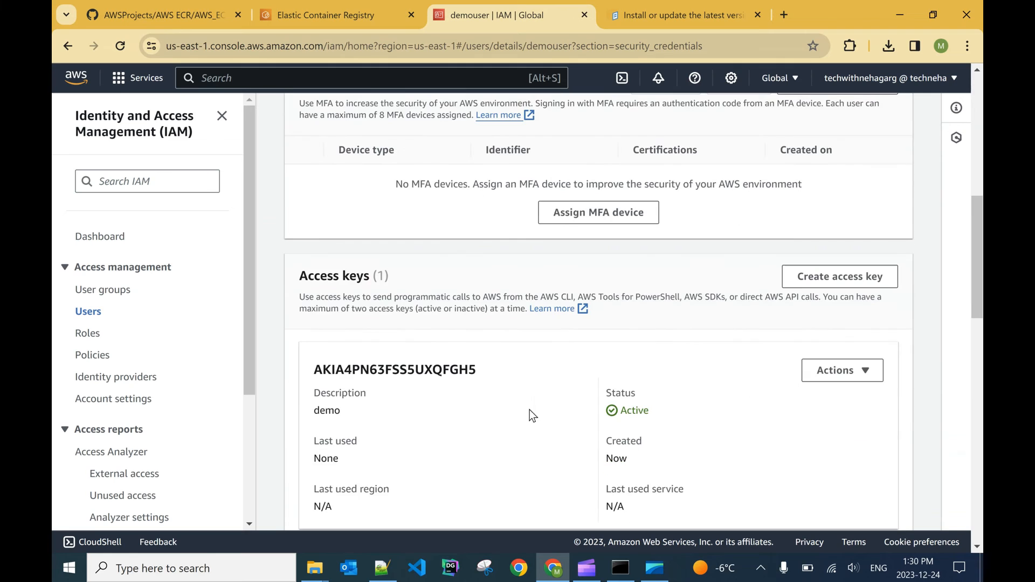
scroll(480, 418, "down", 3)
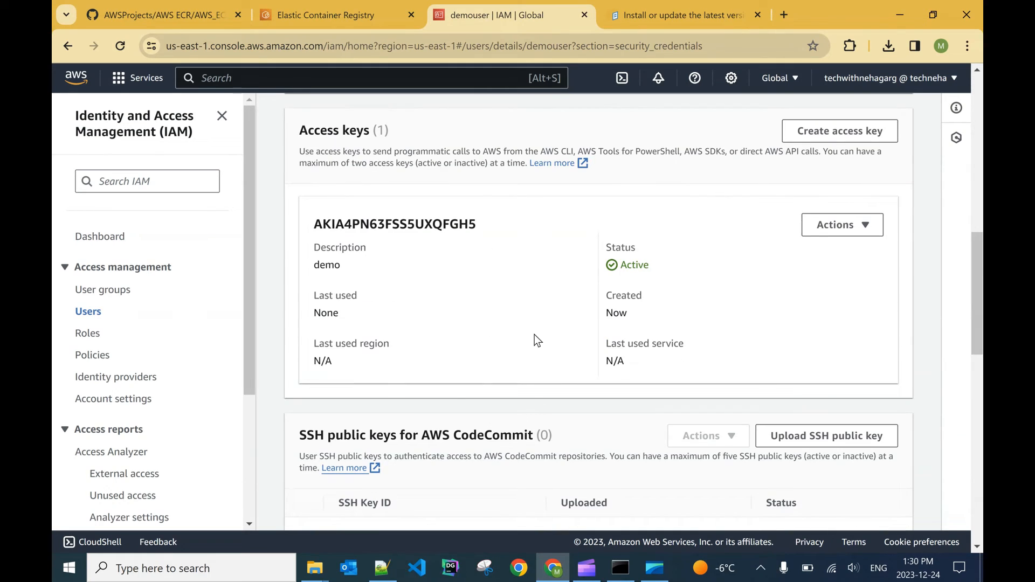
scroll(574, 301, "up", 10)
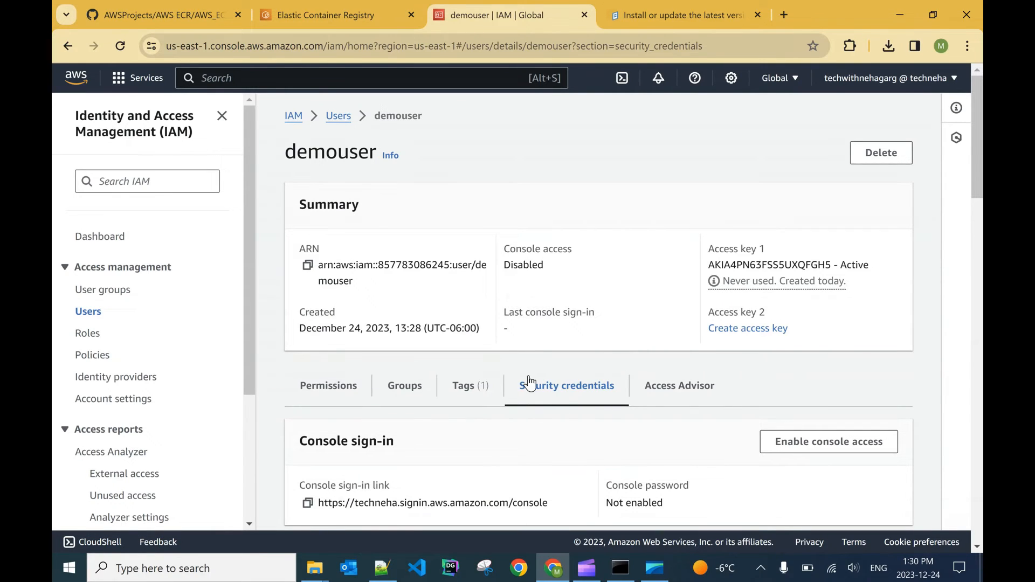
scroll(577, 413, "down", 10)
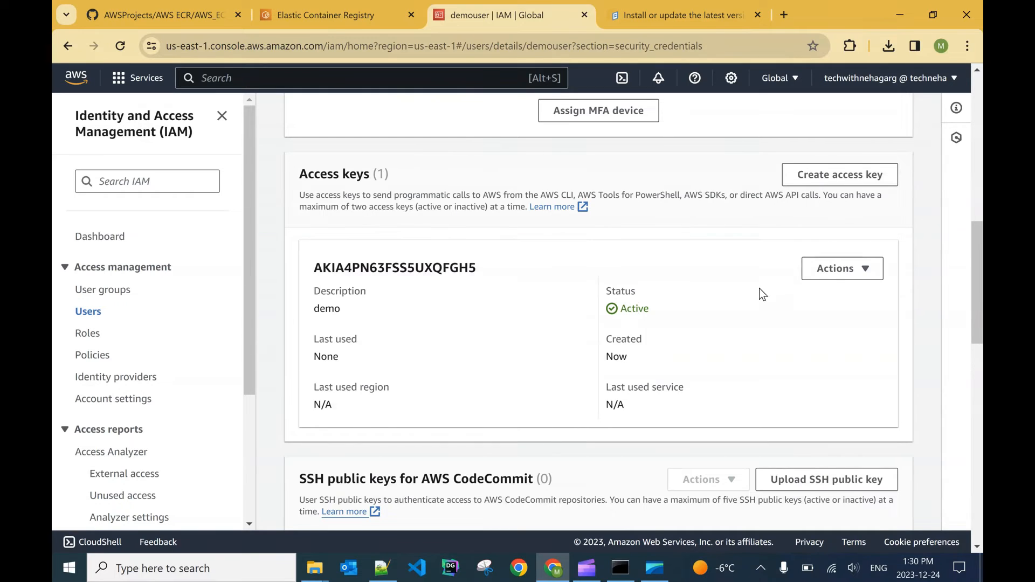
left_click(845, 274)
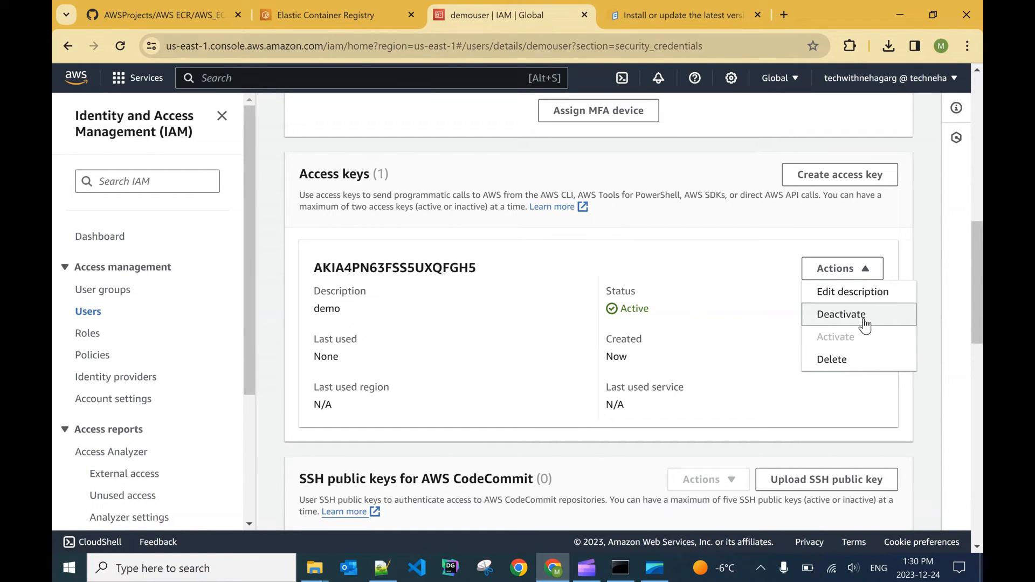
left_click(723, 326)
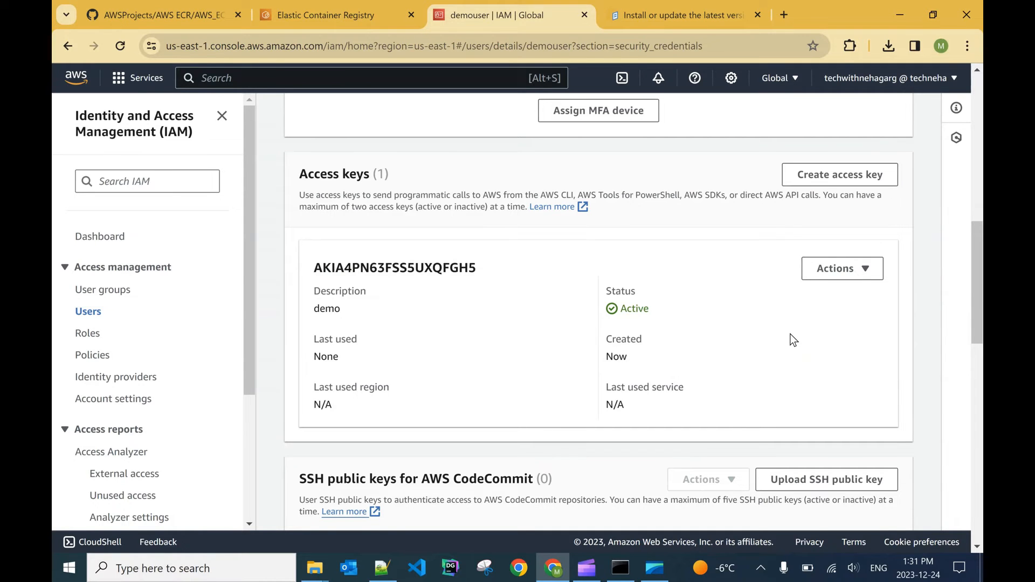
scroll(793, 340, "up", 10)
scroll(793, 340, "down", 10)
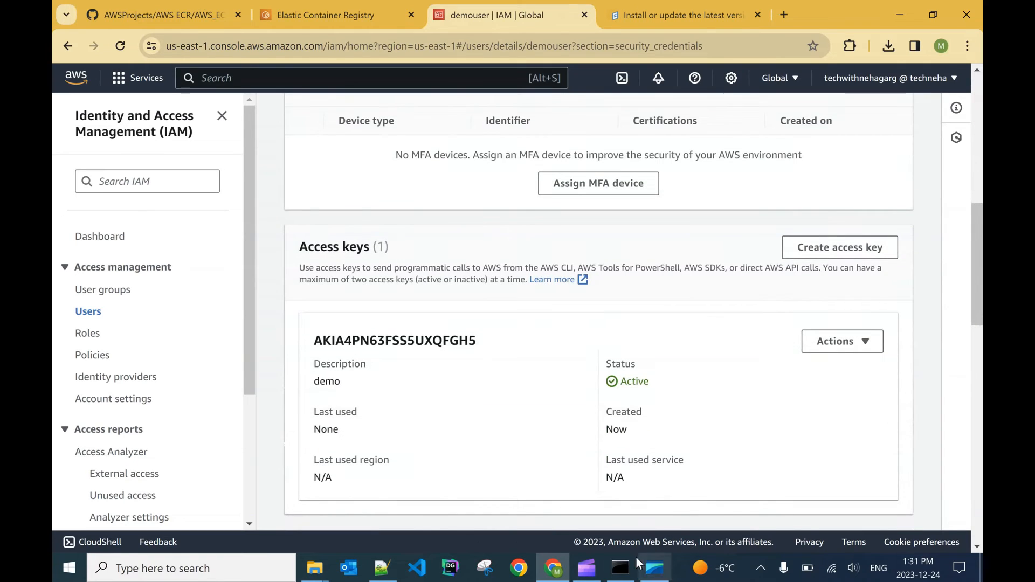
Step: Switch to the Command Prompt and check the installed AWS CLI version with aws --version
left_click(622, 566)
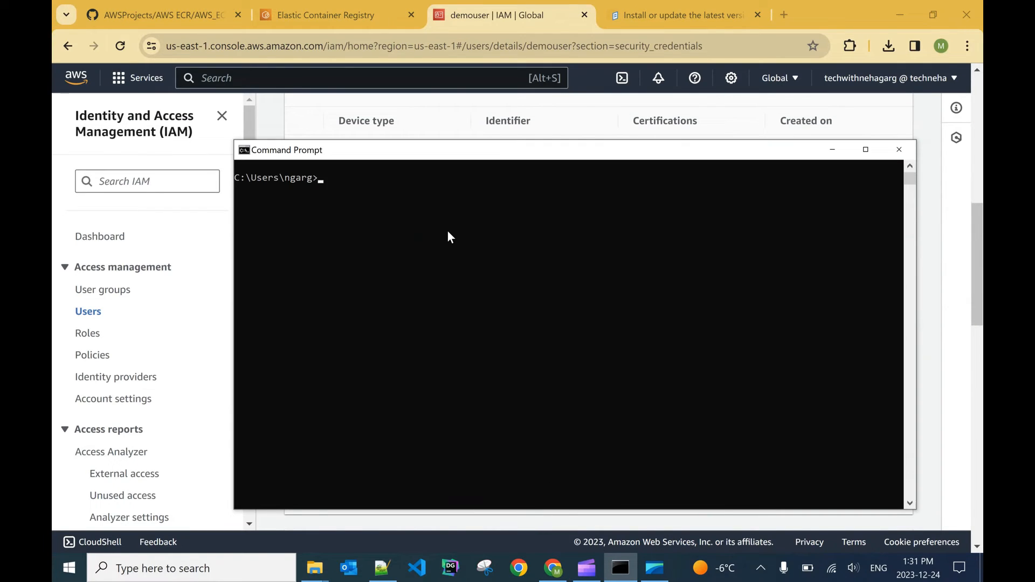
type("aws --version")
key("Return")
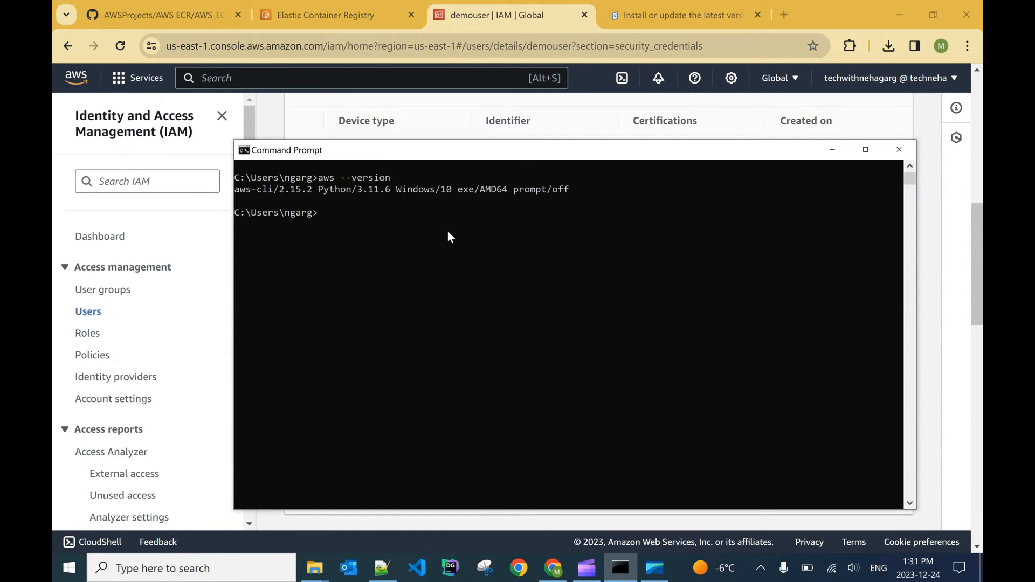
Step: Start configuring the AWS CLI credentials by running aws configure
type("aws configure")
key("Return")
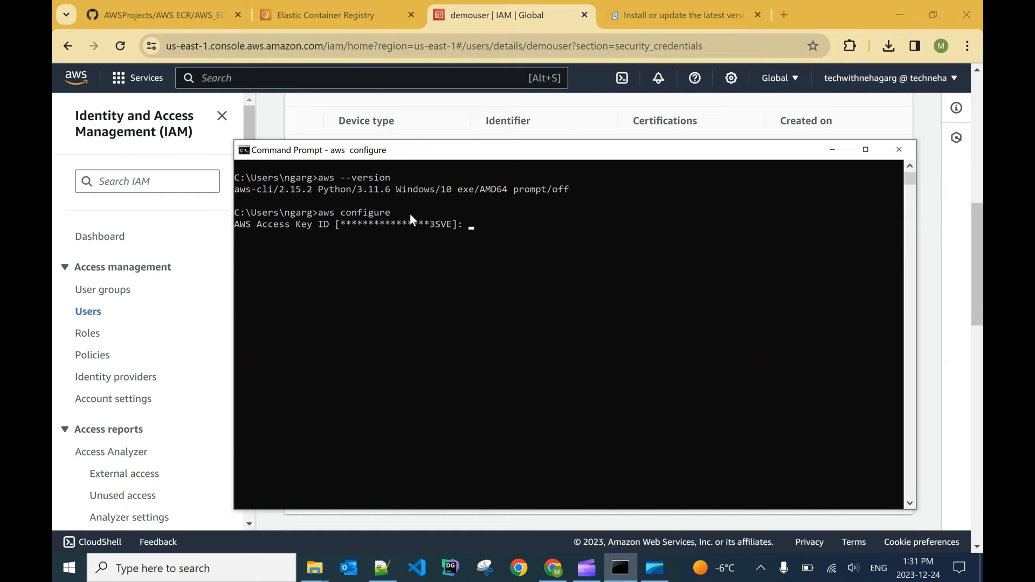
Step: Copy demouser's access key ID from the IAM console and enter it at the AWS Access Key ID prompt
left_click(299, 118)
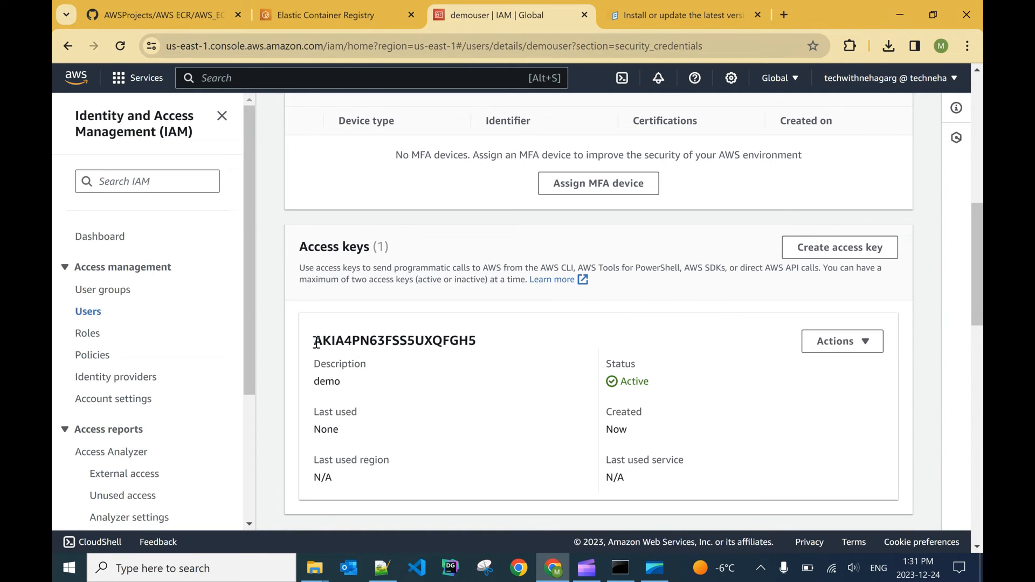
left_click_drag(315, 341, 475, 340)
key("ctrl+c")
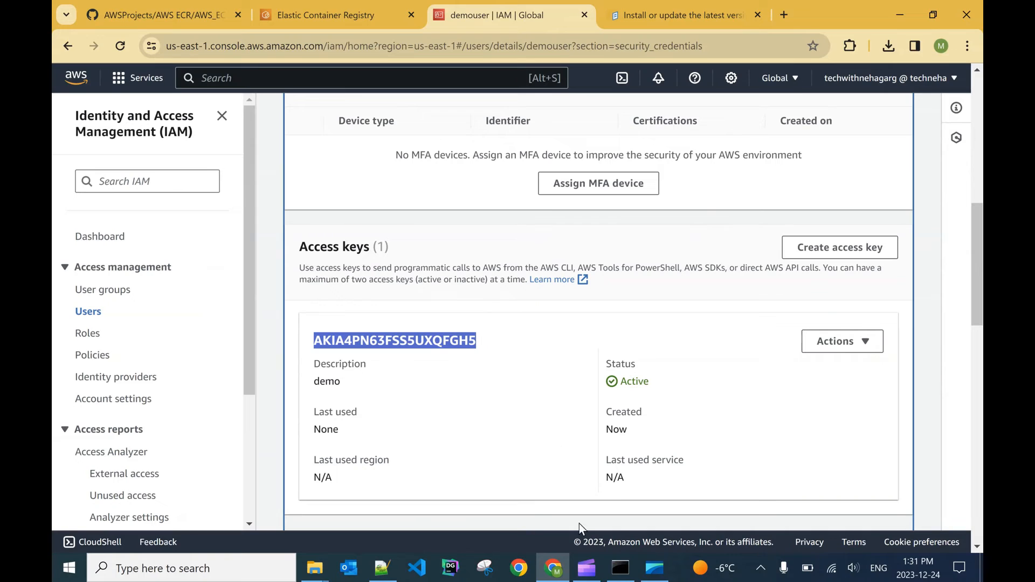
left_click(620, 572)
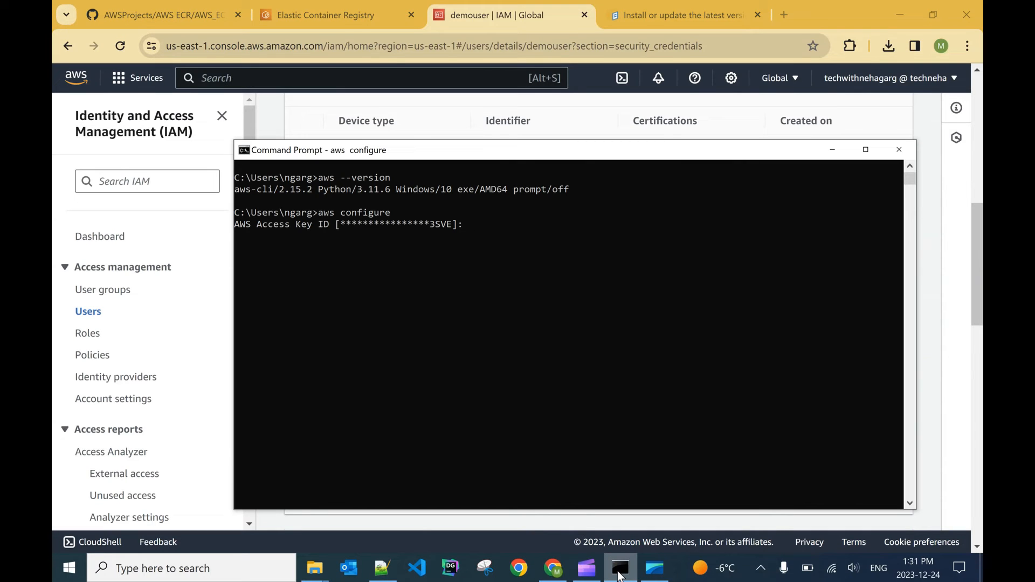
right_click(551, 238)
key("Return")
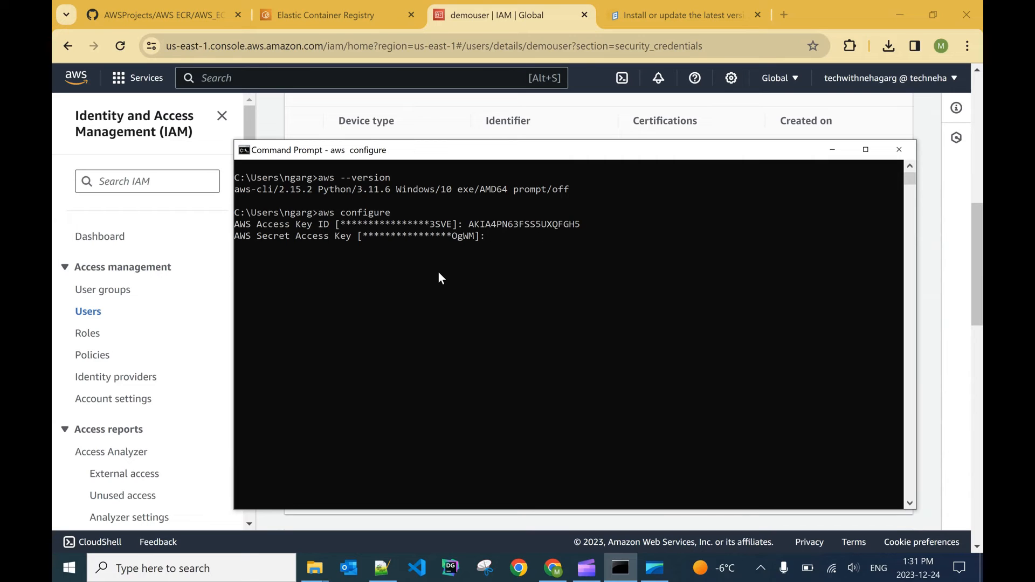
Step: Finish aws configure by keeping the stored secret access key, default region us-east-1 and output format json
left_click(212, 286)
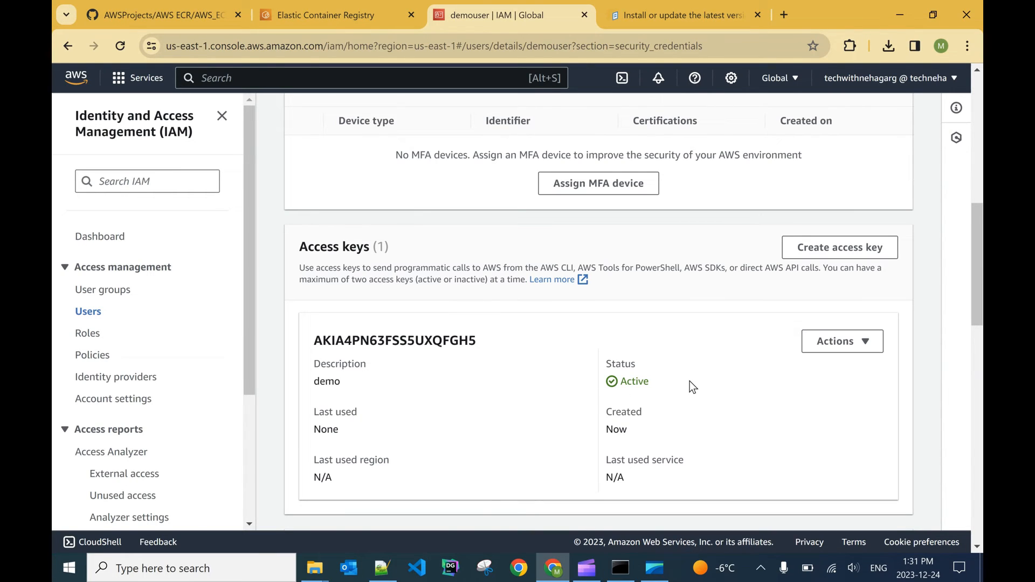
scroll(778, 302, "down", 1)
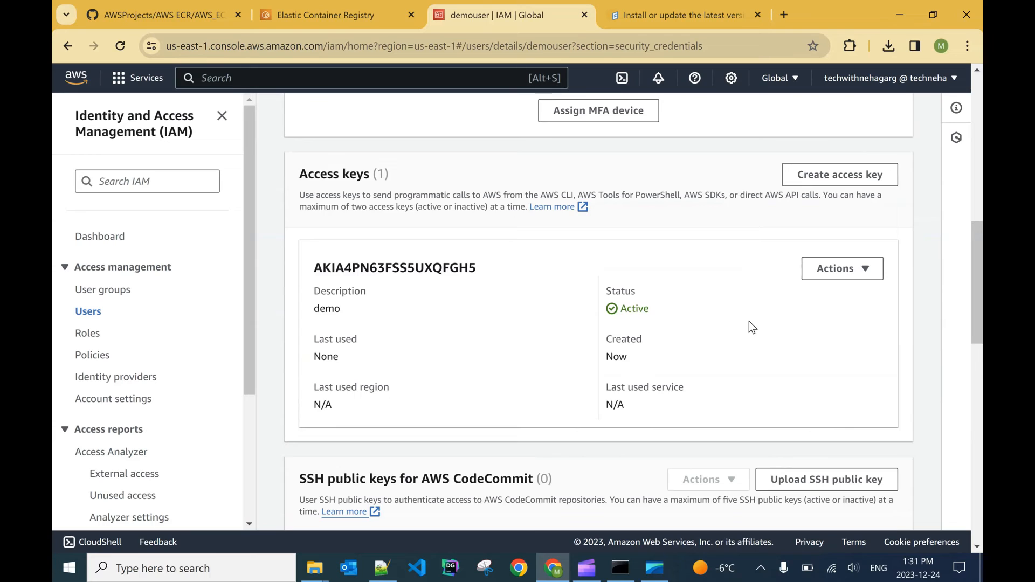
key("alt+Tab")
left_click(480, 261)
key("Return")
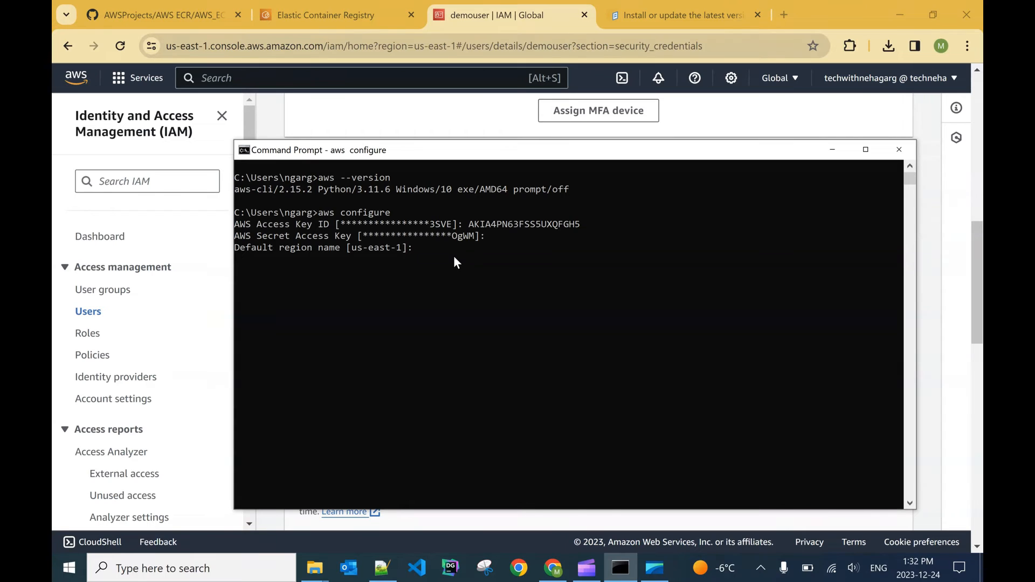
key("Return")
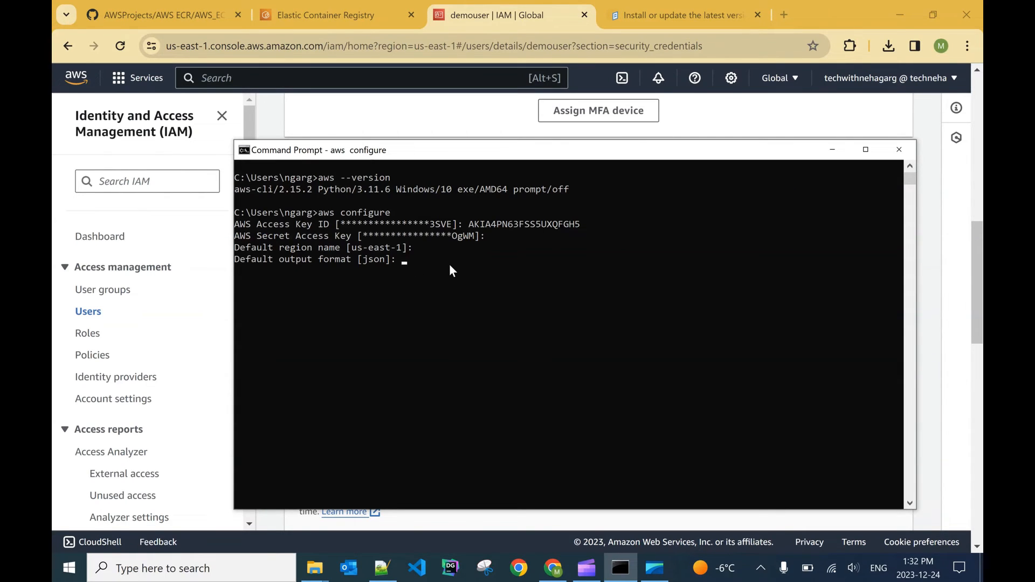
key("Return")
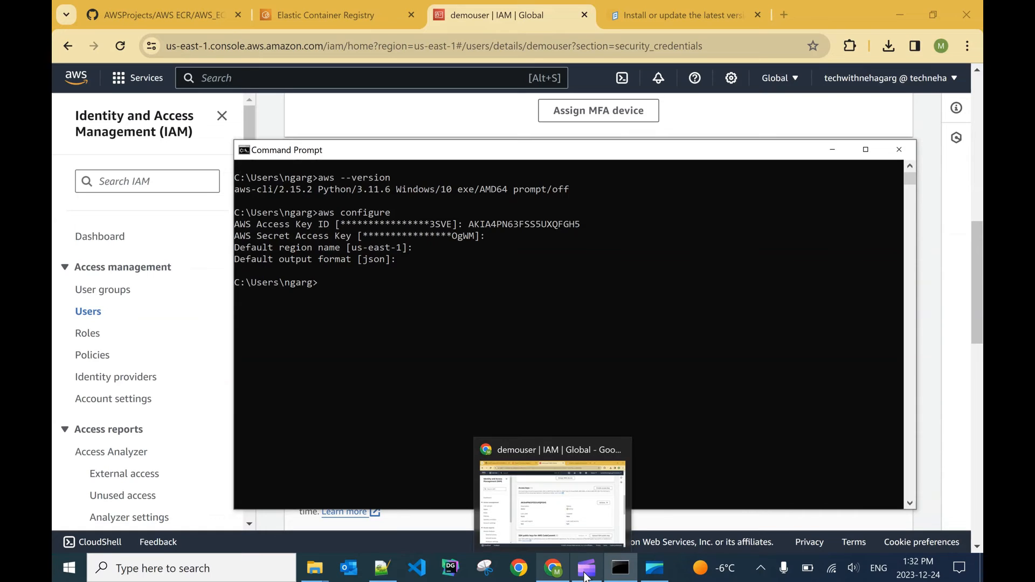
Step: Switch to GitHub in the browser and open the SpringBootH2Project repository from the account's repository list
mouse_move(586, 576)
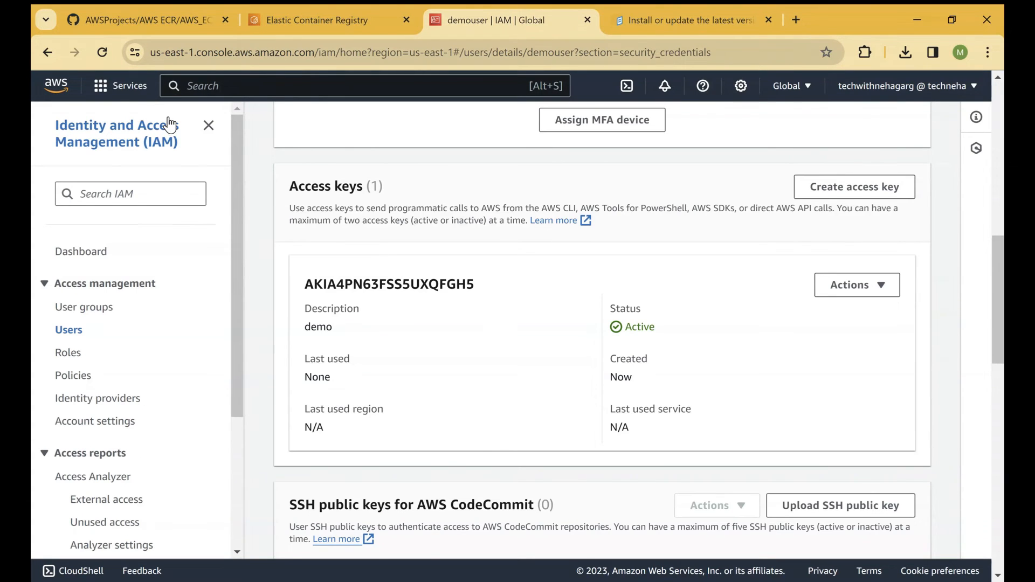
left_click(127, 93)
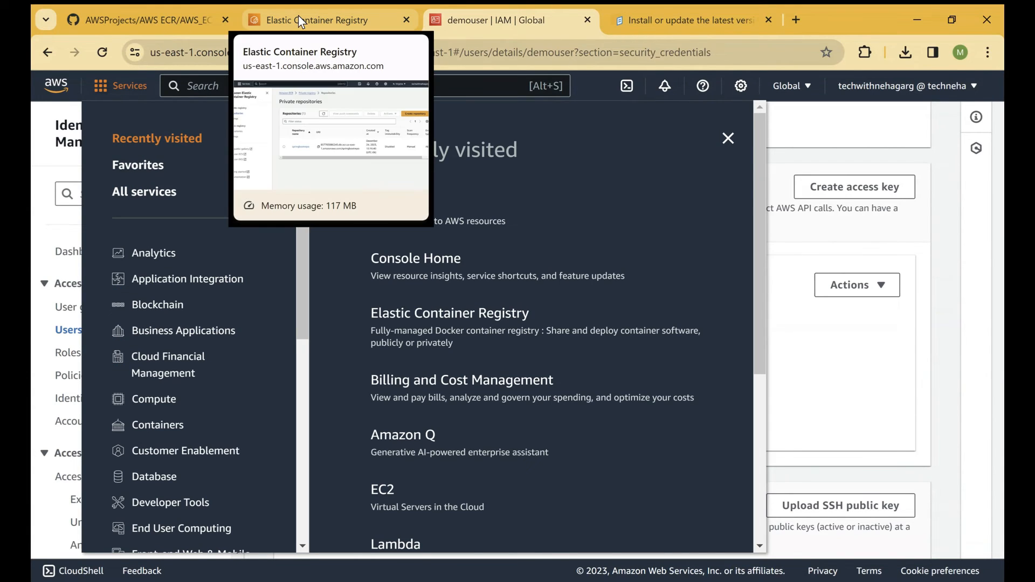
left_click(117, 18)
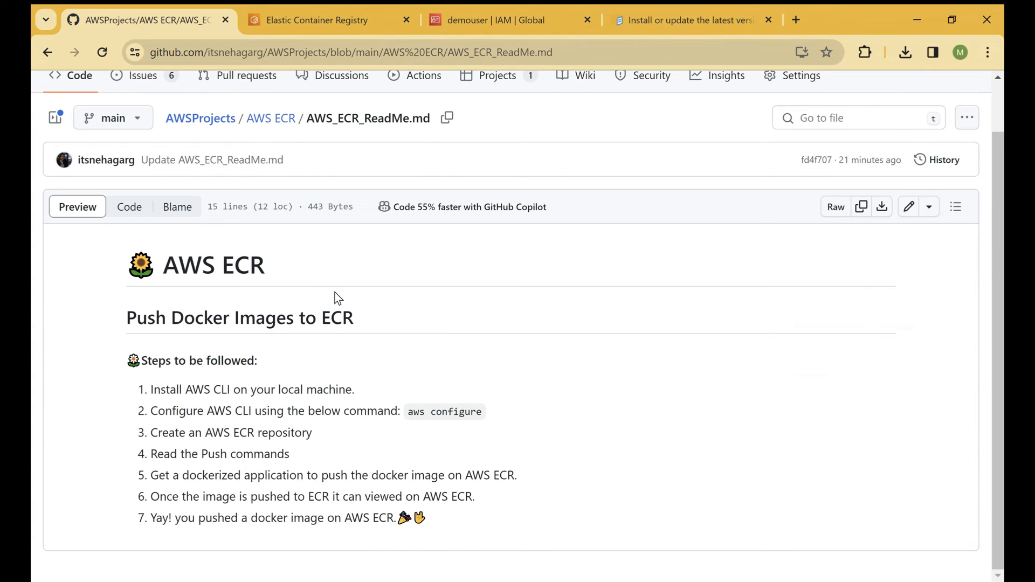
scroll(337, 292, "up", 1)
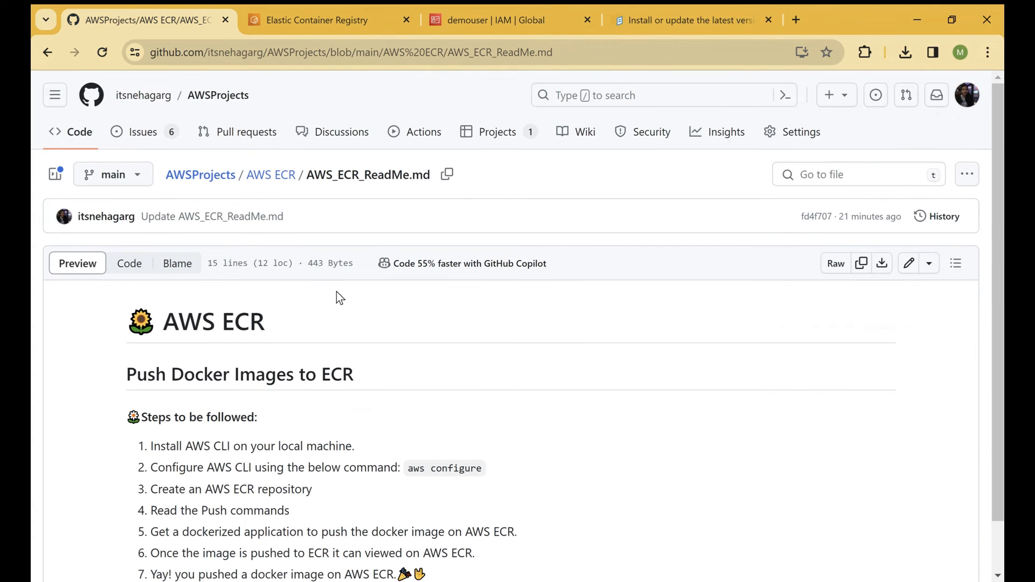
left_click(143, 95)
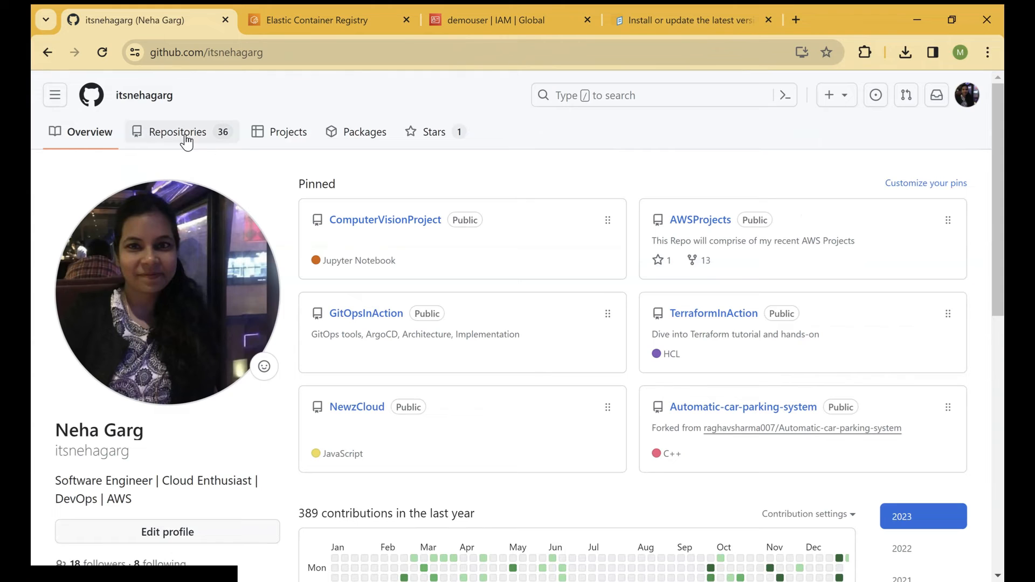
left_click(186, 142)
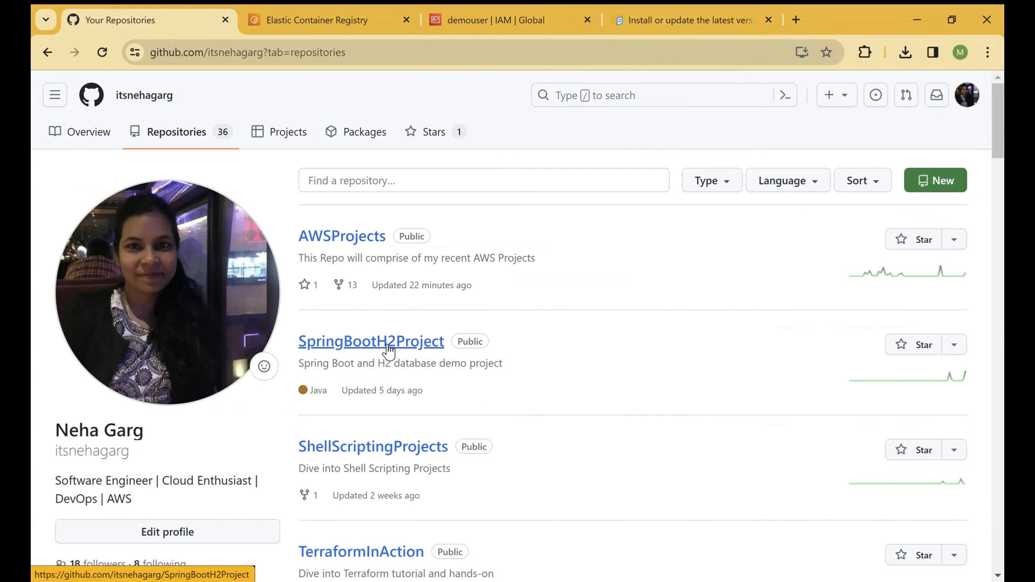
left_click(387, 347)
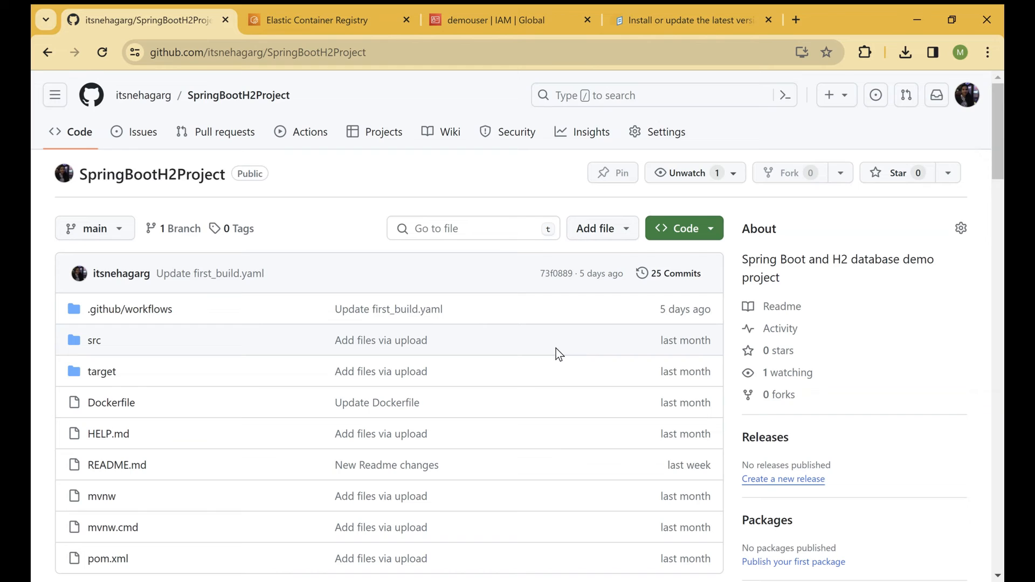
Step: Return to the Elastic Container Registry console and display the push commands for springbootrepo
left_click(328, 21)
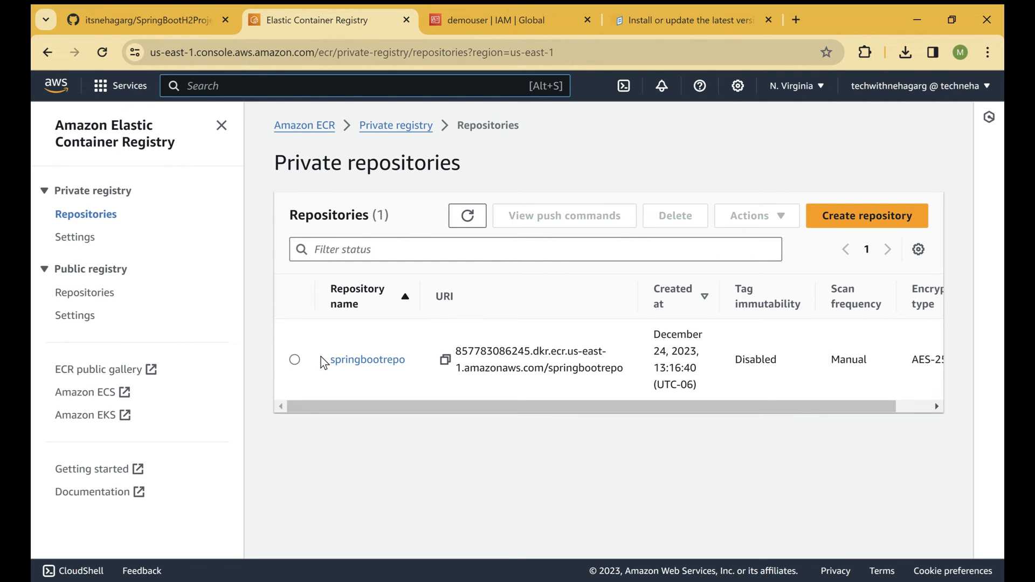
left_click(294, 360)
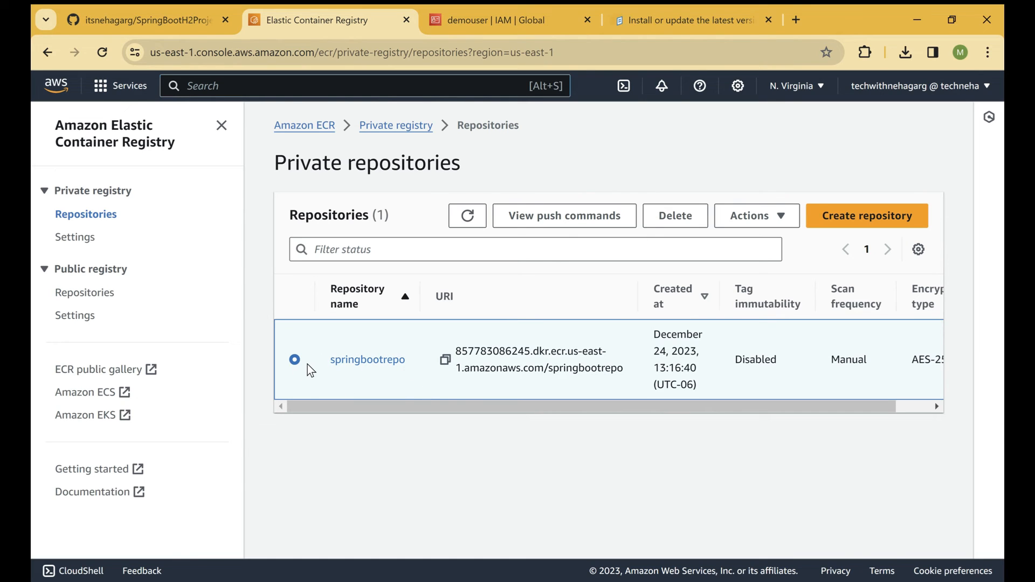
left_click(582, 221)
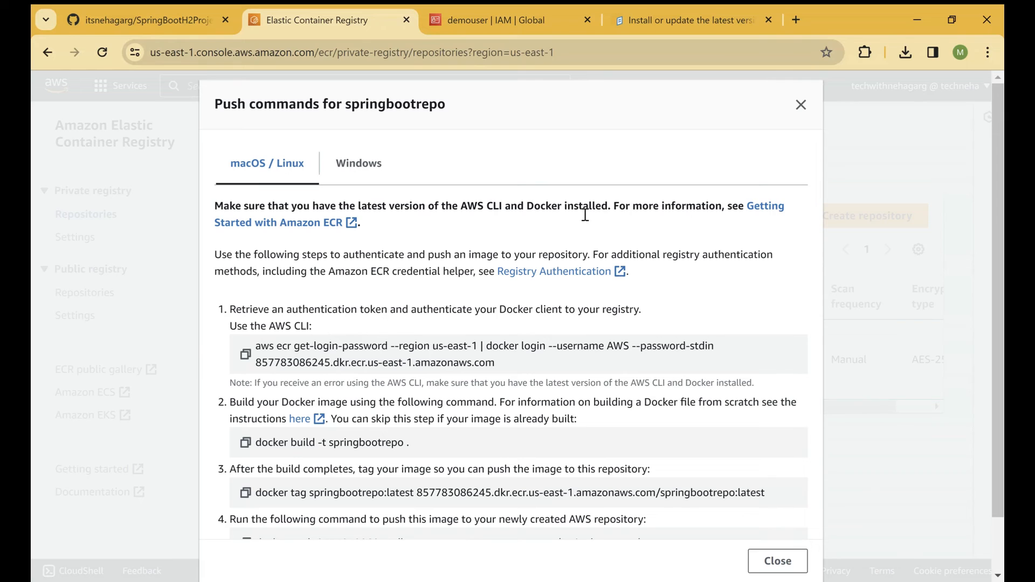
Step: Examine the macOS / Linux push commands for authenticating Docker and building, tagging and pushing the springbootrepo image
scroll(297, 306, "down", 2)
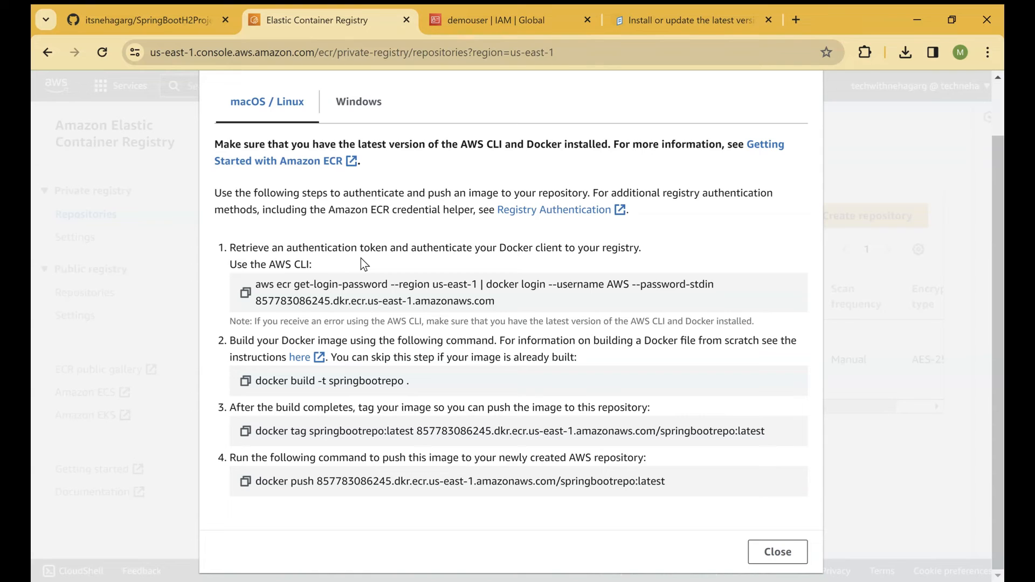
left_click_drag(500, 305, 277, 284)
left_click_drag(258, 341, 364, 341)
left_click_drag(268, 380, 419, 403)
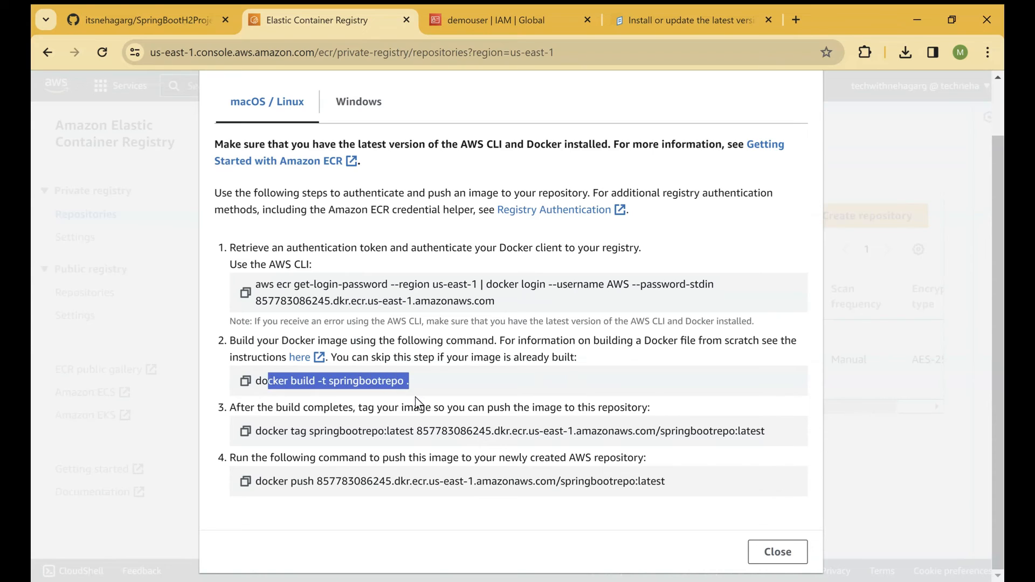
left_click_drag(263, 431, 320, 431)
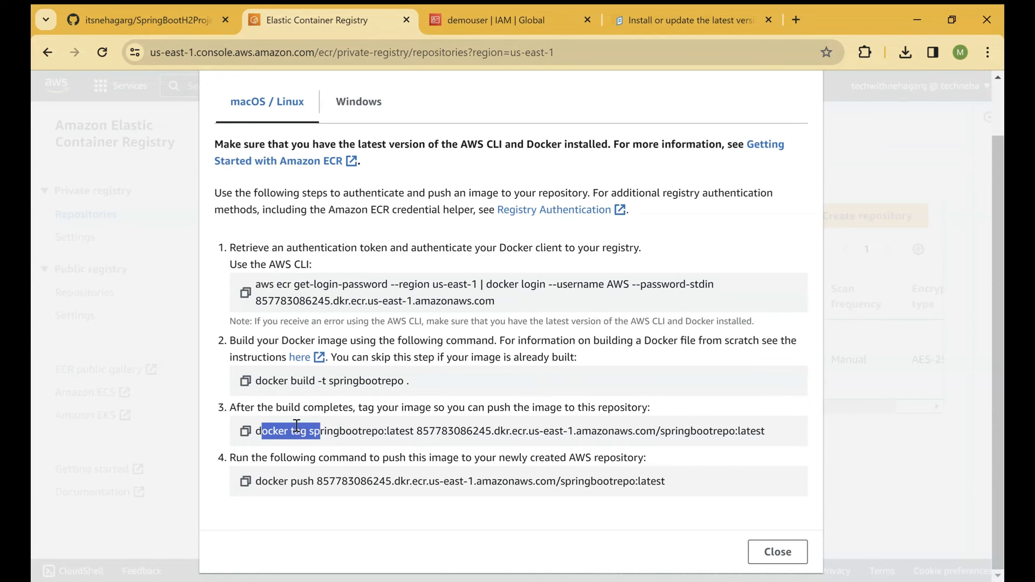
left_click_drag(259, 409, 426, 408)
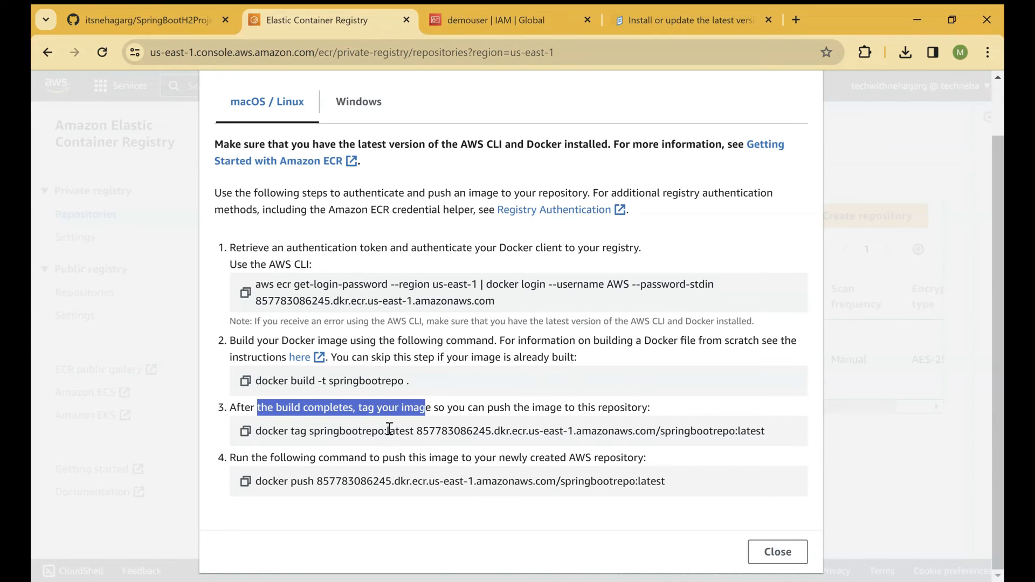
left_click_drag(377, 431, 522, 432)
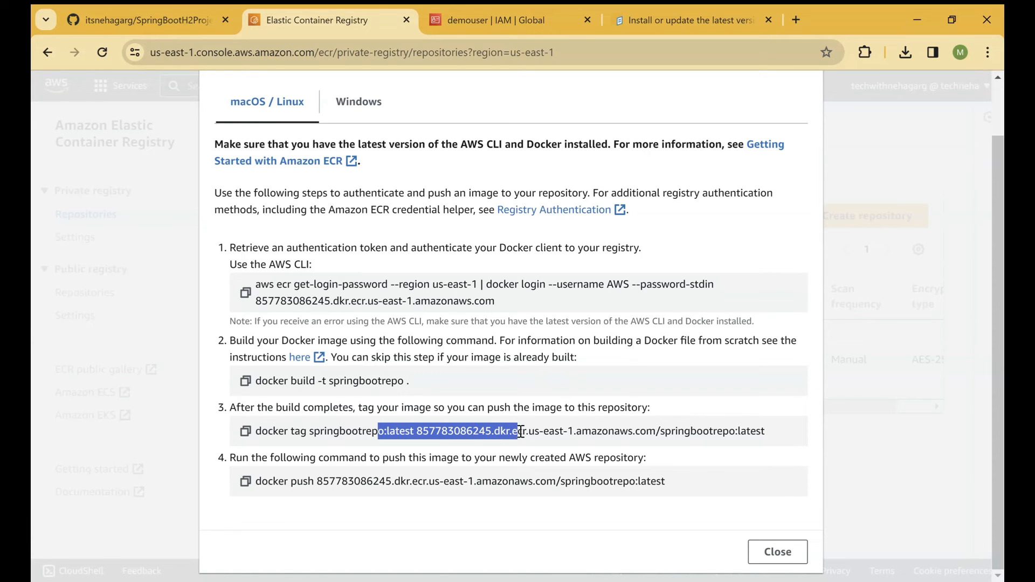
left_click_drag(280, 459, 644, 458)
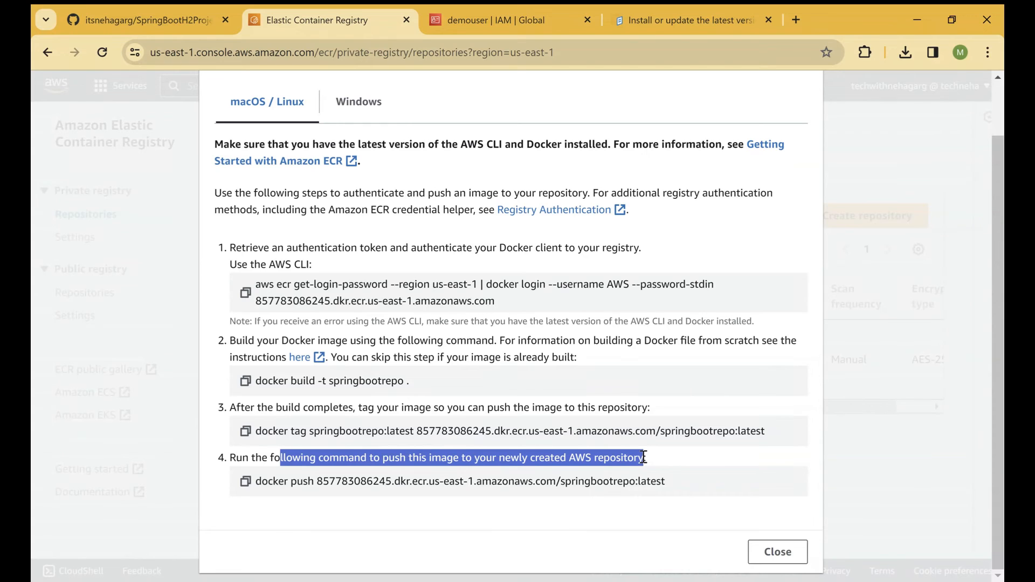
Step: Switch to the SpringBootH2Demo project folder in File Explorer and open a Command Prompt there with cmd
key("alt+Tab")
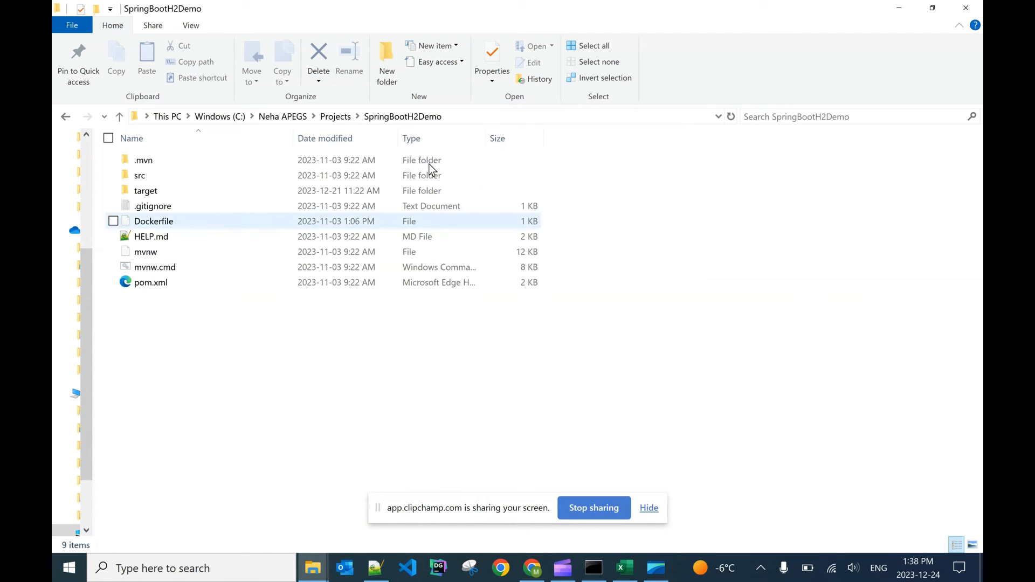
left_click(457, 111)
key("Home")
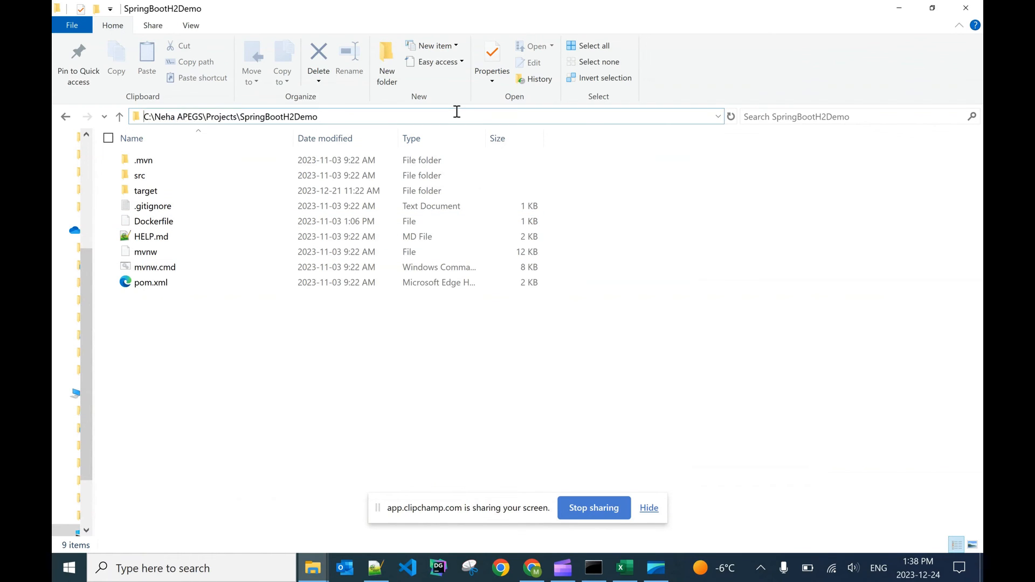
type("cmd")
key("Return")
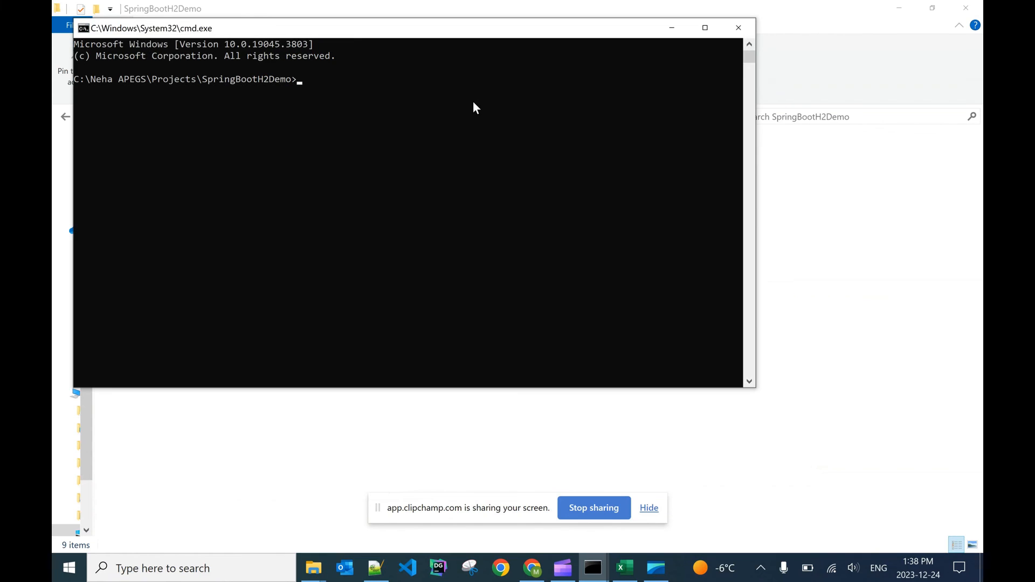
Step: Try to authenticate Docker to the ECR registry by copying the aws ecr get-login-password command for us-east-1 and running it in the project's Command Prompt
left_click(532, 568)
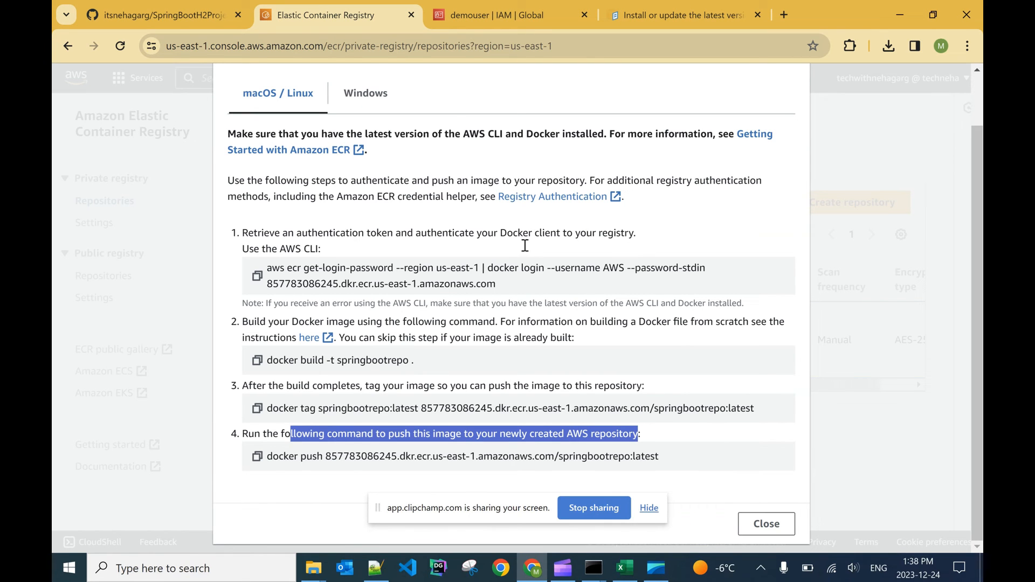
left_click(257, 276)
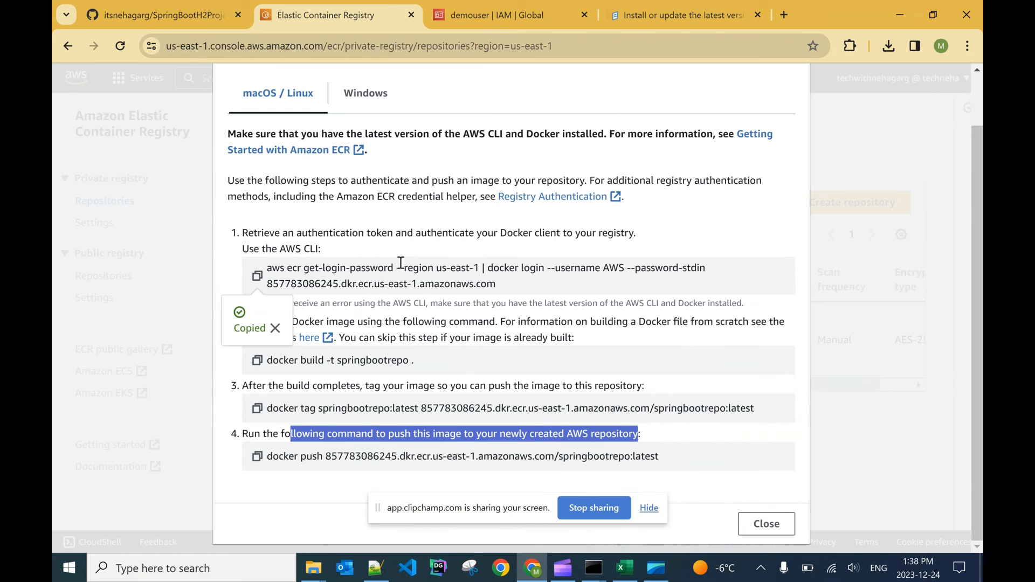
key("alt+Tab")
key("ctrl+v")
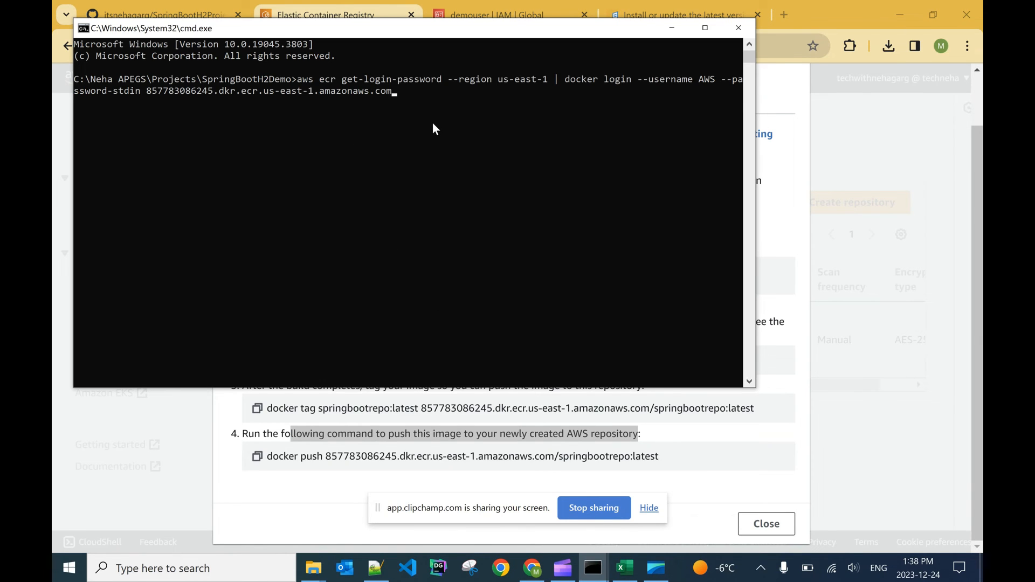
key("Return")
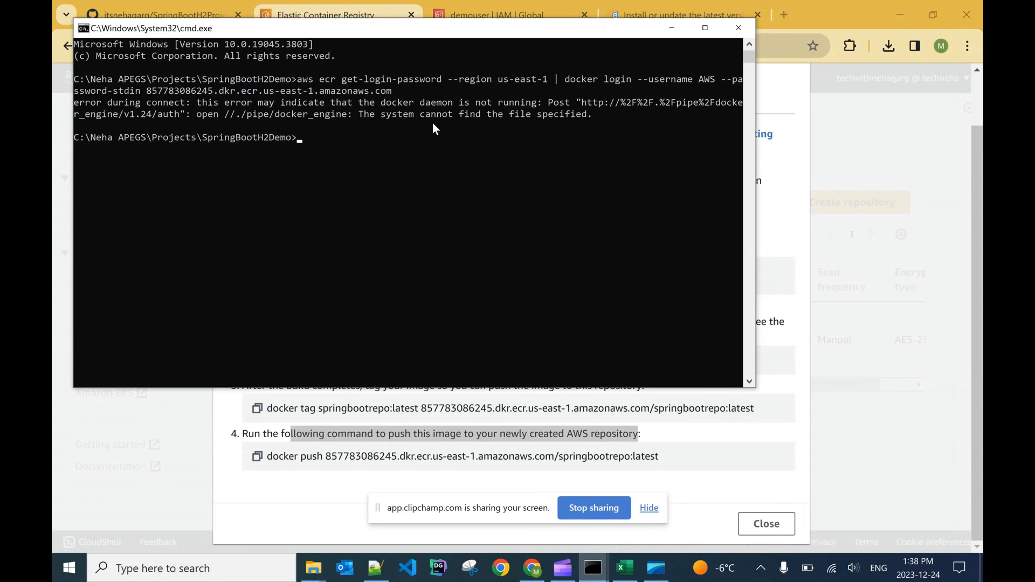
Step: Search Windows for docker and launch Docker Desktop
left_click(60, 574)
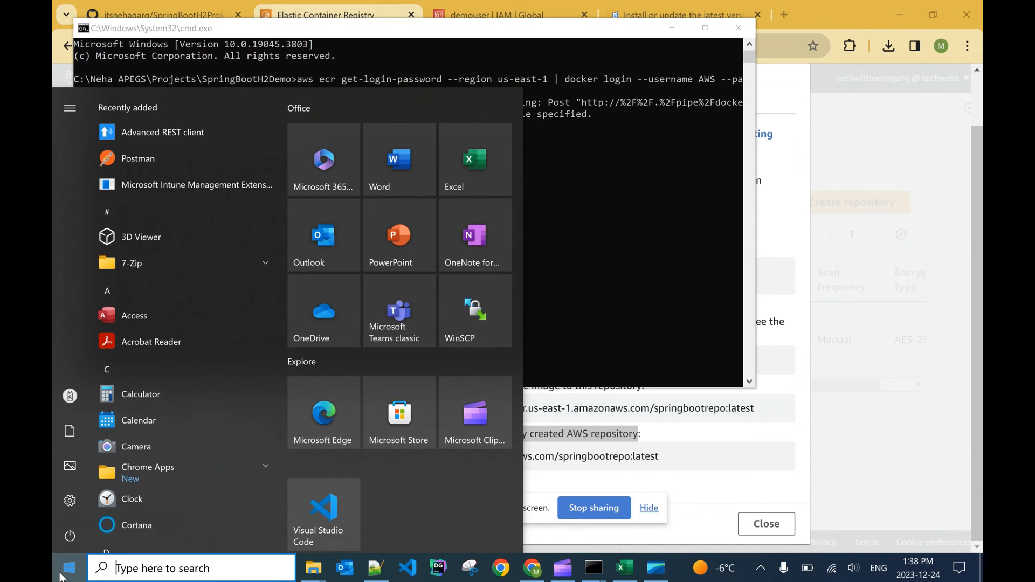
type("docker")
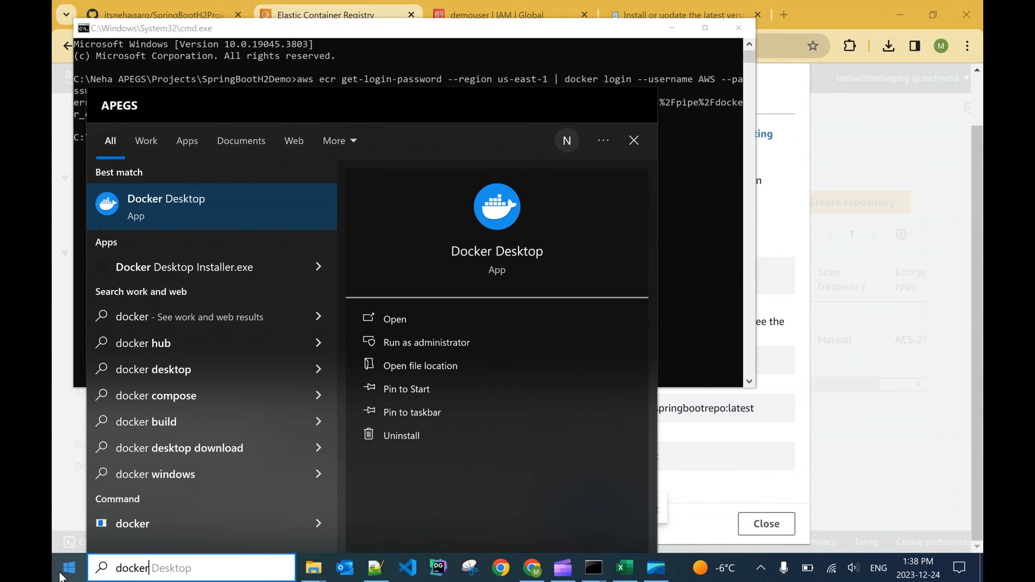
key("Return")
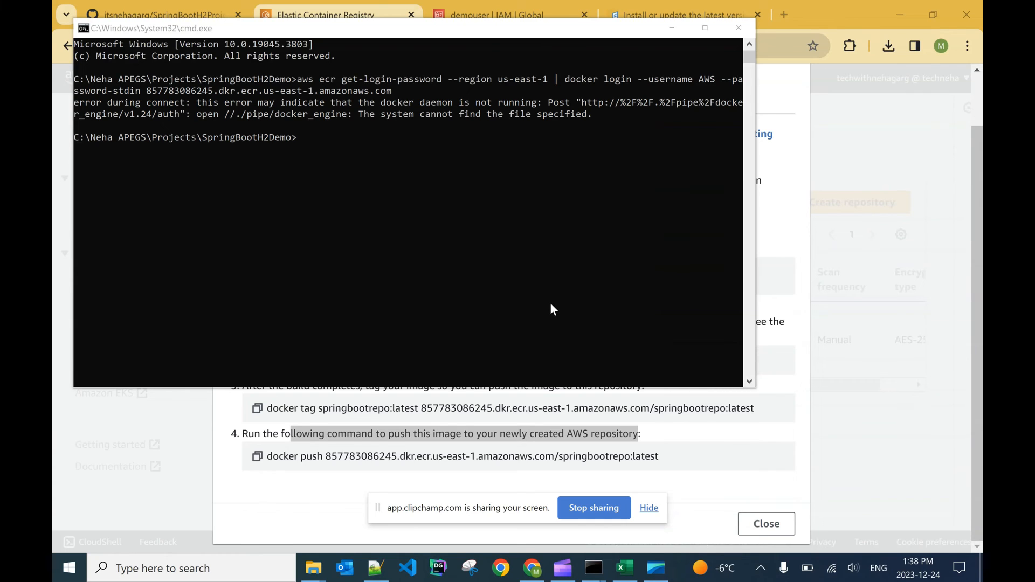
Step: Rerun the aws ecr get-login-password and docker login command for us-east-1 in the project's Command Prompt and check Docker Desktop
left_click(761, 572)
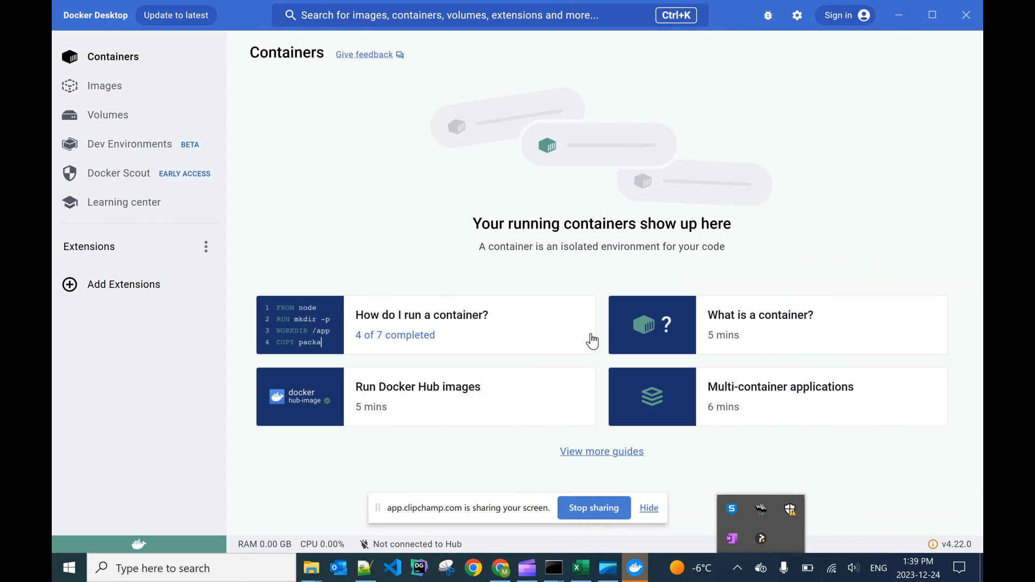
left_click(899, 15)
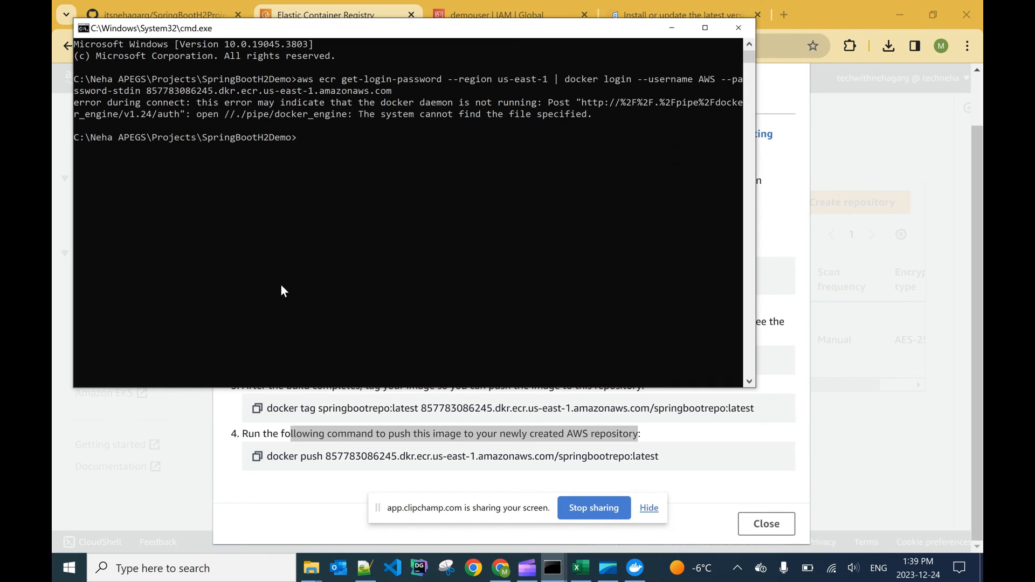
left_click(344, 151)
key("Up")
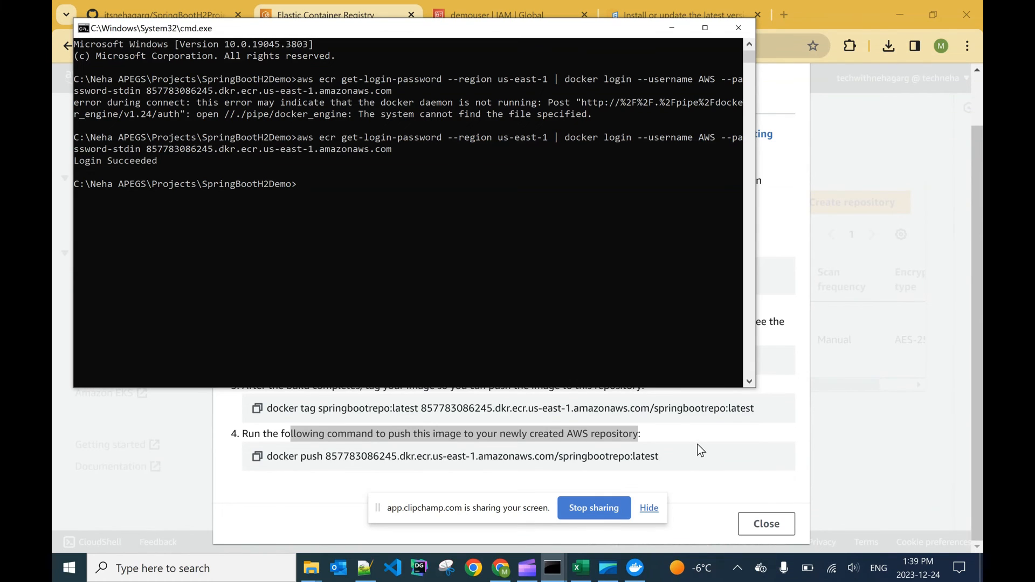
left_click(762, 574)
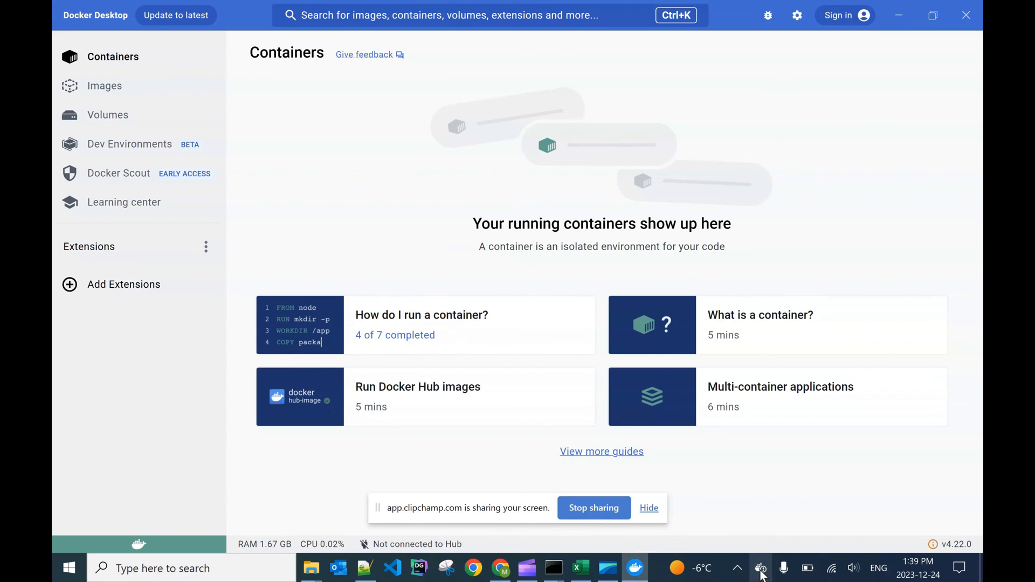
left_click(899, 15)
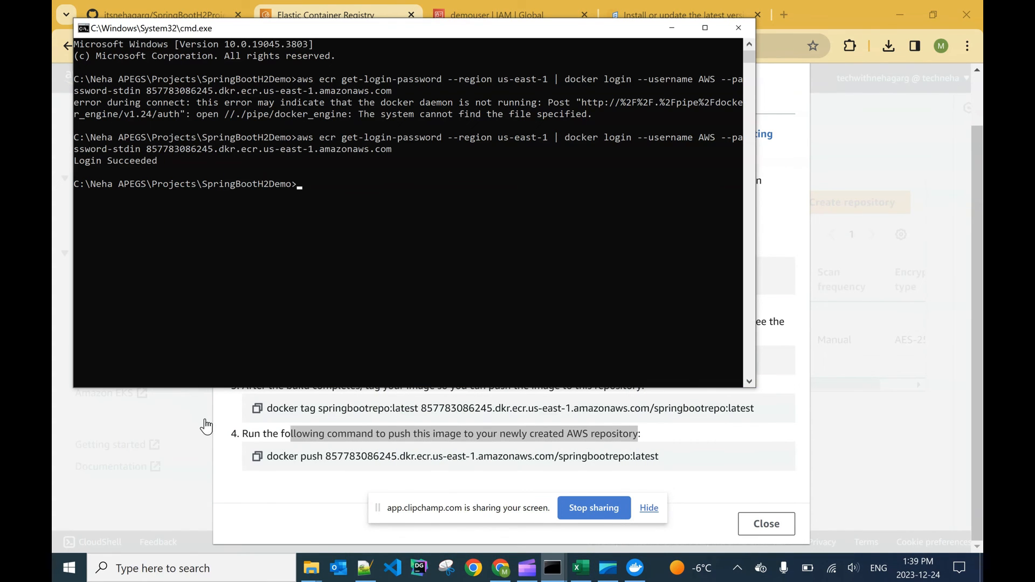
Step: Build the Docker image by copying docker build -t springbootrepo . from the ECR push commands and running it in the project's Command Prompt
left_click(233, 418)
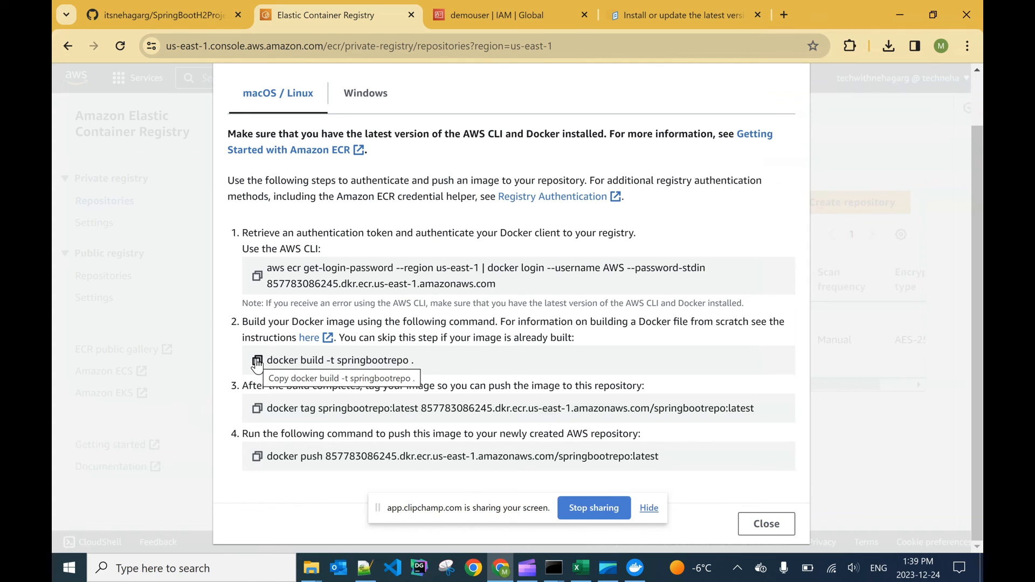
left_click(257, 362)
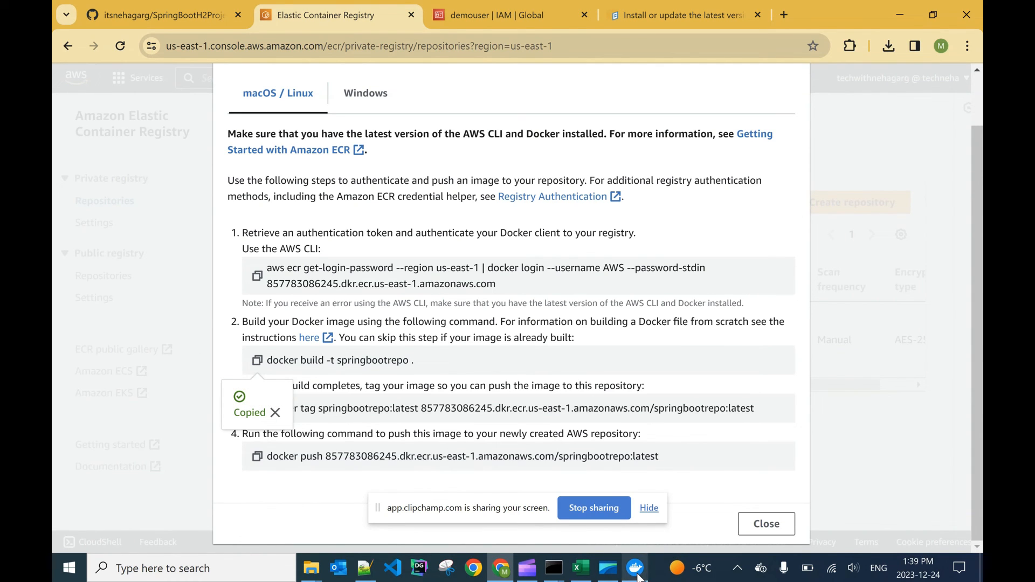
mouse_move(571, 575)
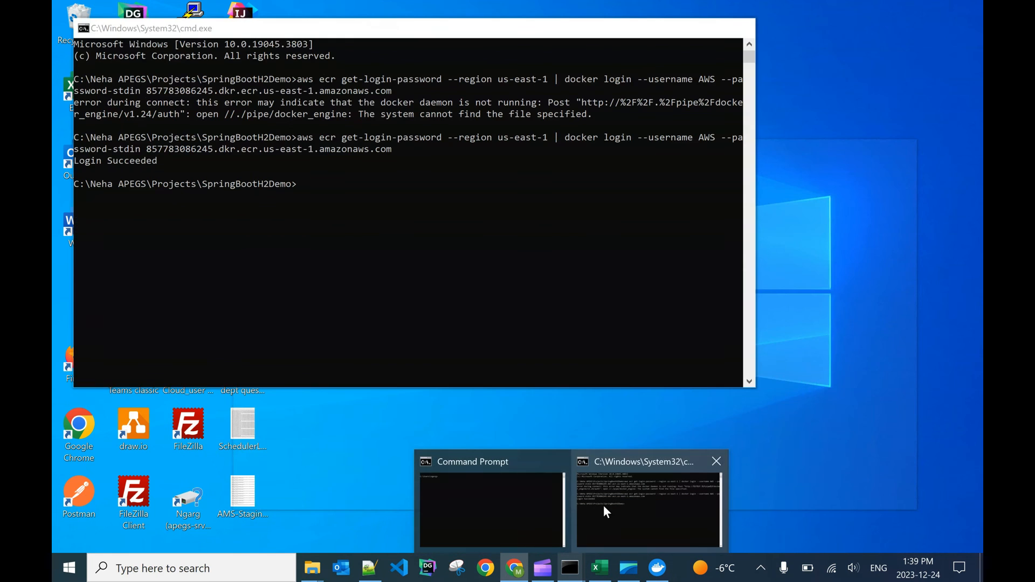
left_click(604, 507)
right_click(346, 197)
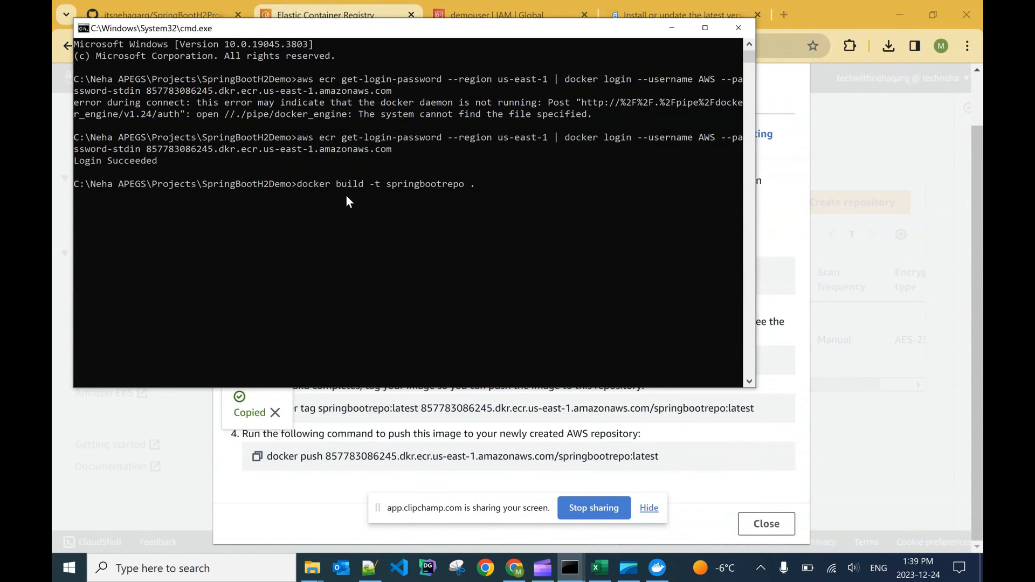
key("Return")
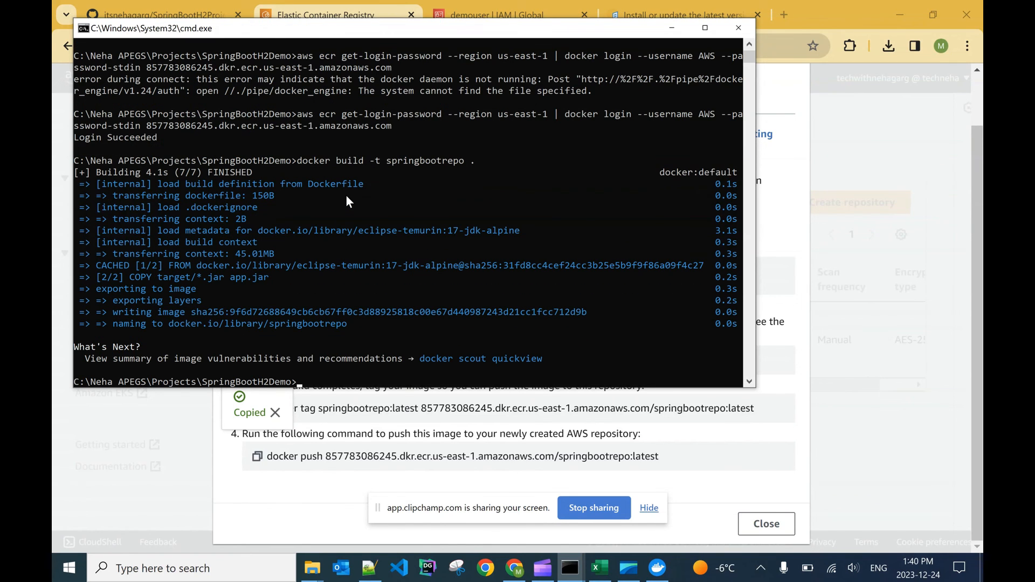
Step: Close the spare Command Prompt window and try to paste the copied docker tag command into the SpringBootH2Demo prompt
left_click(230, 472)
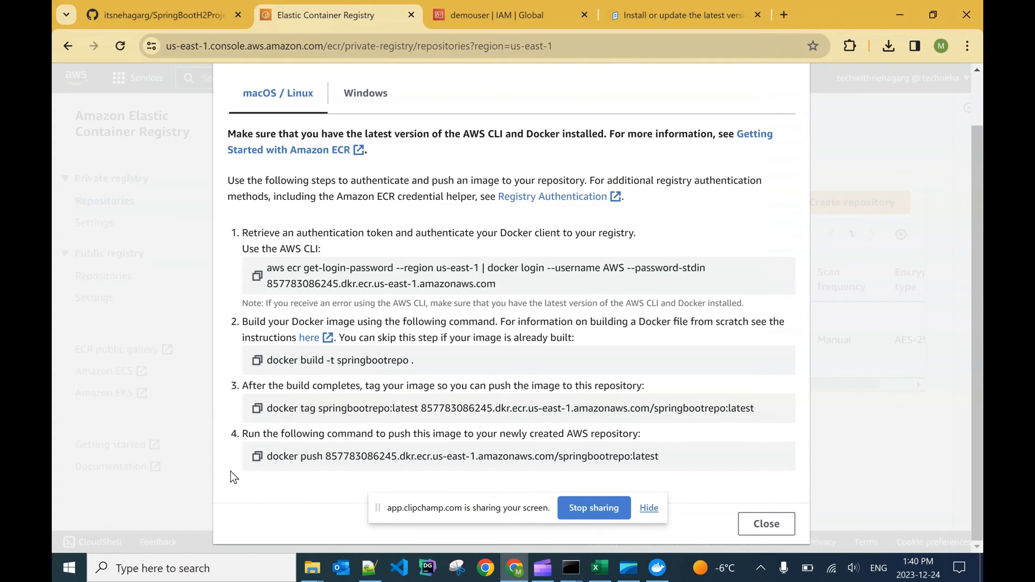
left_click(257, 410)
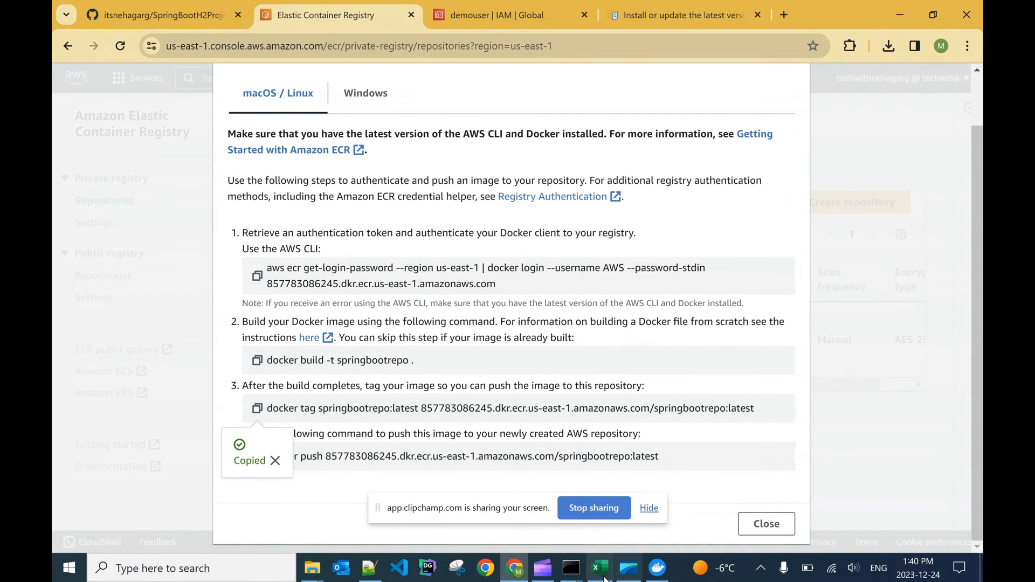
mouse_move(567, 571)
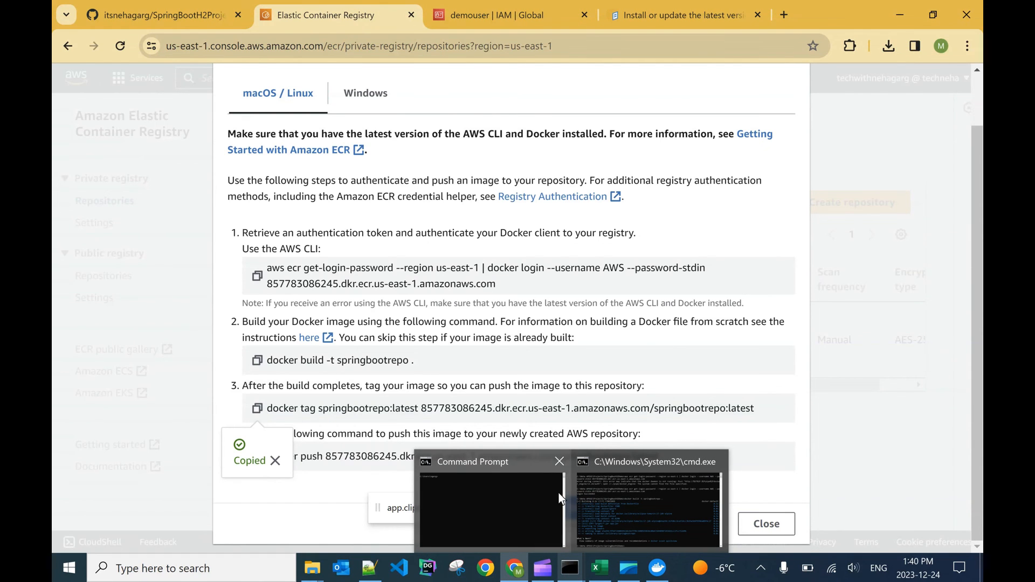
left_click(558, 461)
left_click(587, 502)
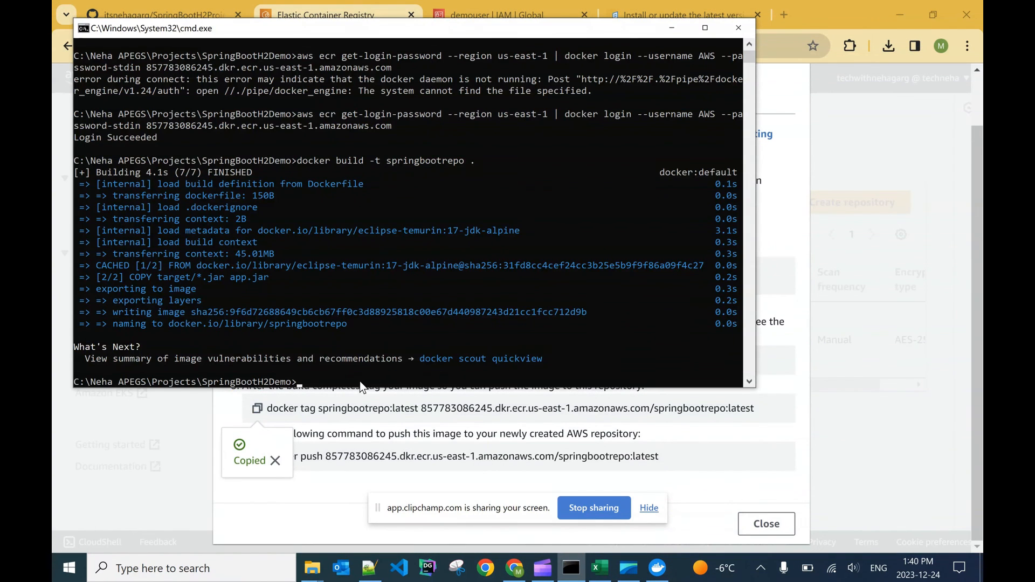
left_click(364, 367)
scroll(412, 330, "down", 4)
right_click(365, 259)
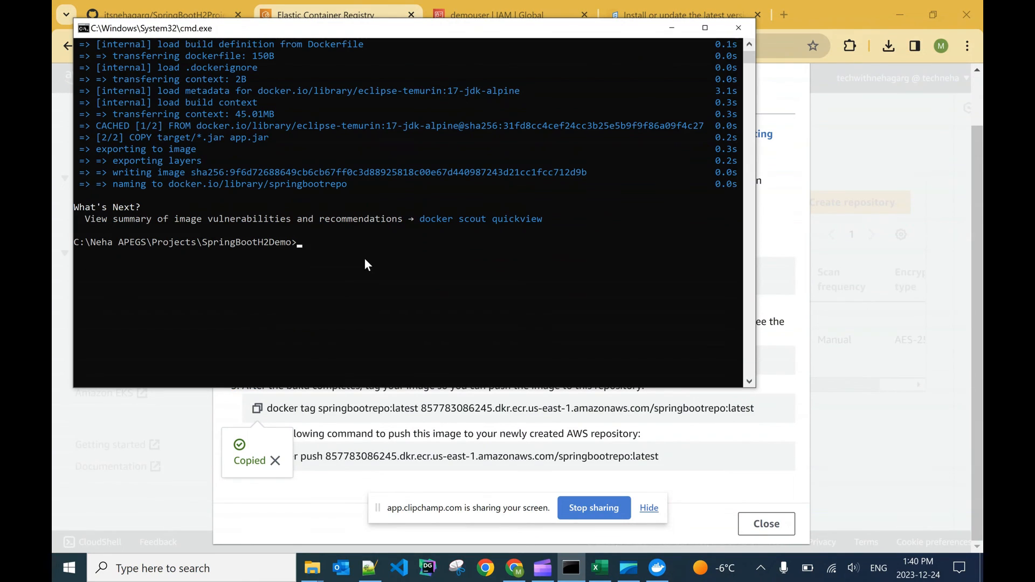
left_click(321, 245)
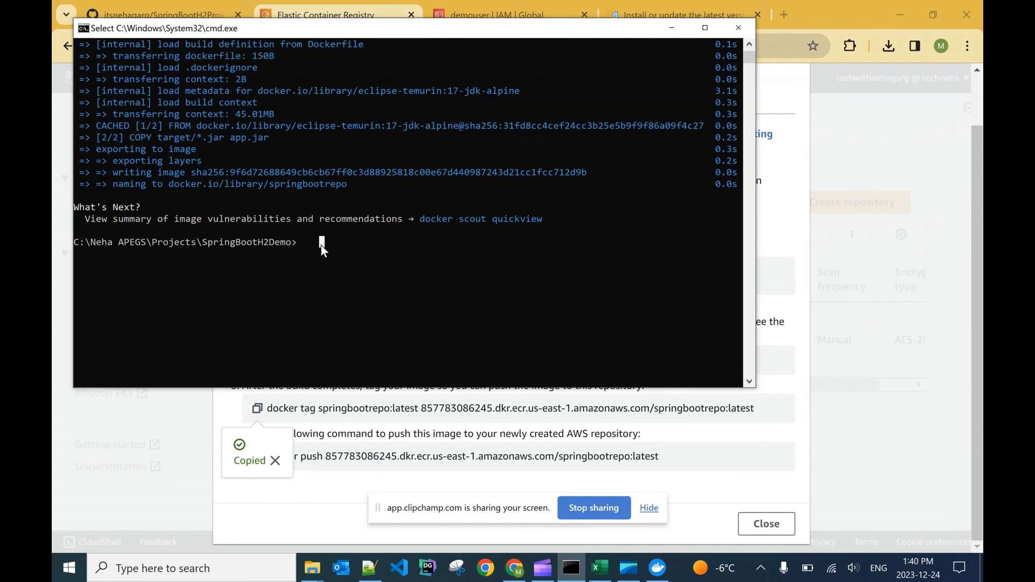
right_click(322, 245)
Step: Tag springbootrepo:latest for the us-east-1 ECR repository by copying the docker tag push command again and running it in the project's Command Prompt
left_click(228, 413)
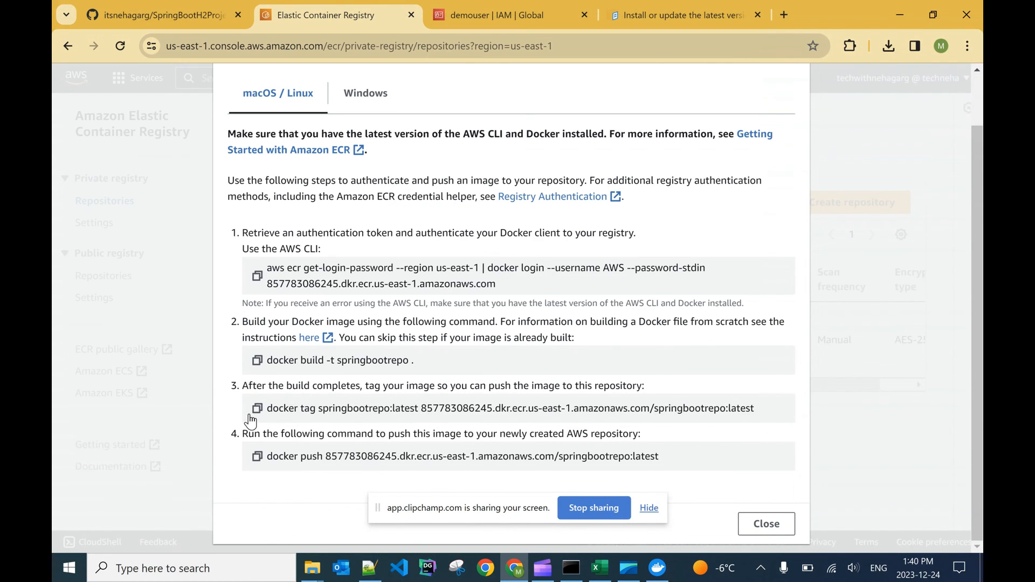
left_click(257, 409)
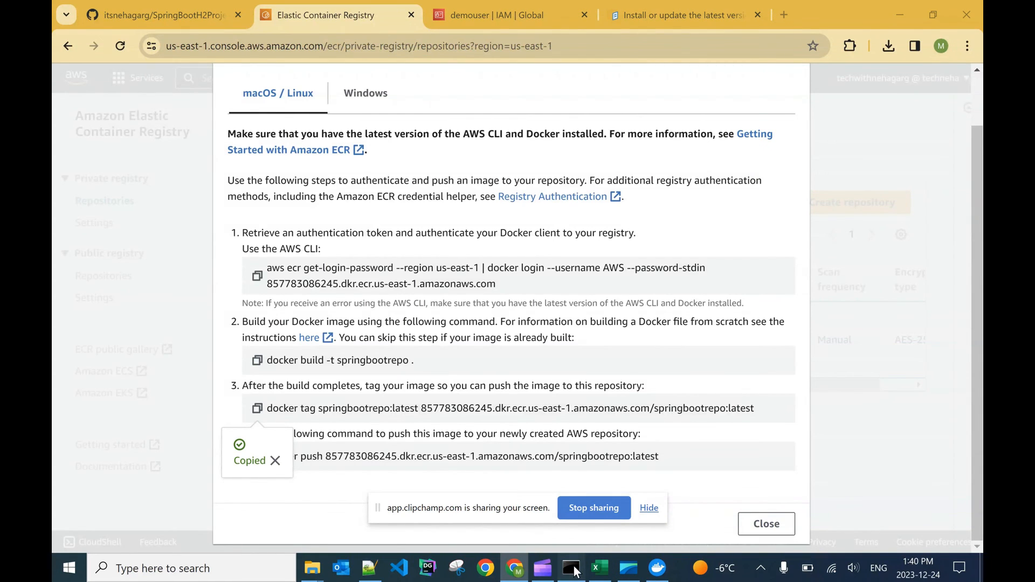
left_click(572, 568)
right_click(386, 270)
key("Return")
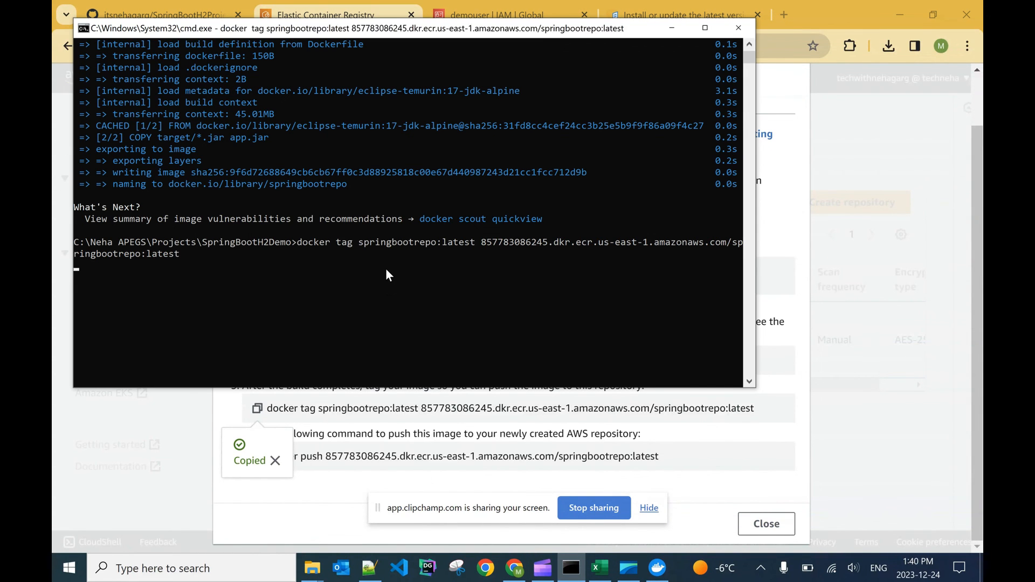
Step: Push springbootrepo:latest to the ECR repository by copying the docker push command and running it in the project's Command Prompt
left_click(237, 406)
left_click(257, 456)
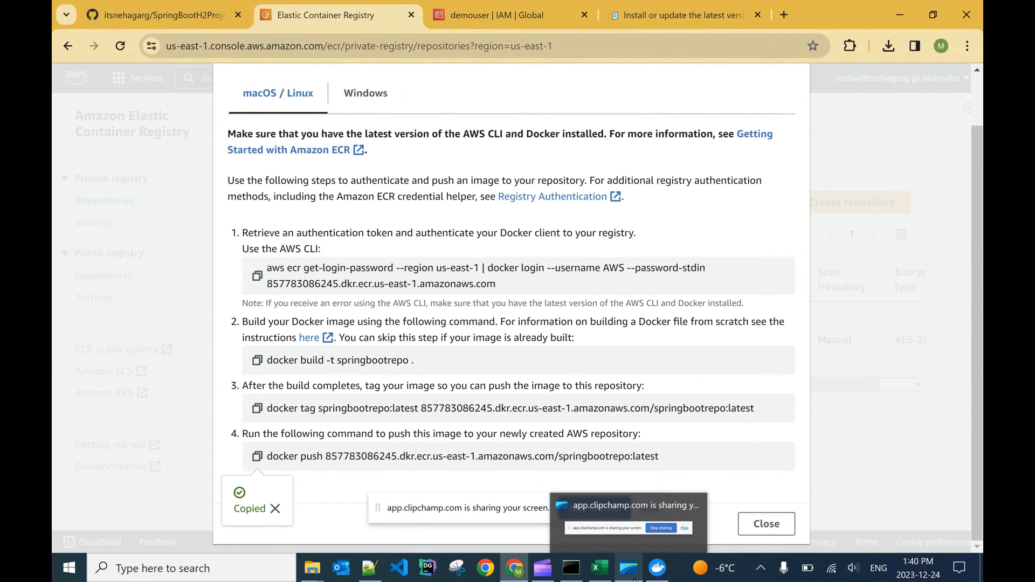
left_click(571, 568)
key("ctrl+v")
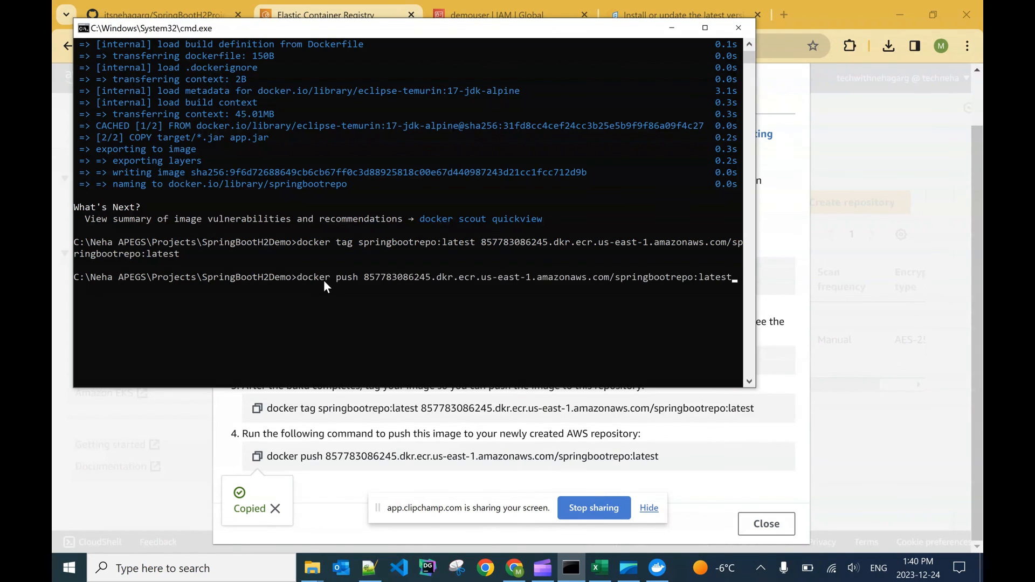
key("Return")
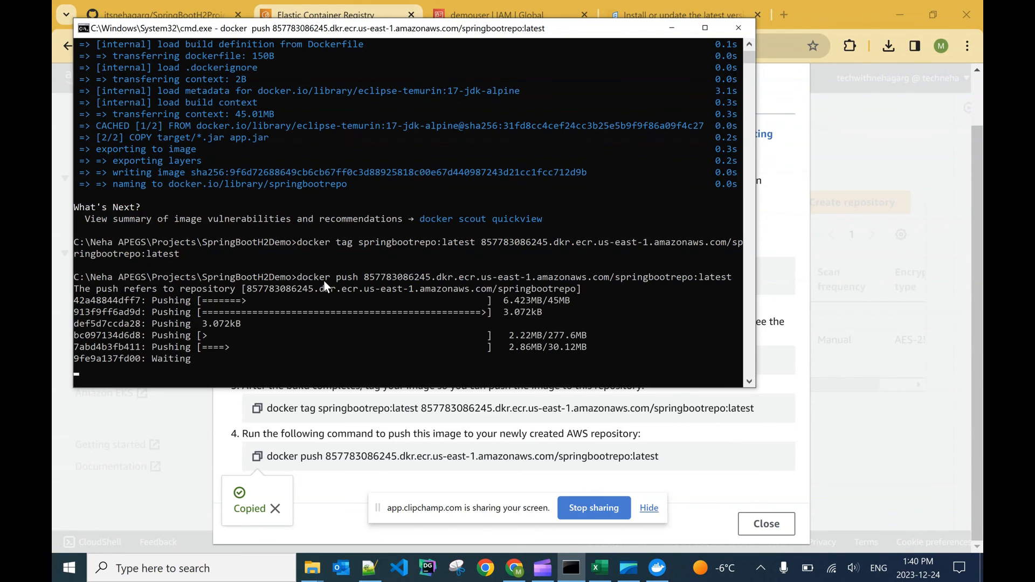
scroll(329, 279, "down", 2)
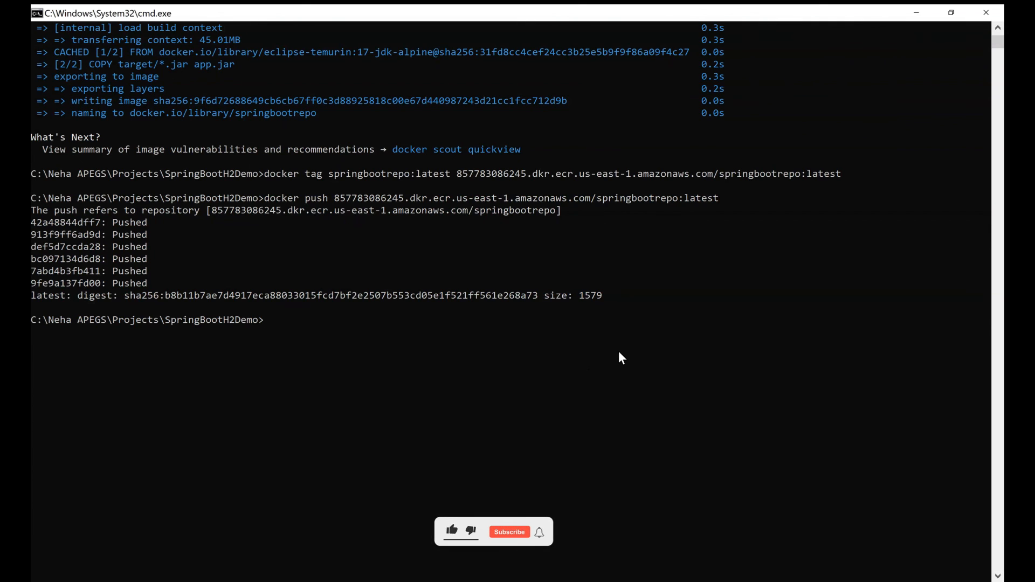
Step: Return to the ECR console, close the push commands, open springbootrepo's images and select the image tagged latest
key("alt+Tab")
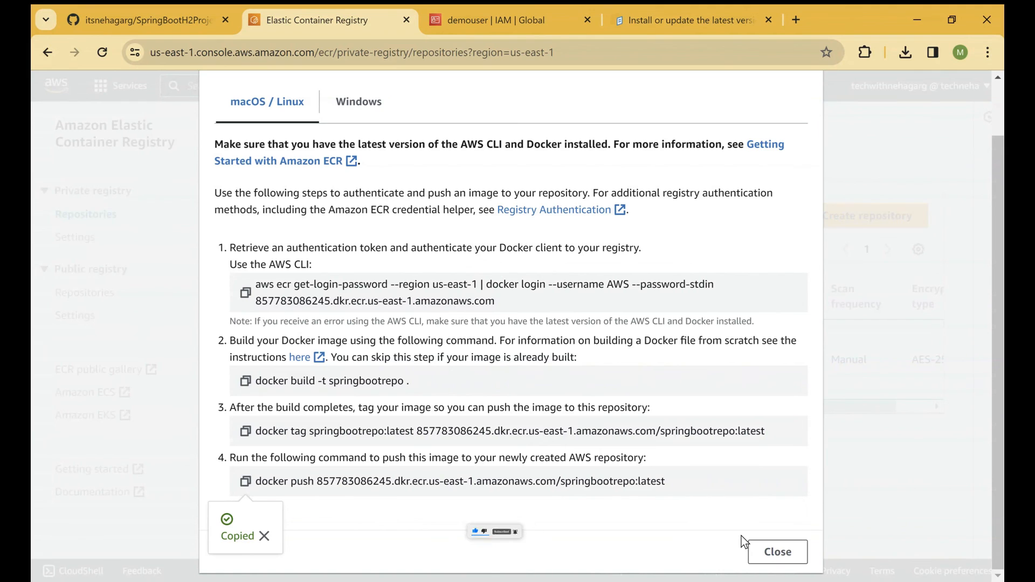
left_click(772, 555)
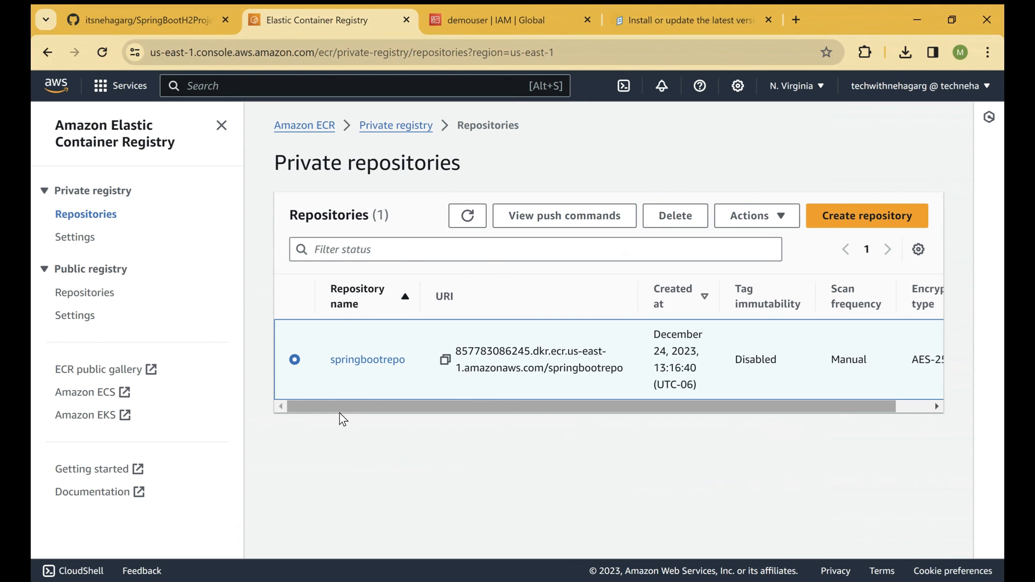
left_click(358, 360)
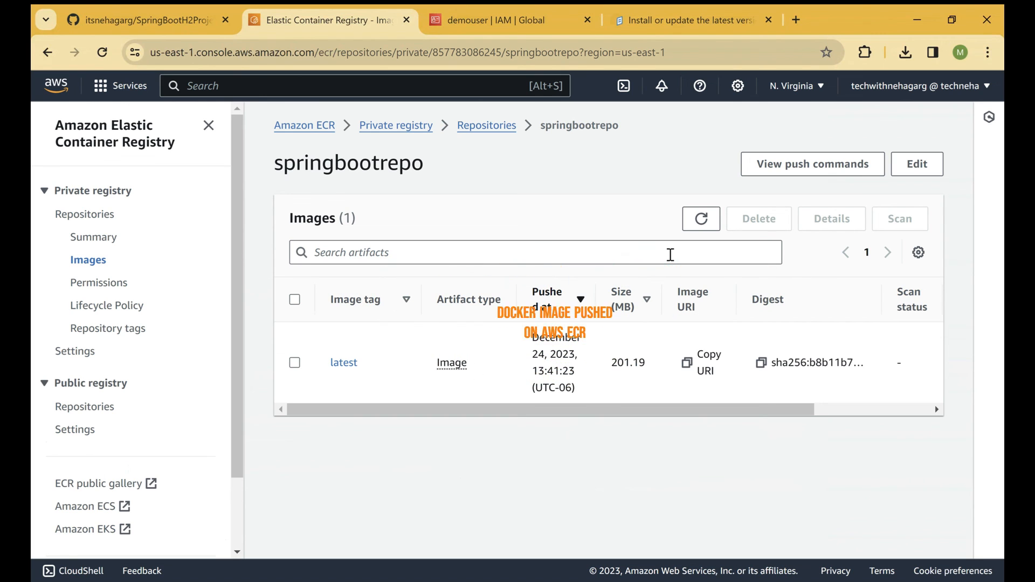
left_click(321, 364)
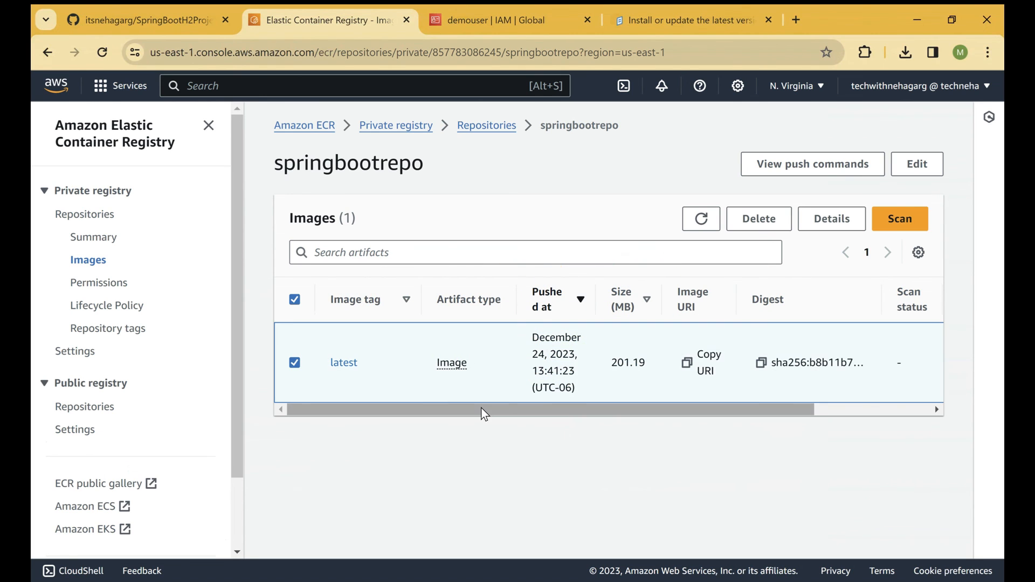